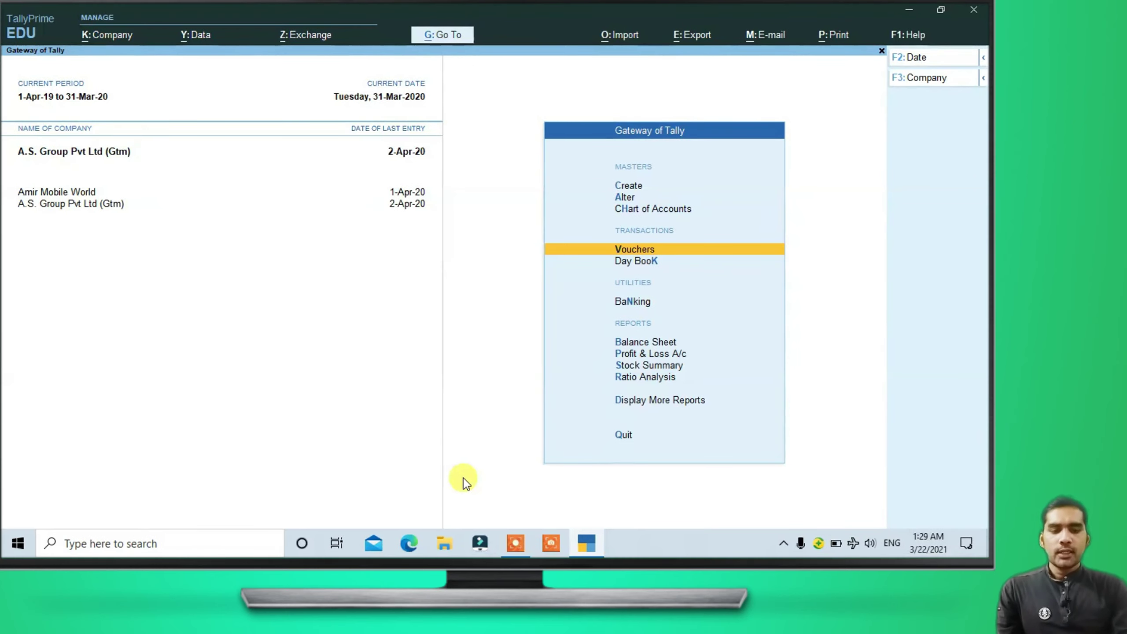
# Step: Start a sales voucher with Mahendra and Sons as the party account
pyautogui.press('Return')
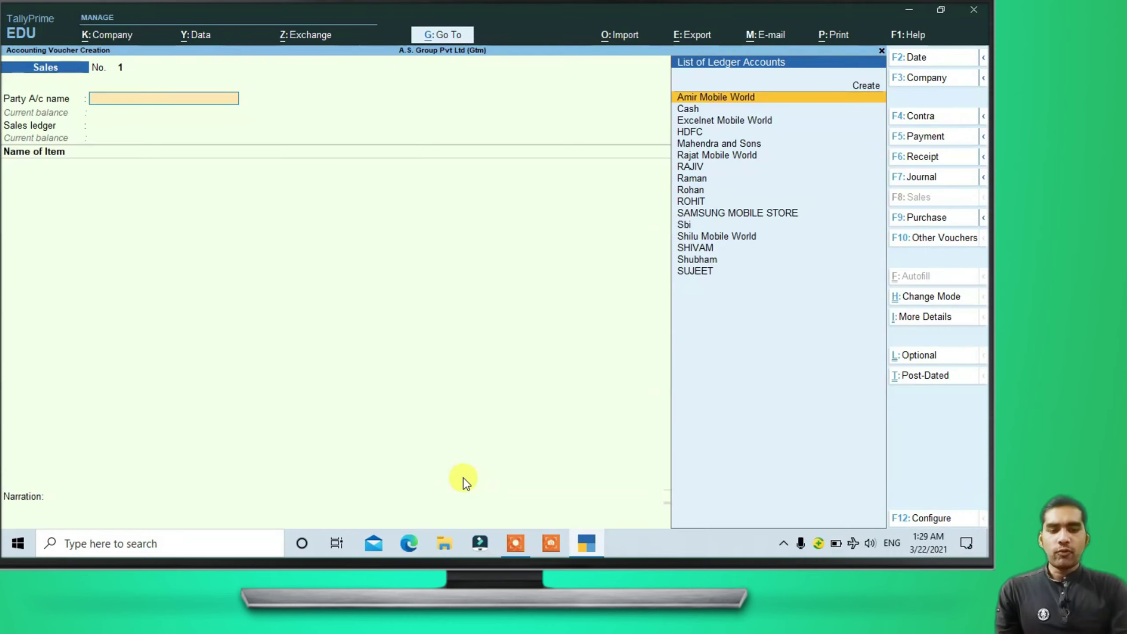
pyautogui.press('Down')
pyautogui.press('Down')
pyautogui.press('Down')
pyautogui.press('Down')
pyautogui.press('Down')
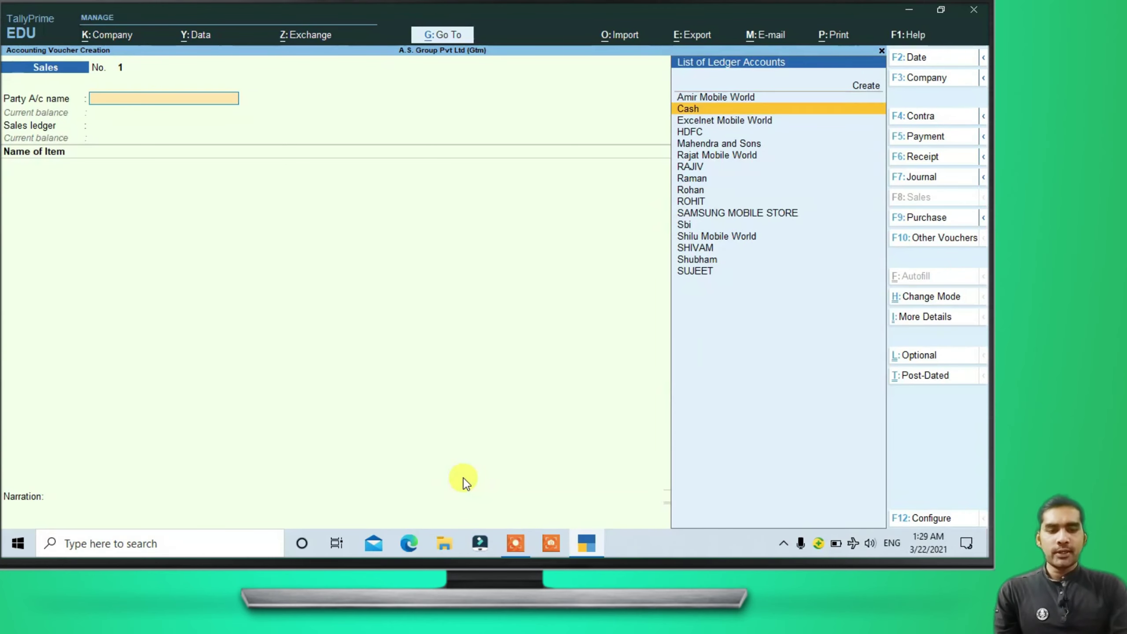
pyautogui.press('Up')
pyautogui.press('Return')
# Step: Accept the dispatch details and the Mahendra and Sons party details for the sales voucher
pyautogui.press('Return')
pyautogui.press('Return')
pyautogui.press('Return')
pyautogui.press('Return')
pyautogui.press('Return')
pyautogui.press('Return')
pyautogui.press('Return')
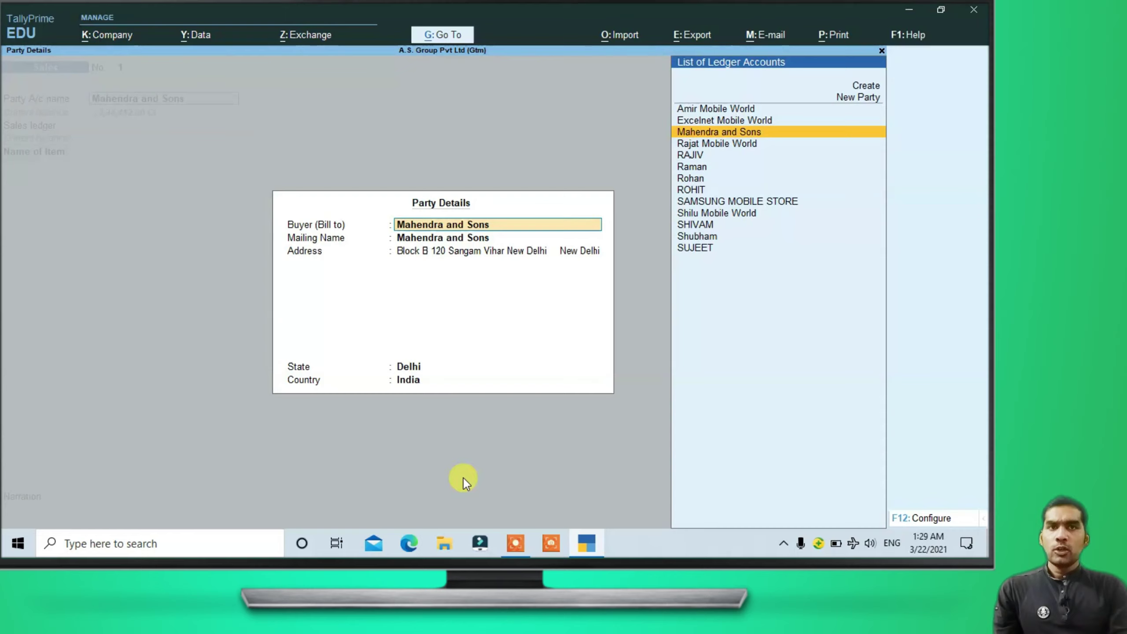
pyautogui.press('Return')
pyautogui.press('Return')
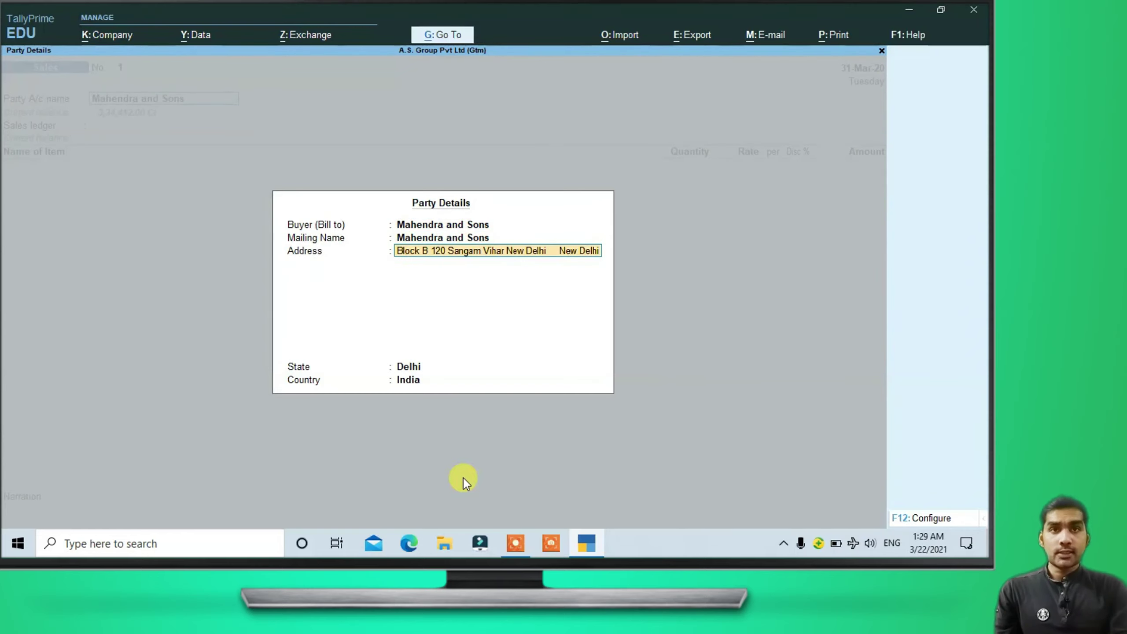
pyautogui.press('Return')
pyautogui.press('Return')
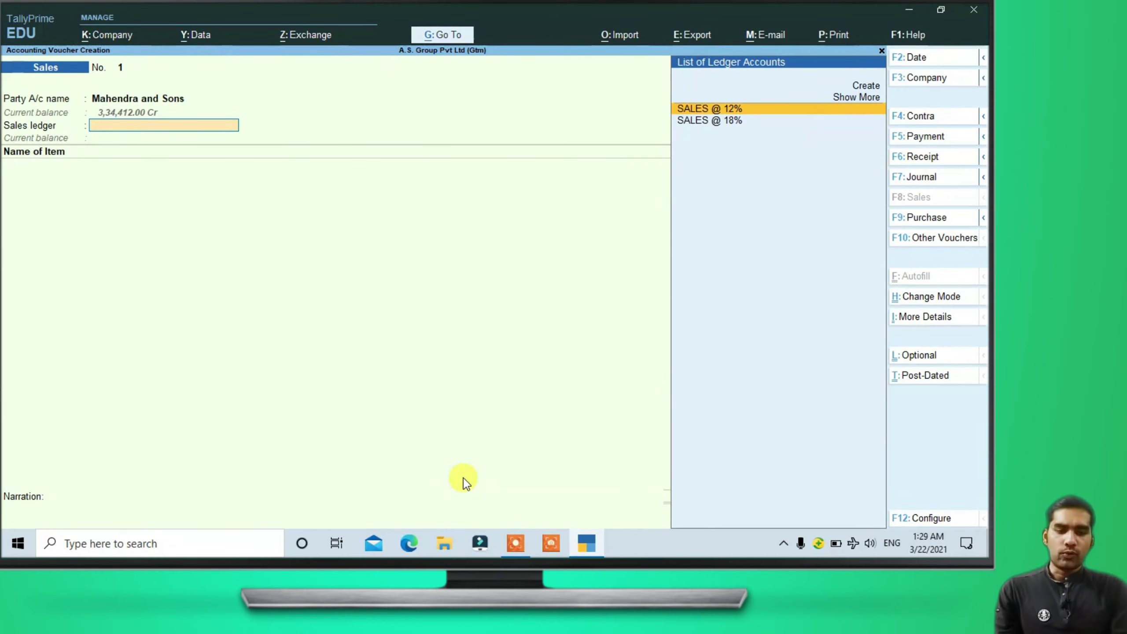
# Step: Select the SALES @ 18% ledger and add 10 pcs of Redmi Note 8 at a rate of 12,800
pyautogui.press('Down')
pyautogui.press('Return')
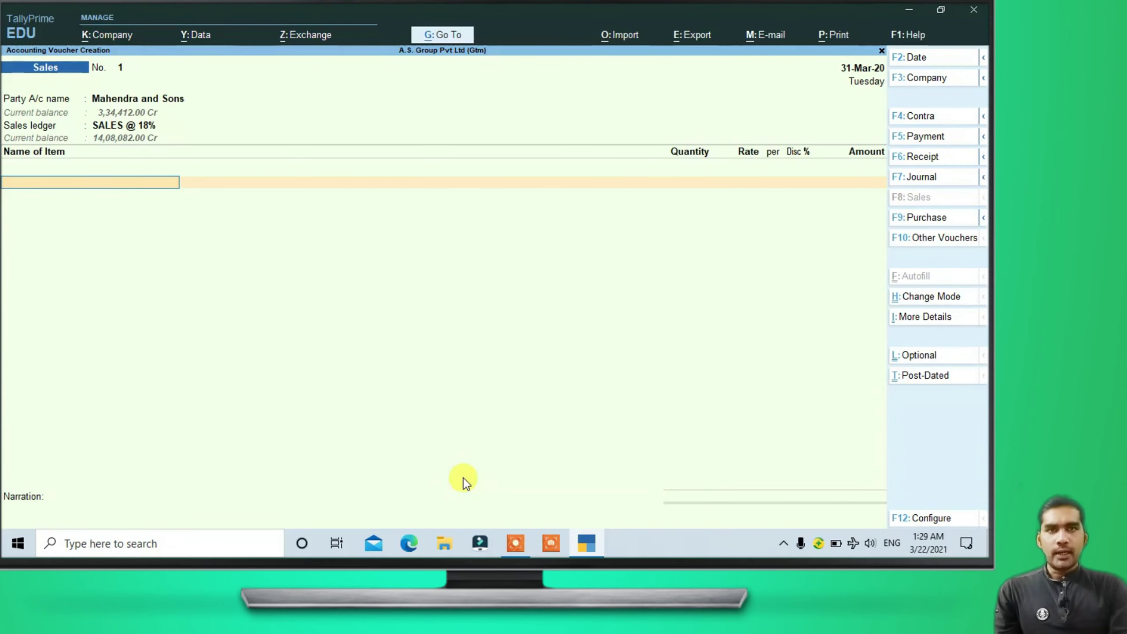
pyautogui.write('R')
pyautogui.press('Down')
pyautogui.press('Up')
pyautogui.press('Return')
pyautogui.write('10')
pyautogui.press('Return')
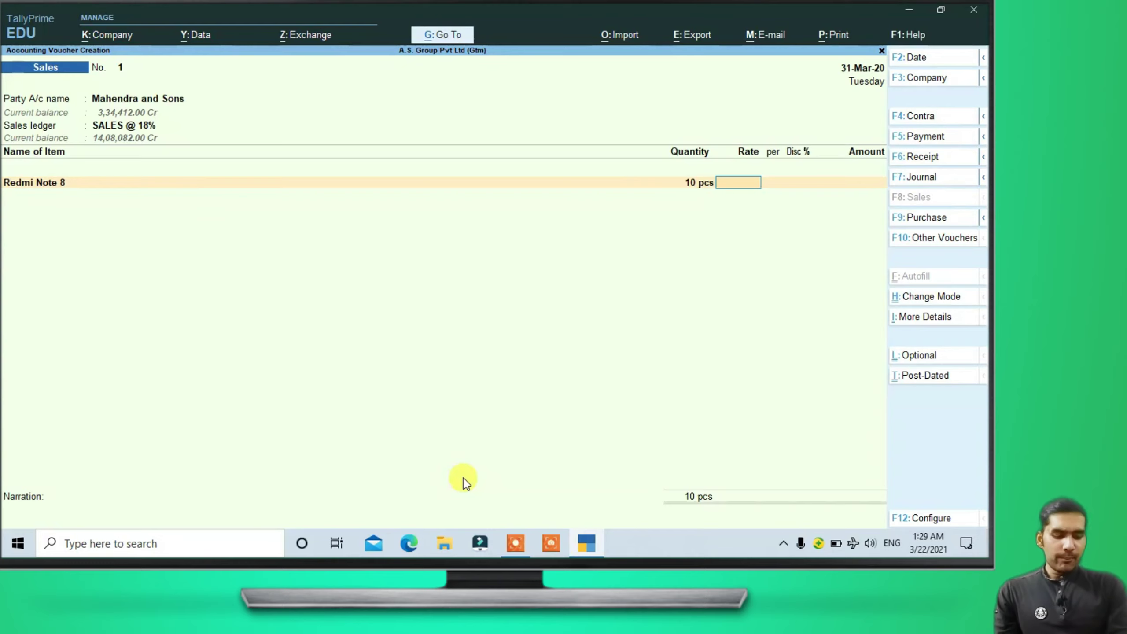
pyautogui.write('12800')
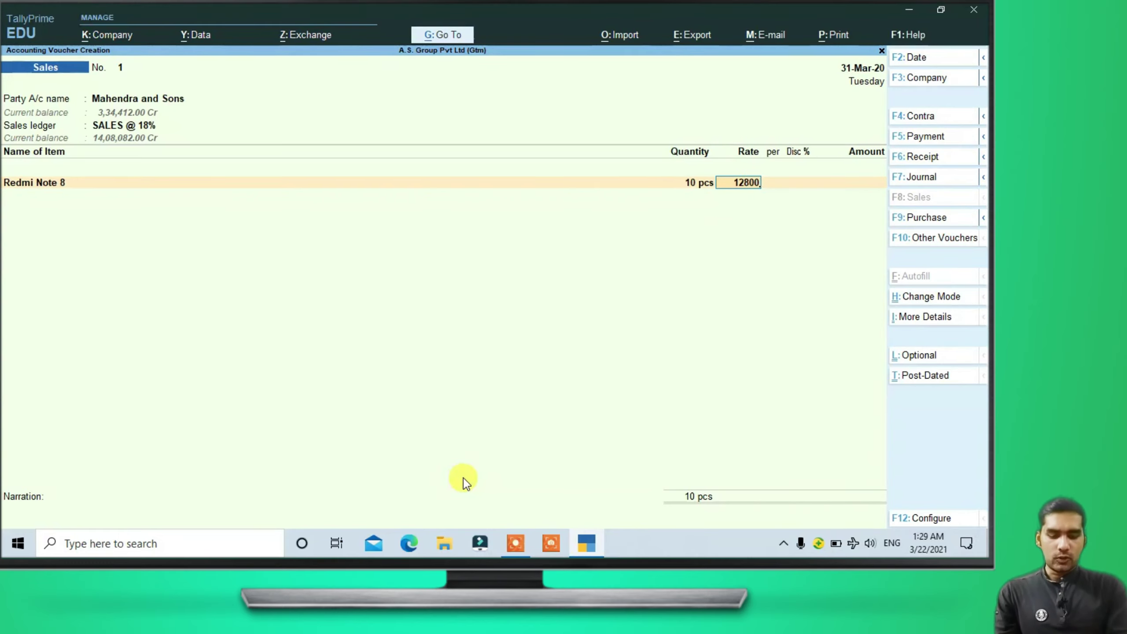
pyautogui.press('Return')
pyautogui.press('Return')
pyautogui.press('Return')
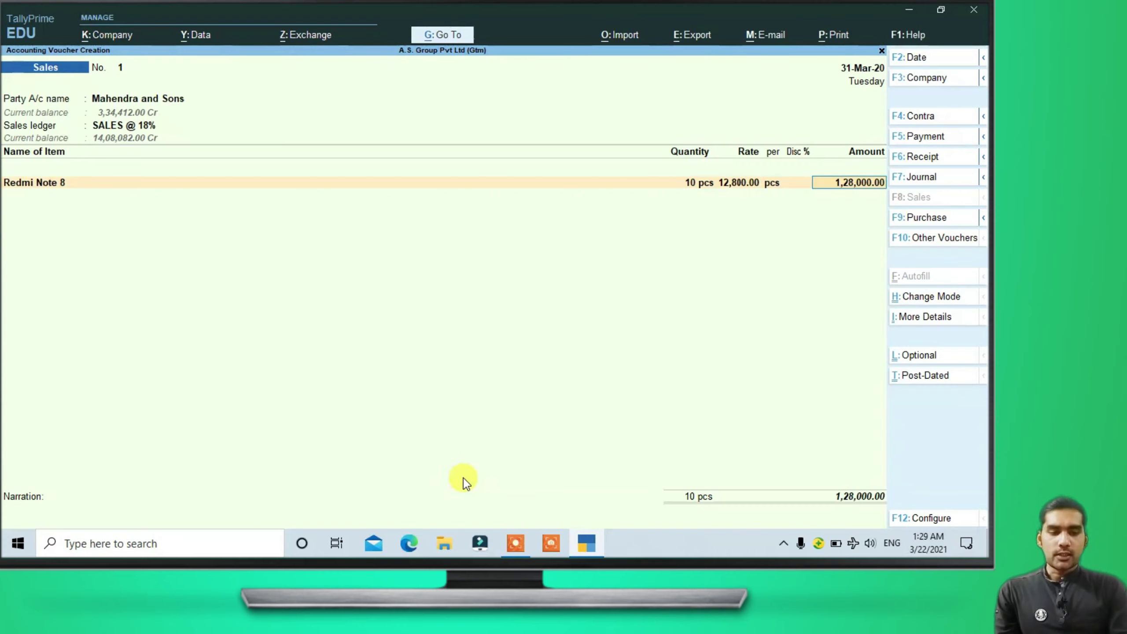
pyautogui.press('Return')
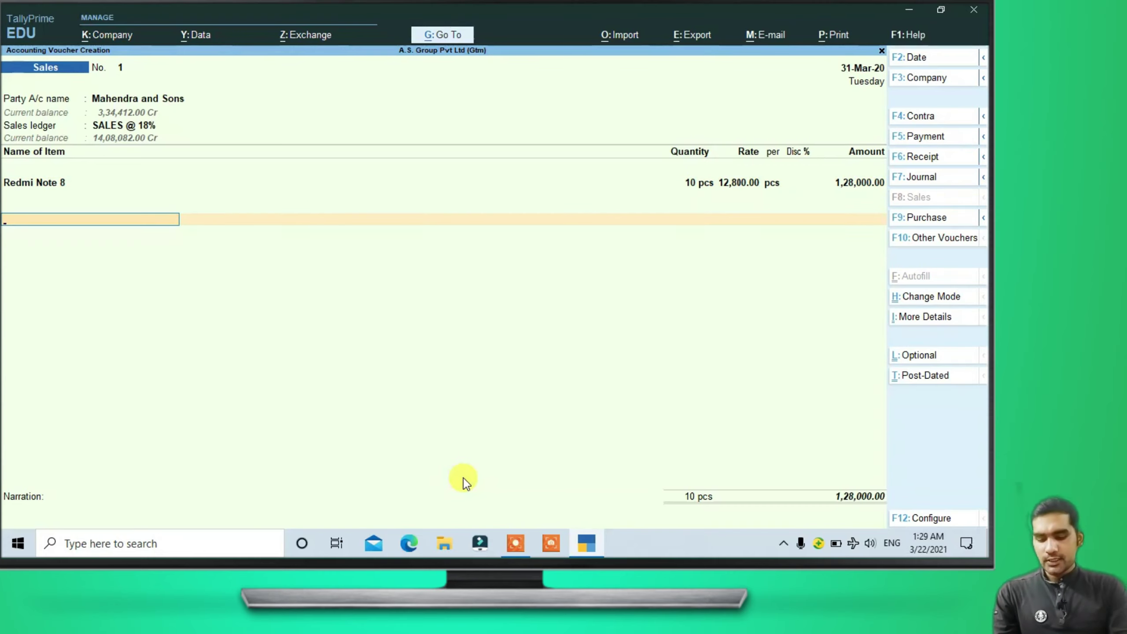
pyautogui.press('Return')
pyautogui.press('Down')
pyautogui.press('Down')
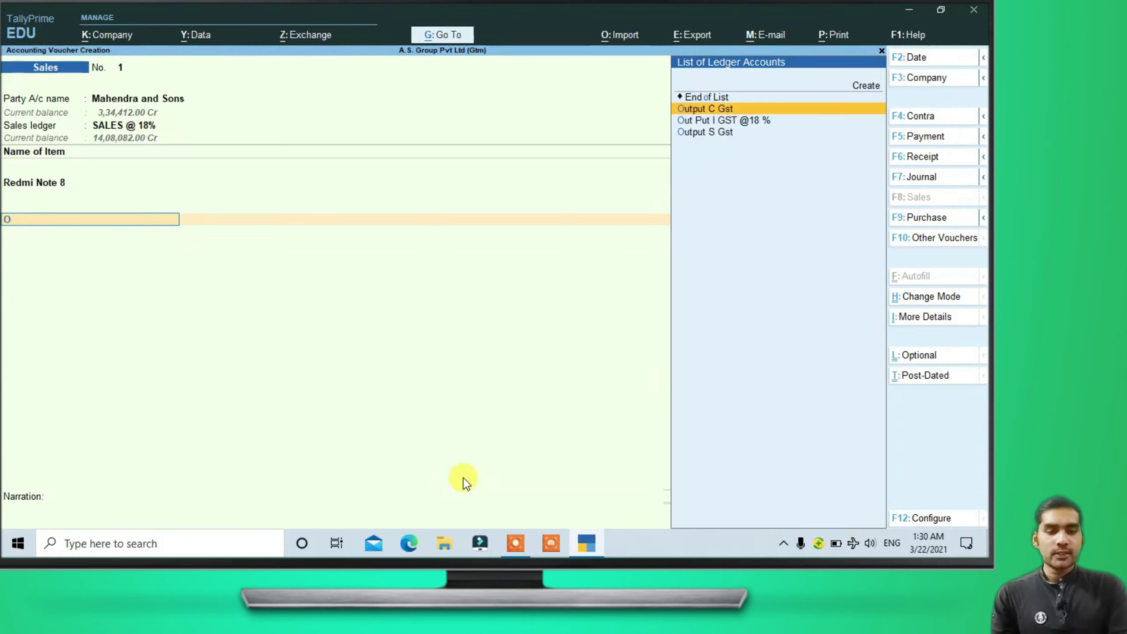
pyautogui.press('Return')
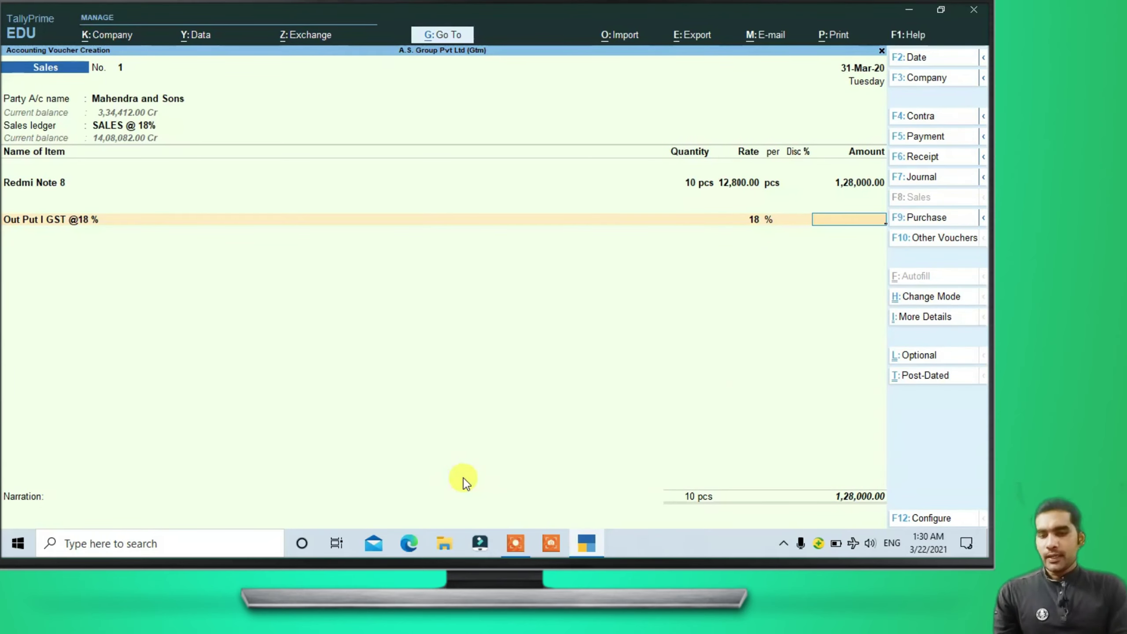
pyautogui.press('Escape')
pyautogui.press('y')
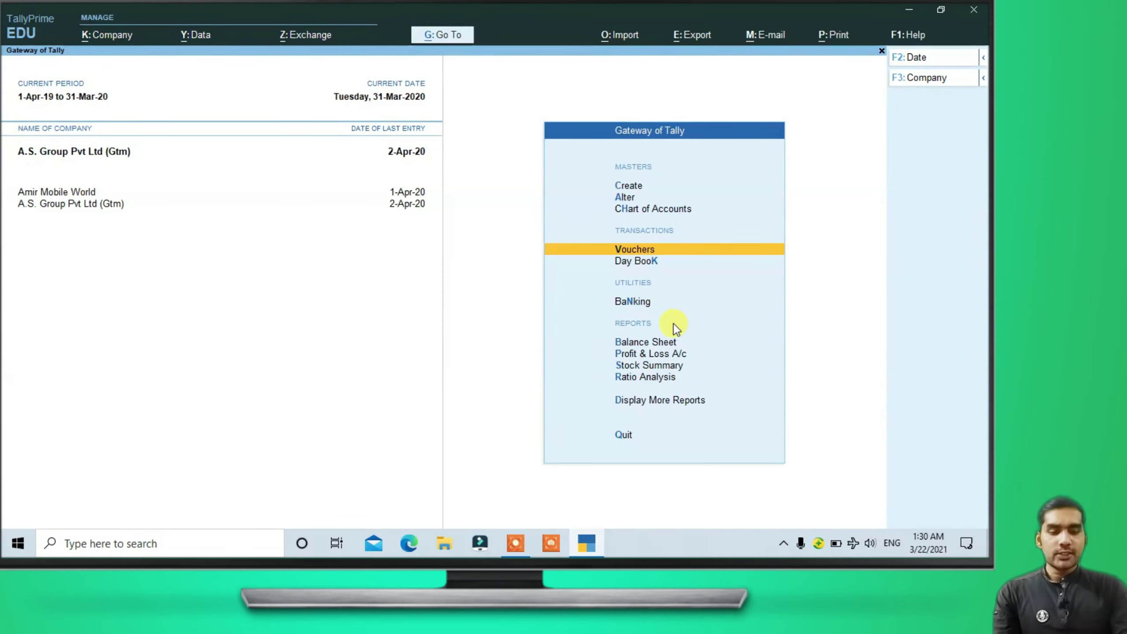
# Step: Start a purchase voucher with supplier invoice number 1254 dated 31-Mar-20
pyautogui.press('Return')
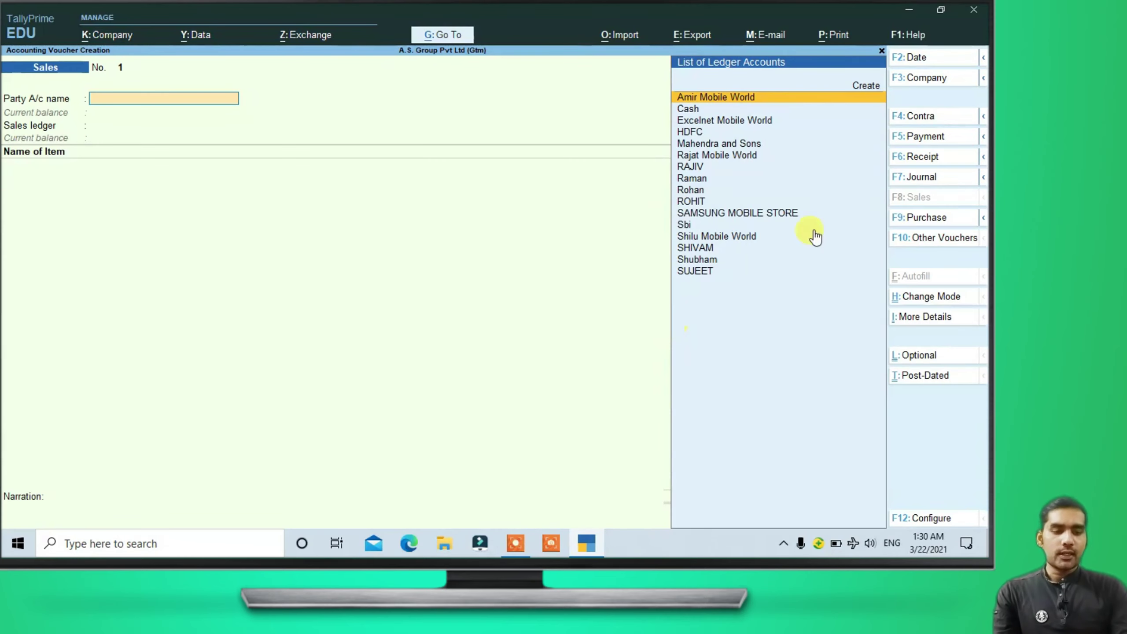
pyautogui.click(922, 218)
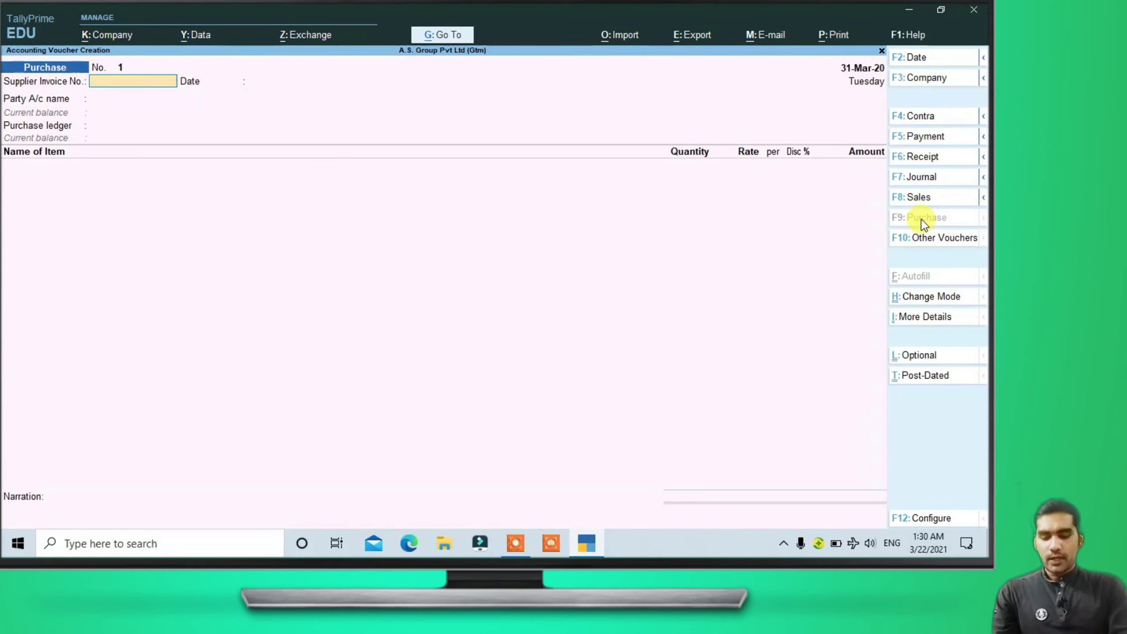
pyautogui.write('1254')
pyautogui.press('Return')
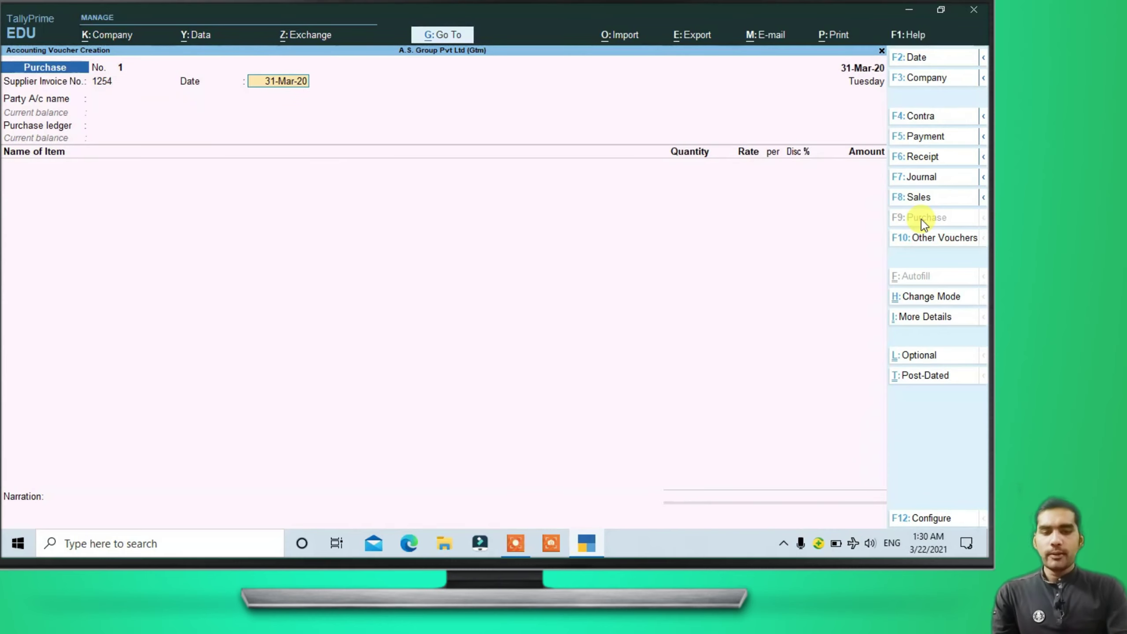
pyautogui.press('Return')
# Step: Set Rajat Mobile World as the party account of the purchase voucher
pyautogui.press('Down')
pyautogui.press('Down')
pyautogui.press('Down')
pyautogui.press('Down')
pyautogui.press('Down')
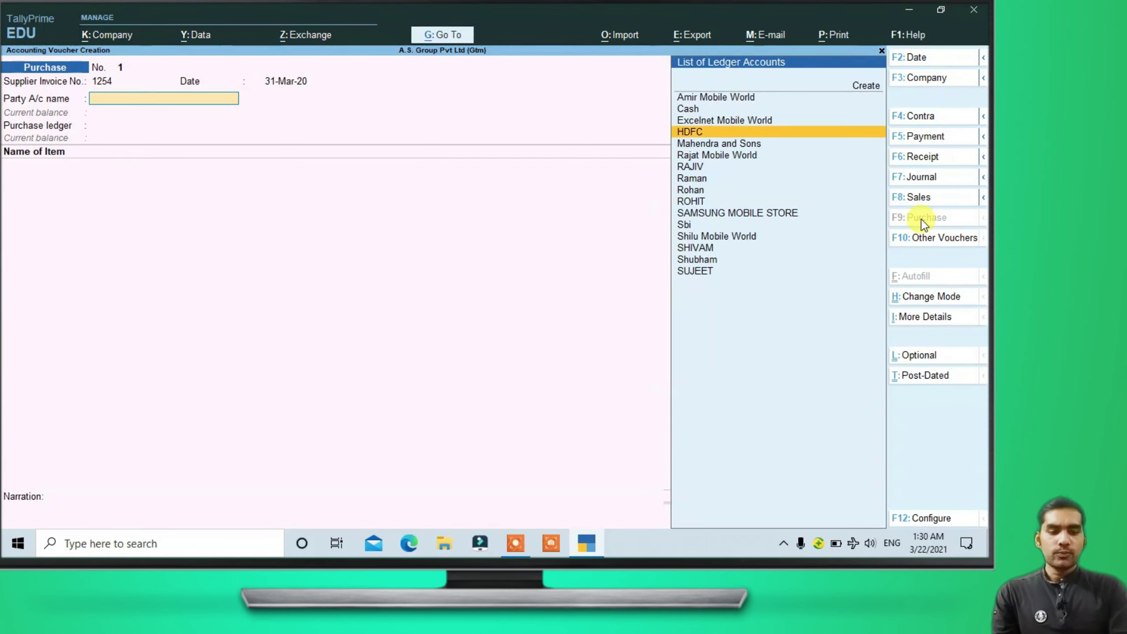
pyautogui.press('Return')
# Step: Accept the blank receipt details and the Rajat Mobile World supplier details for the purchase voucher
pyautogui.press('Return')
pyautogui.press('Return')
pyautogui.press('Return')
pyautogui.press('Return')
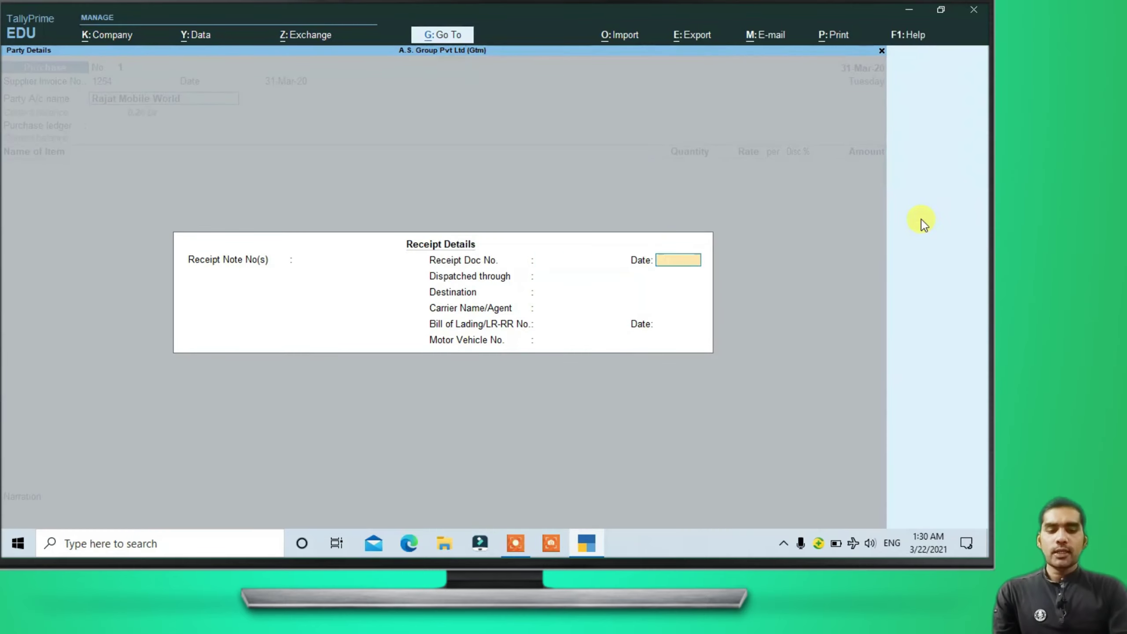
pyautogui.press('Return')
pyautogui.press('Return')
pyautogui.press('Return')
pyautogui.press('Return')
pyautogui.press('Return')
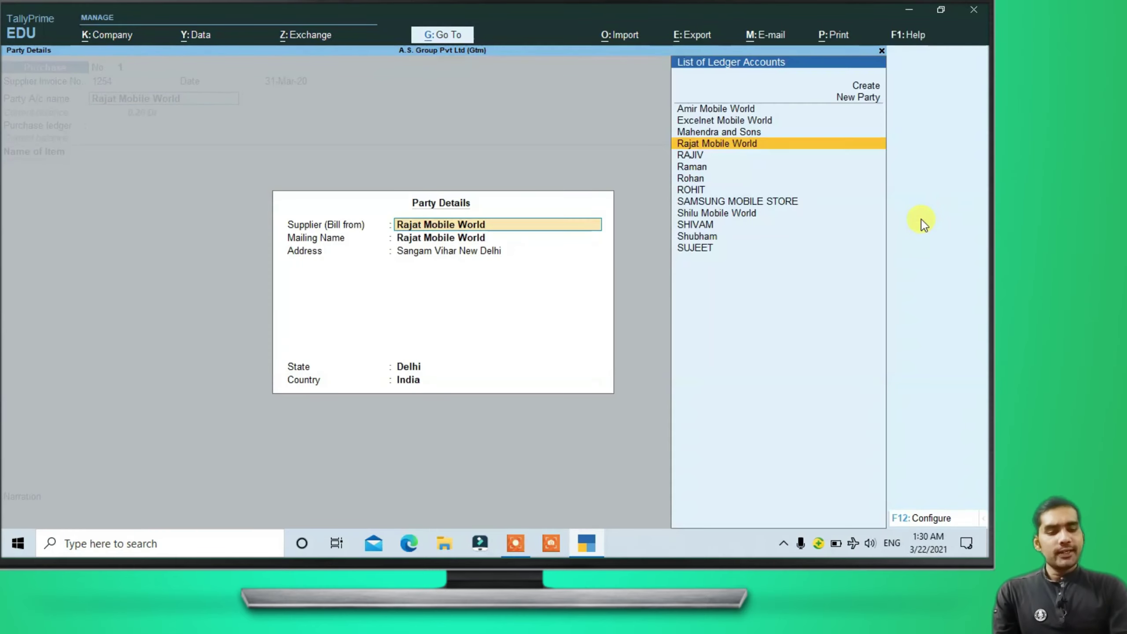
pyautogui.press('Return')
pyautogui.press('Return')
pyautogui.press('Return')
pyautogui.press('Return')
pyautogui.press('Return')
pyautogui.press('Return')
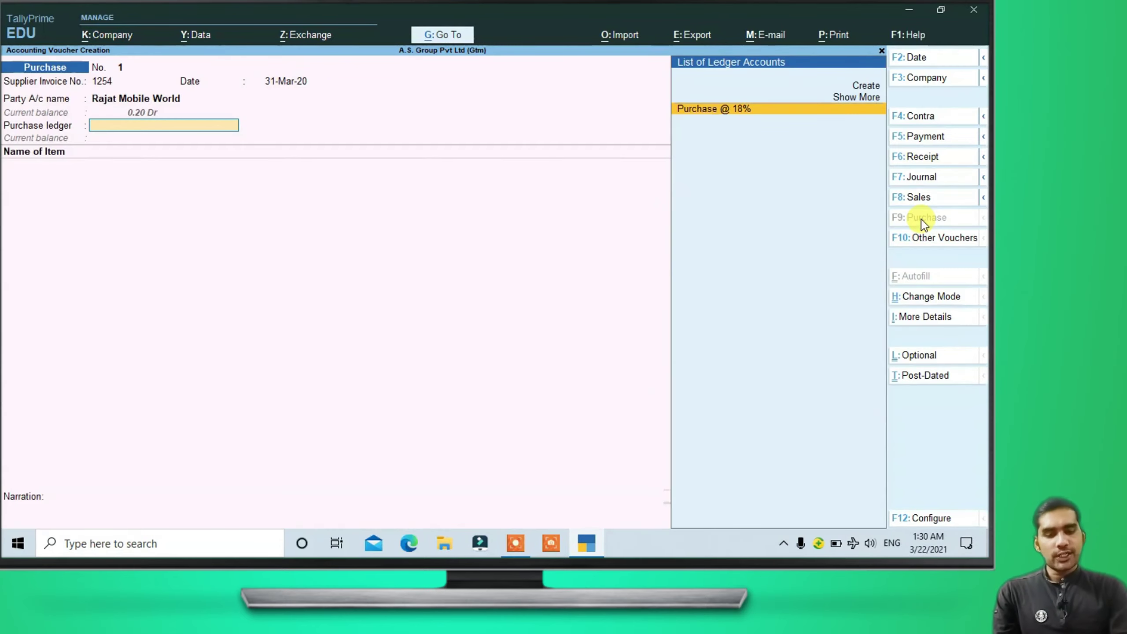
# Step: Select the Purchase @ 18% ledger and add 10 pcs of Redmi Note 8 at a rate of 12,500
pyautogui.press('Return')
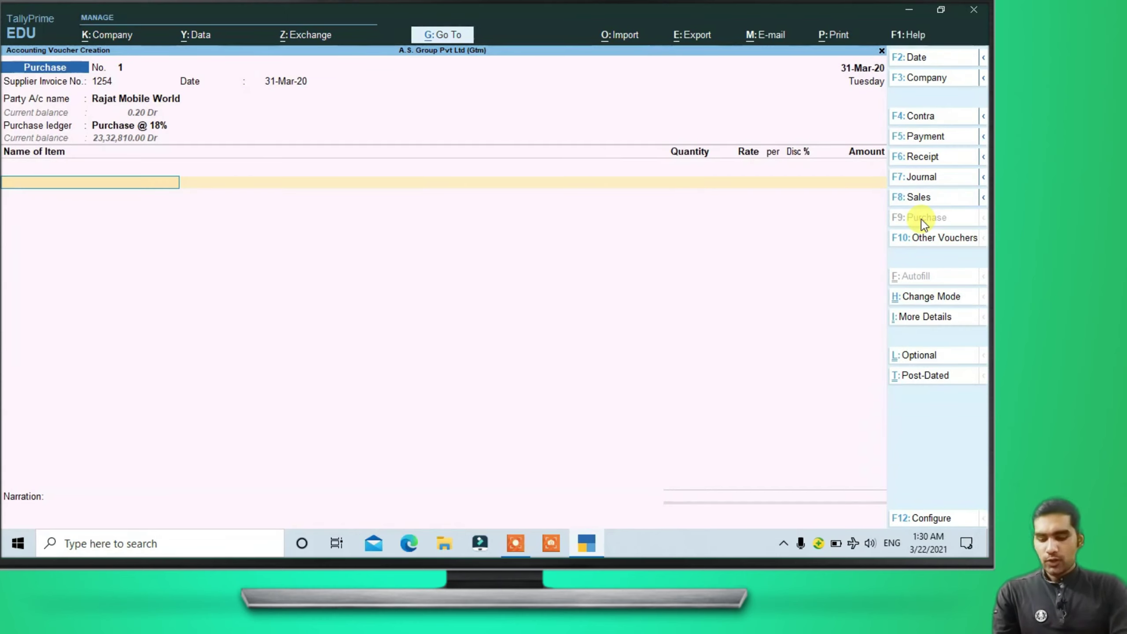
pyautogui.write('R')
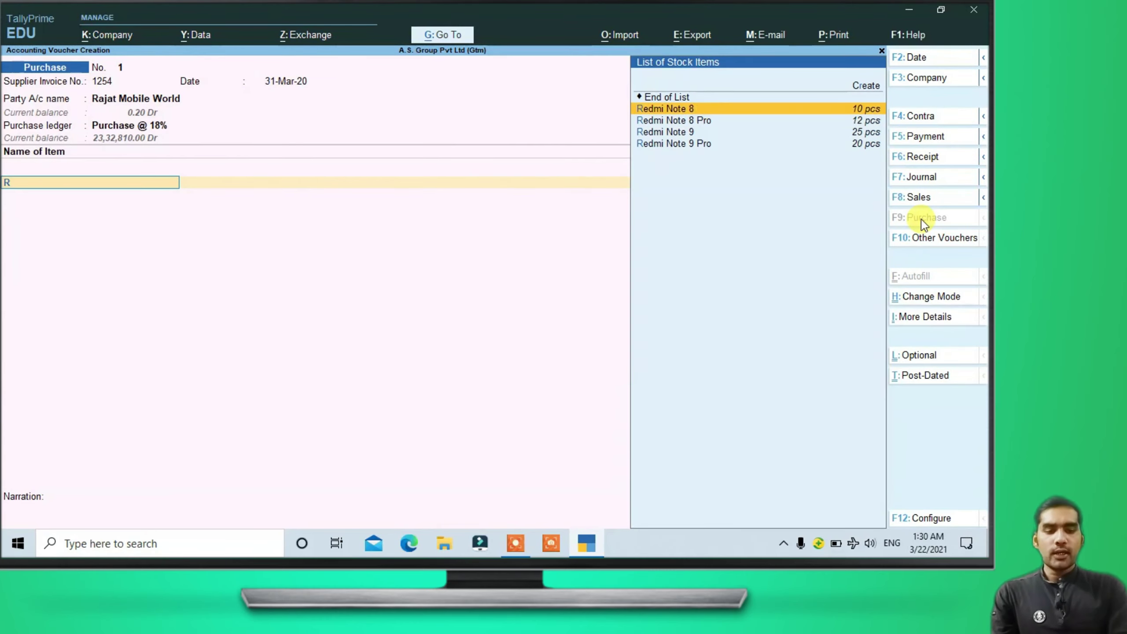
pyautogui.press('Return')
pyautogui.write('10')
pyautogui.press('Return')
pyautogui.write('12,500')
pyautogui.press('Return')
pyautogui.press('Return')
pyautogui.press('Return')
pyautogui.press('Return')
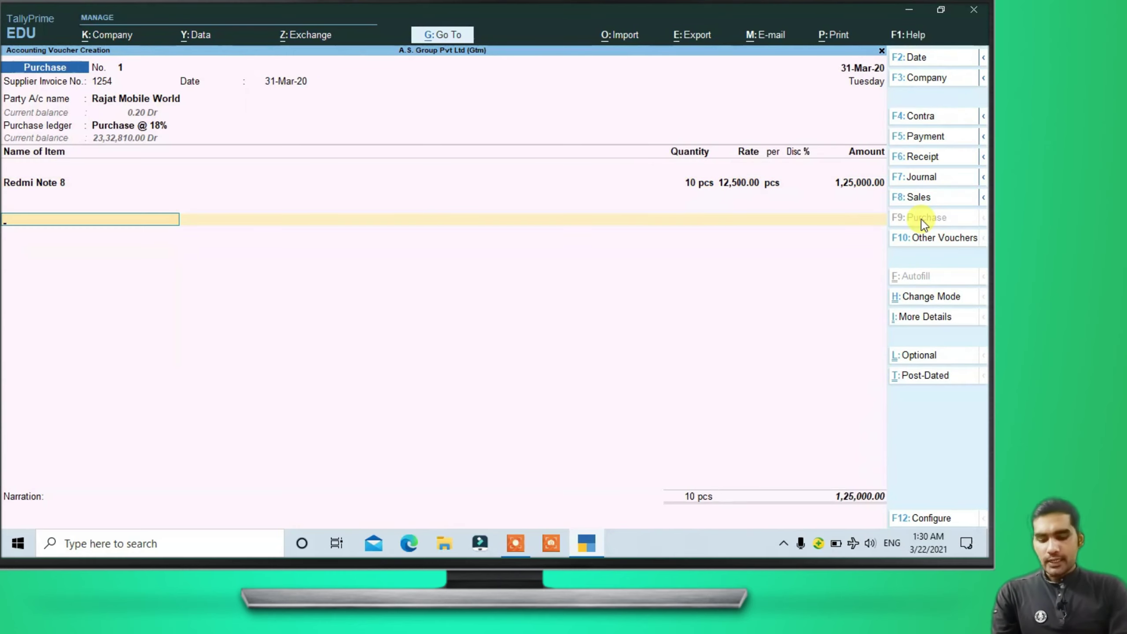
# Step: Try to add the INPUT I GST @ 18% ledger at 18% below the item, and discard the purchase voucher
pyautogui.press('Return')
pyautogui.press('Down')
pyautogui.press('Down')
pyautogui.press('Down')
pyautogui.press('Down')
pyautogui.press('Down')
pyautogui.press('Down')
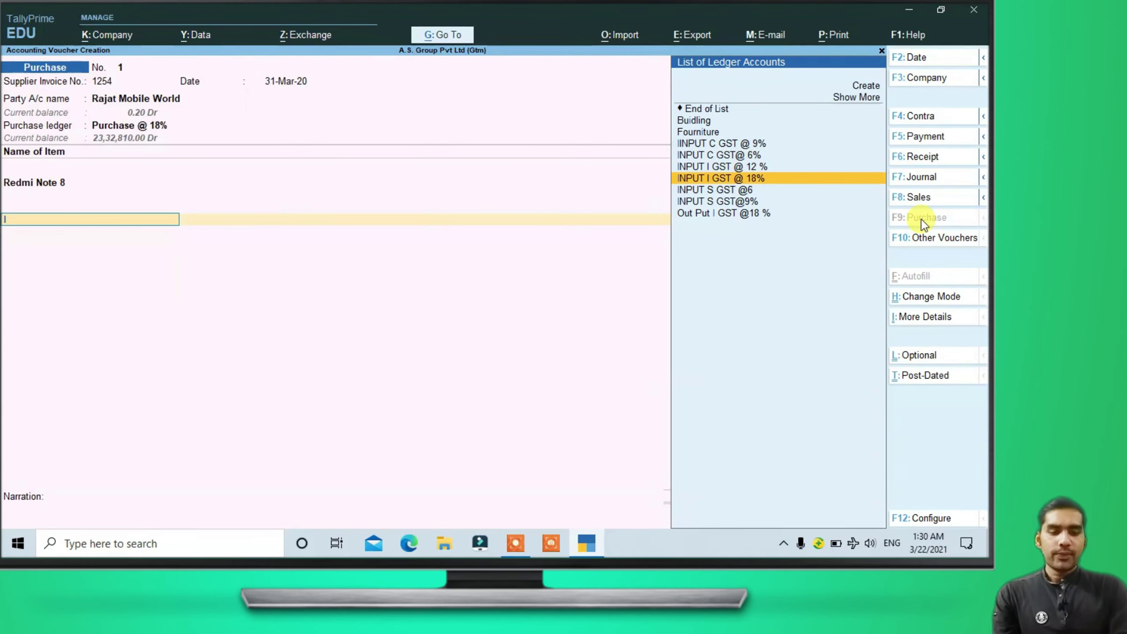
pyautogui.press('Return')
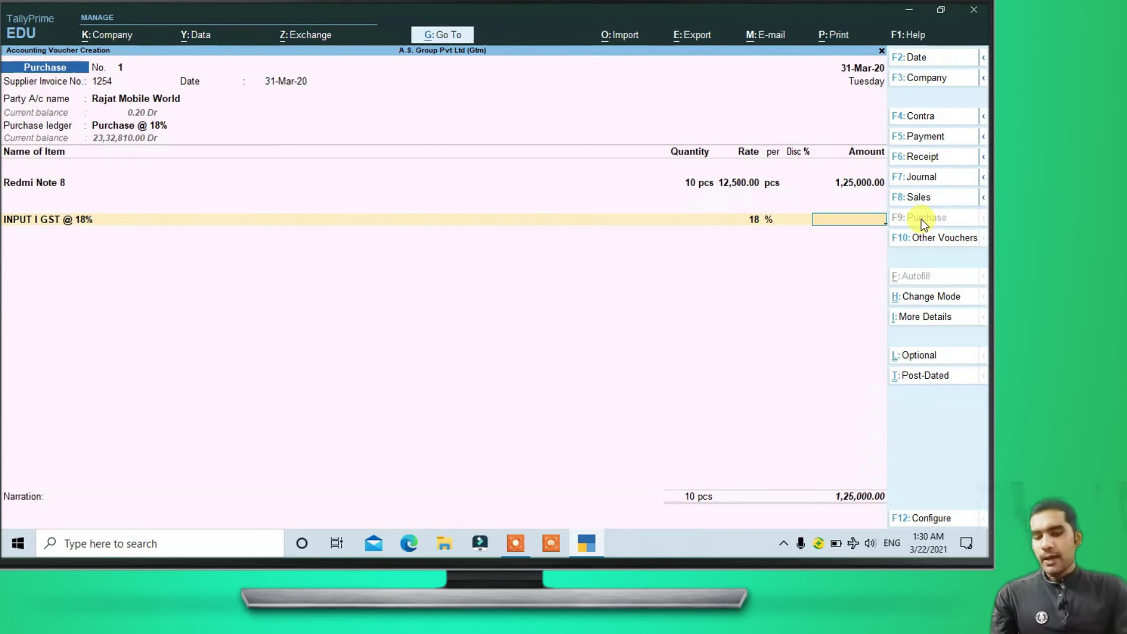
pyautogui.press('Escape')
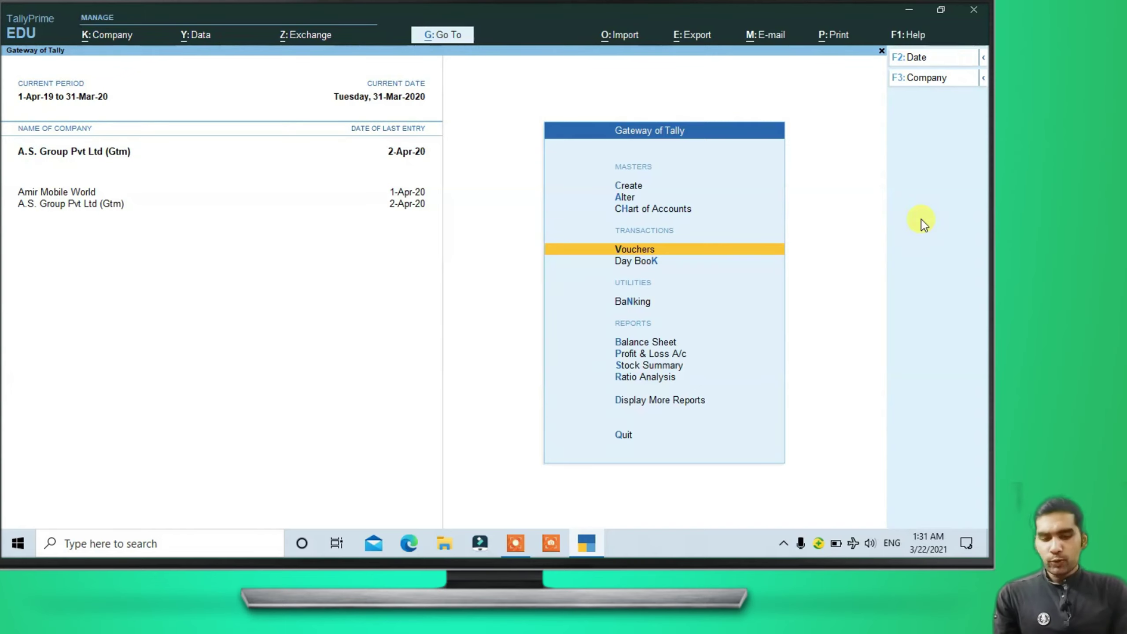
# Step: Open the list of masters available for alteration
pyautogui.press('alt')
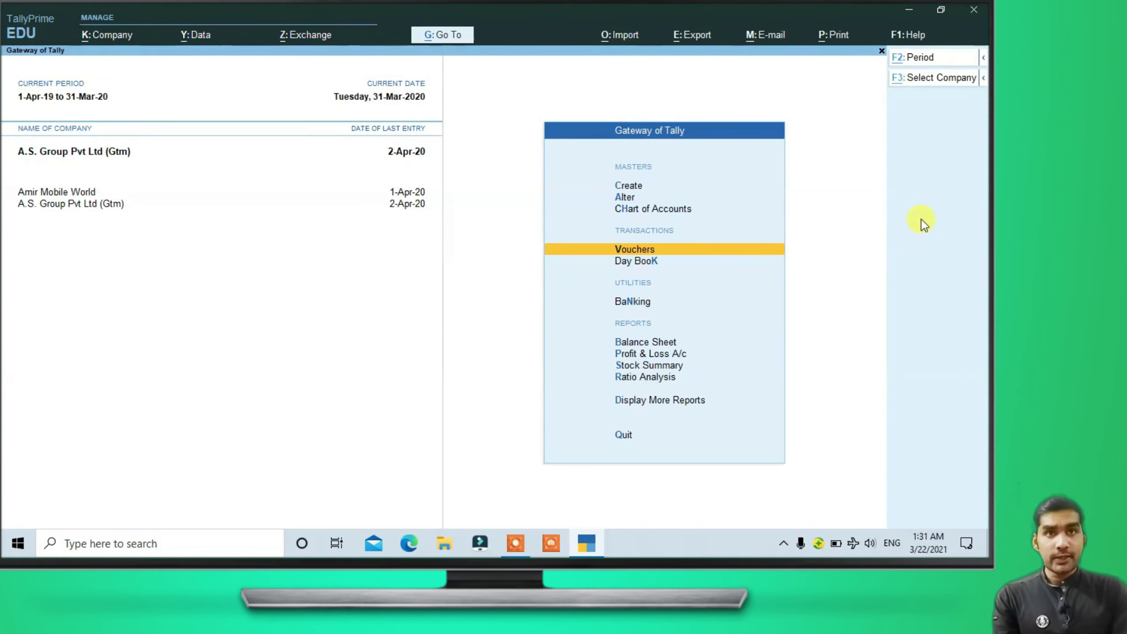
pyautogui.hotkey('alt', 'g')
pyautogui.press('Up')
pyautogui.press('Up')
pyautogui.press('Up')
pyautogui.press('Up')
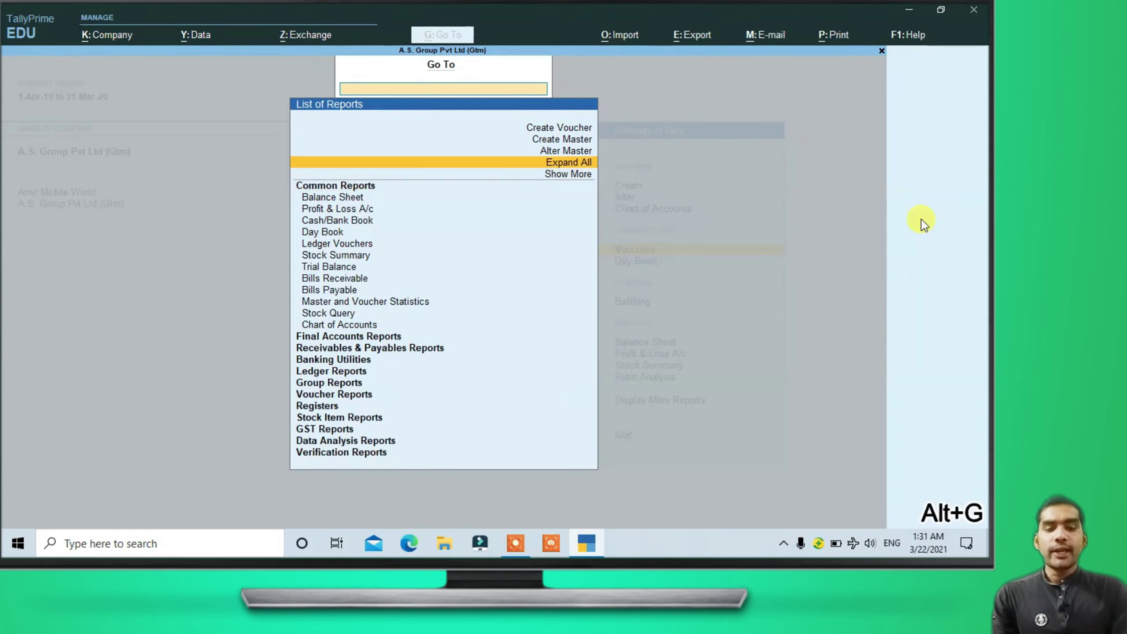
pyautogui.press('Return')
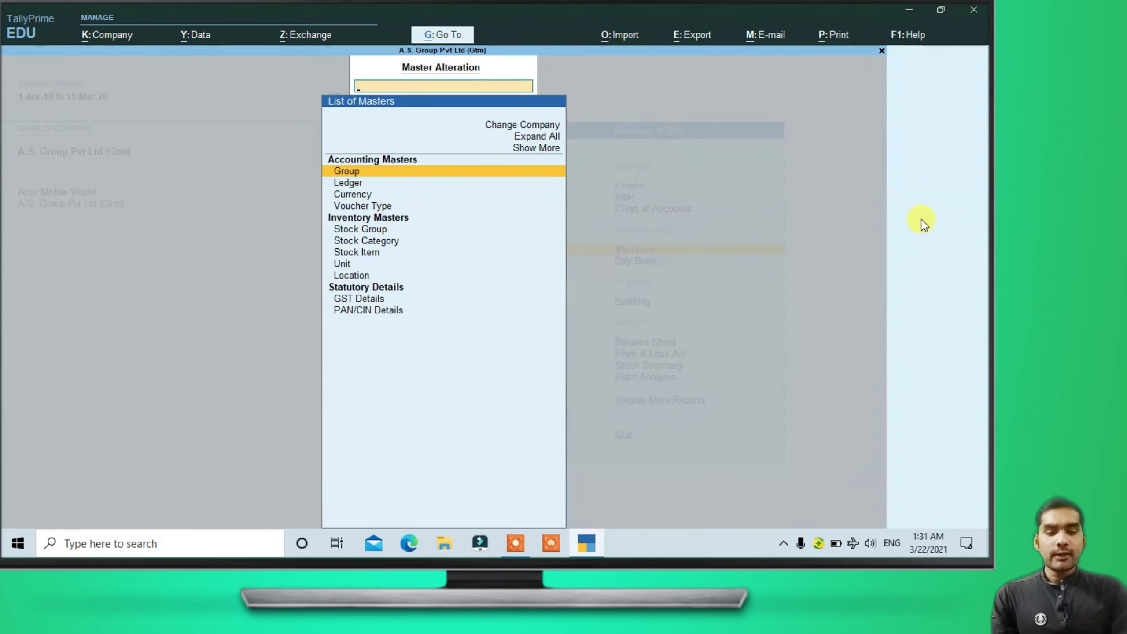
# Step: Open the company's GST Details for alteration from the statutory masters
pyautogui.press('Down')
pyautogui.press('Down')
pyautogui.press('Down')
pyautogui.press('Down')
pyautogui.press('Down')
pyautogui.press('Down')
pyautogui.press('Down')
pyautogui.press('Down')
pyautogui.press('Down')
pyautogui.press('Down')
pyautogui.press('Down')
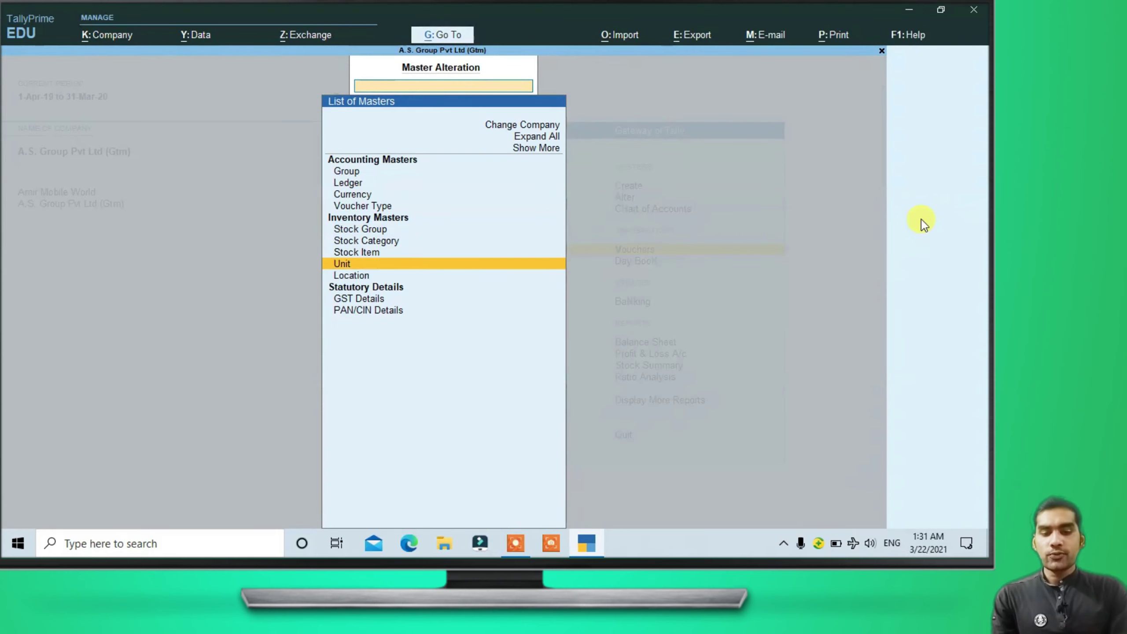
pyautogui.press('Return')
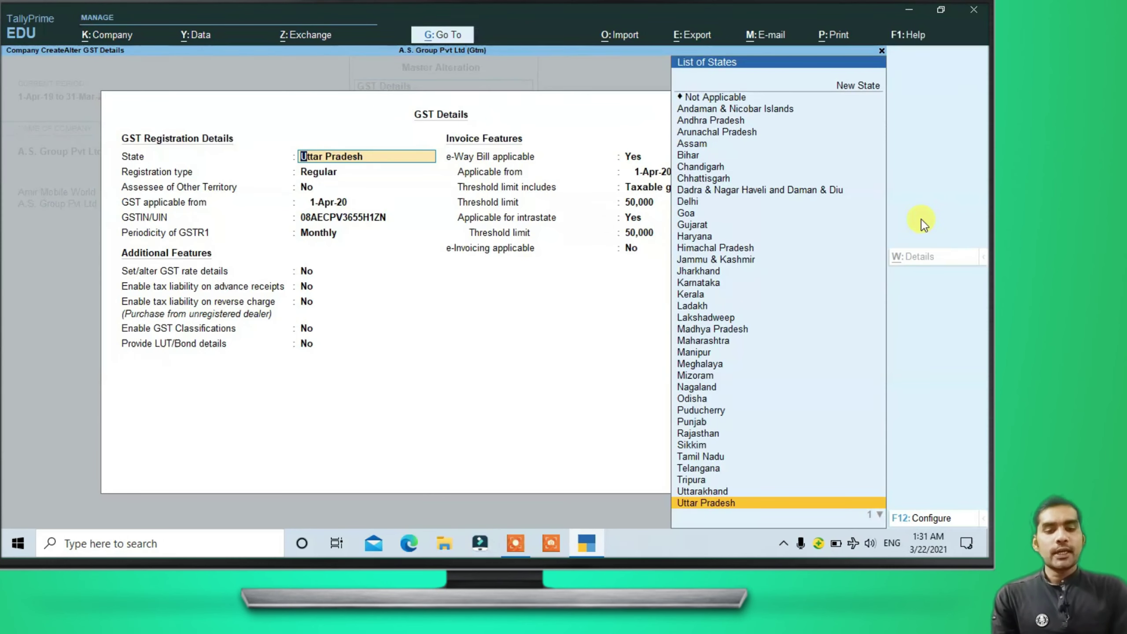
# Step: Keep the company's GST registration details as they are and enable Set/alter GST rate details
pyautogui.press('Return')
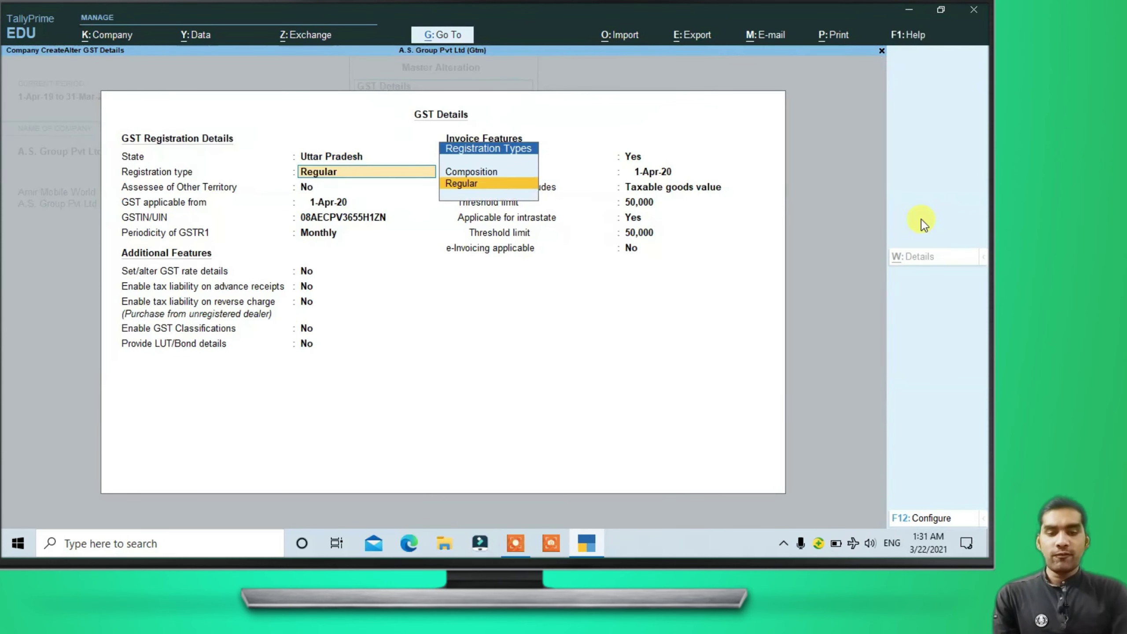
pyautogui.press('Return')
pyautogui.press('Return')
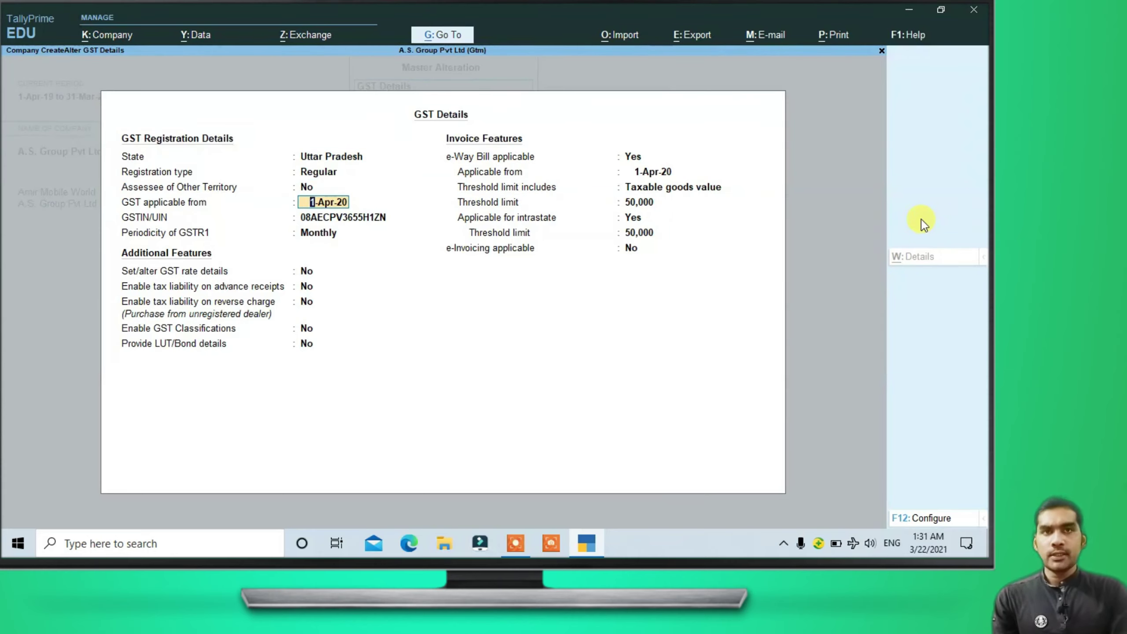
pyautogui.press('Return')
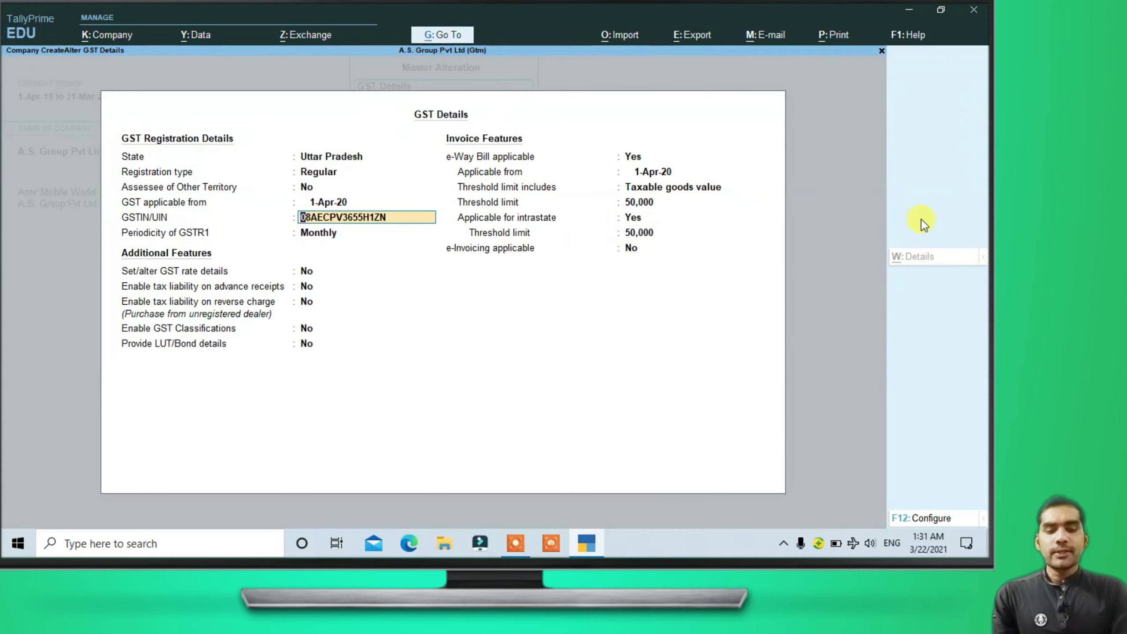
pyautogui.press('Return')
pyautogui.press('Return')
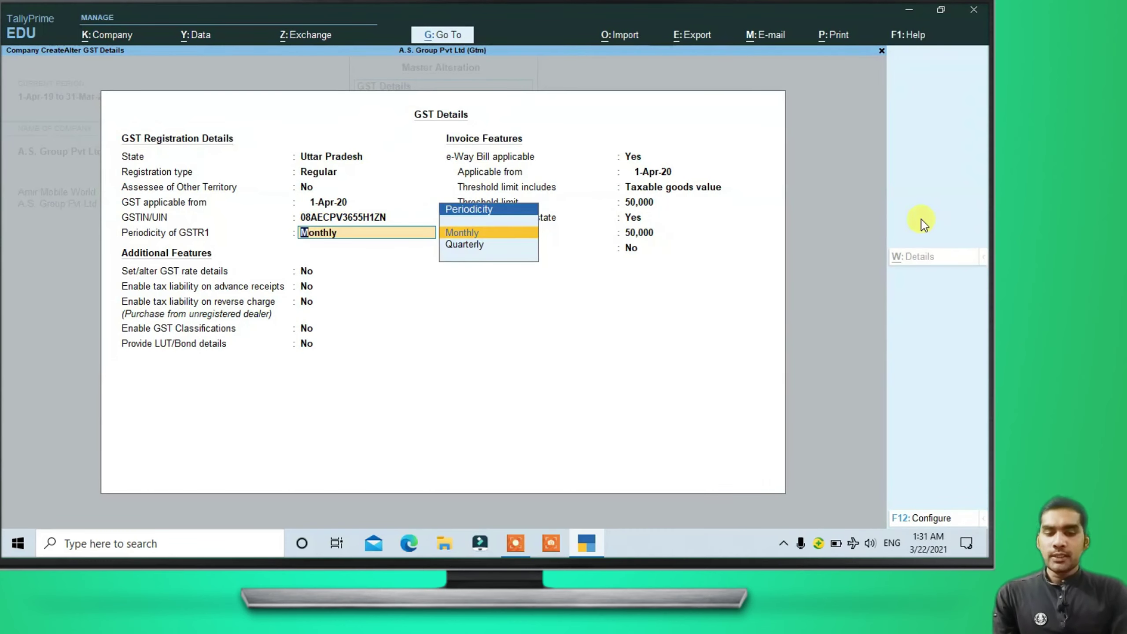
pyautogui.press('Return')
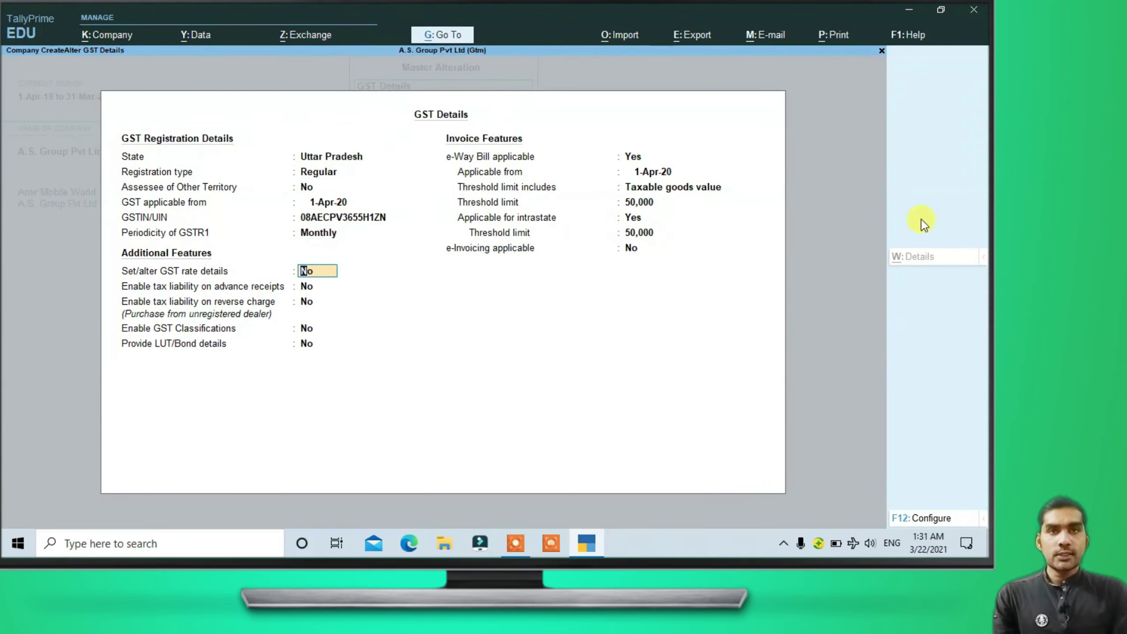
pyautogui.write('y')
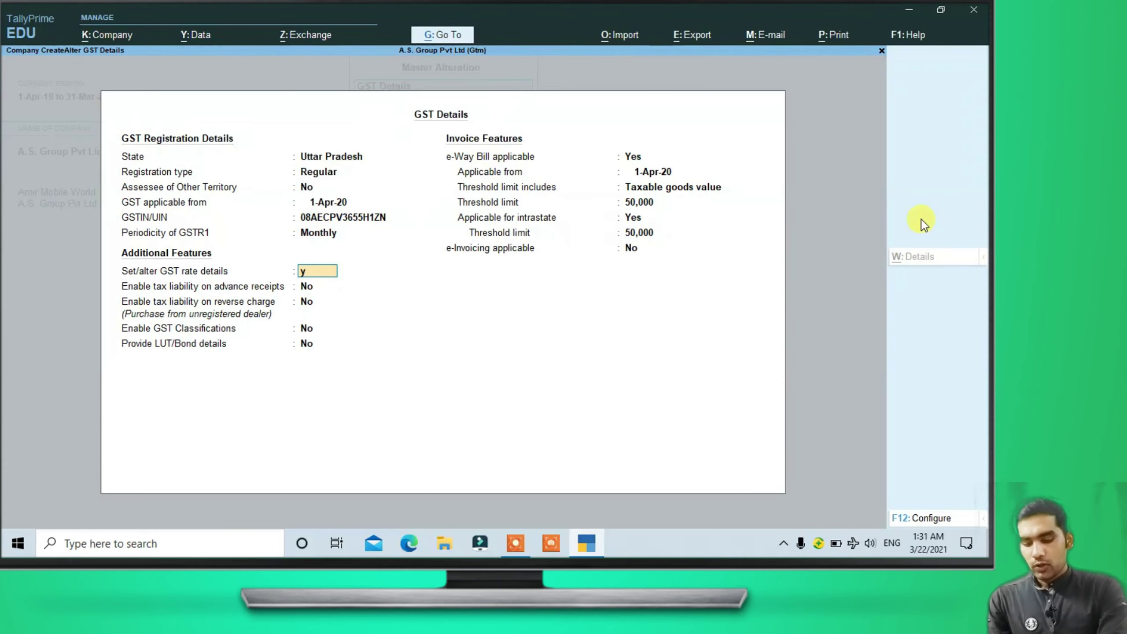
pyautogui.press('Return')
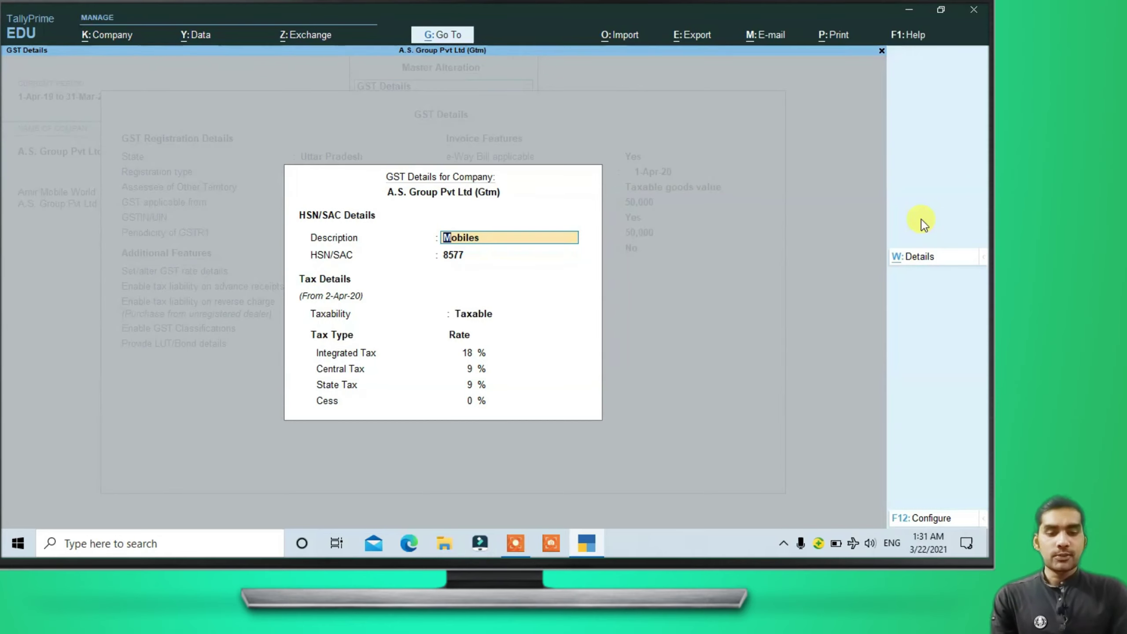
# Step: Check the company's HSN/SAC and tax details and the configuration options, including Show all GST Tax Types
pyautogui.press('Return')
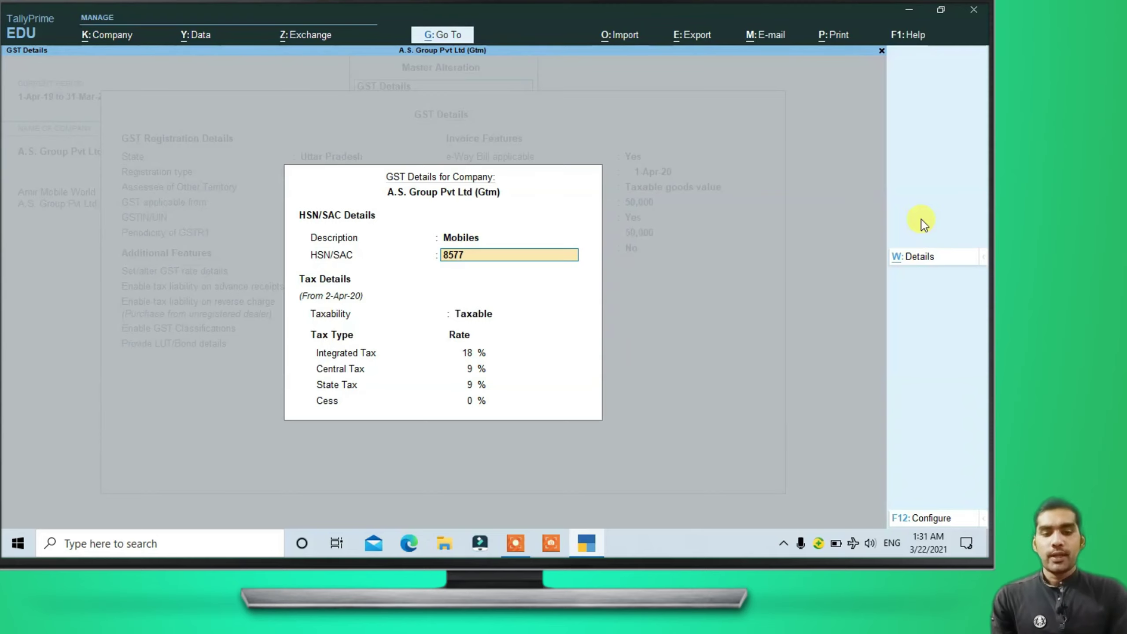
pyautogui.press('Return')
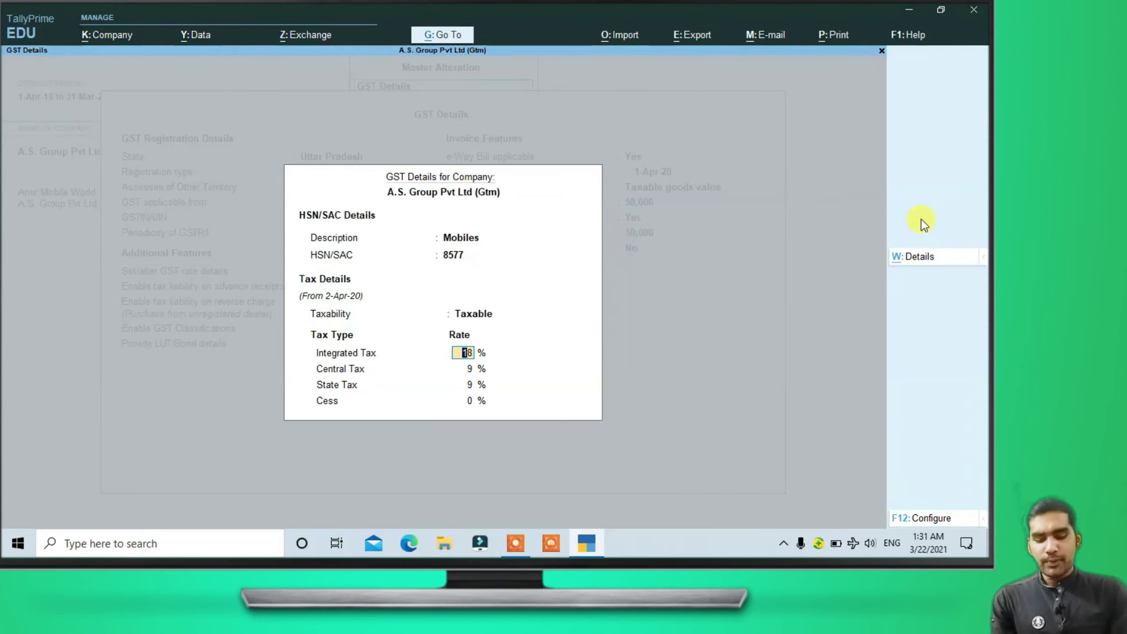
pyautogui.press('F12')
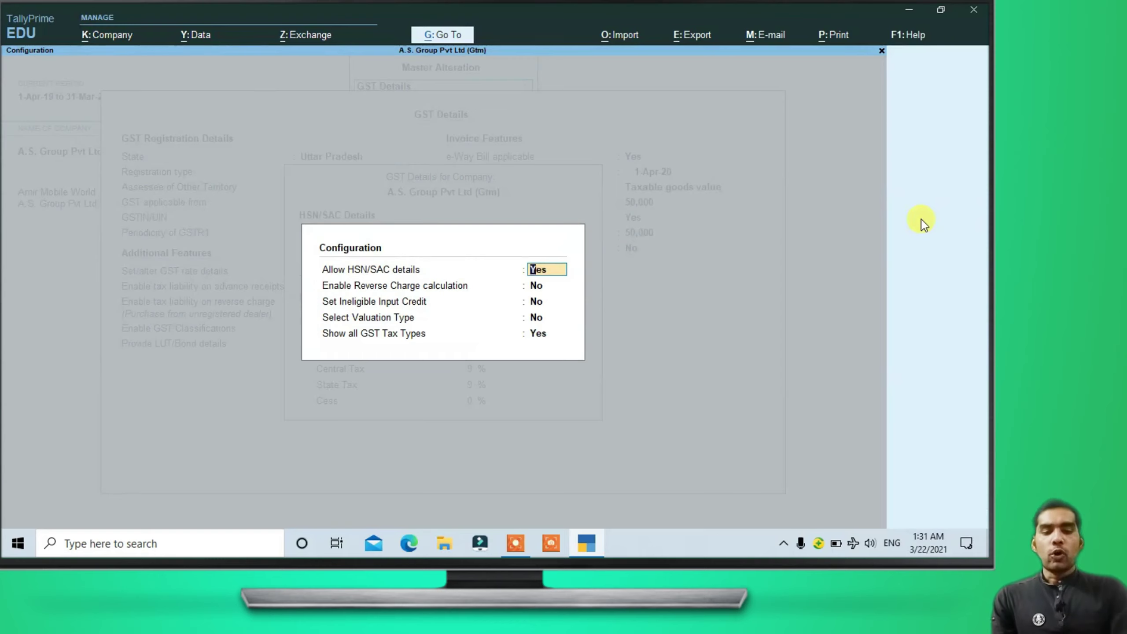
pyautogui.press('Return')
pyautogui.press('Return')
pyautogui.press('Return')
pyautogui.press('Return')
pyautogui.press('Return')
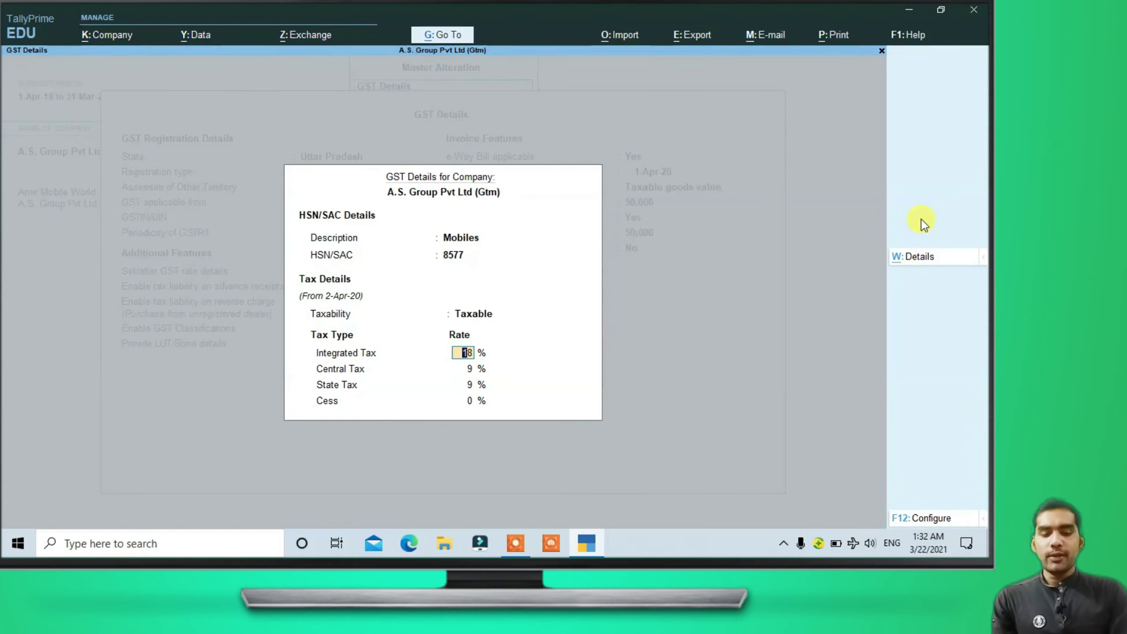
pyautogui.press('F12')
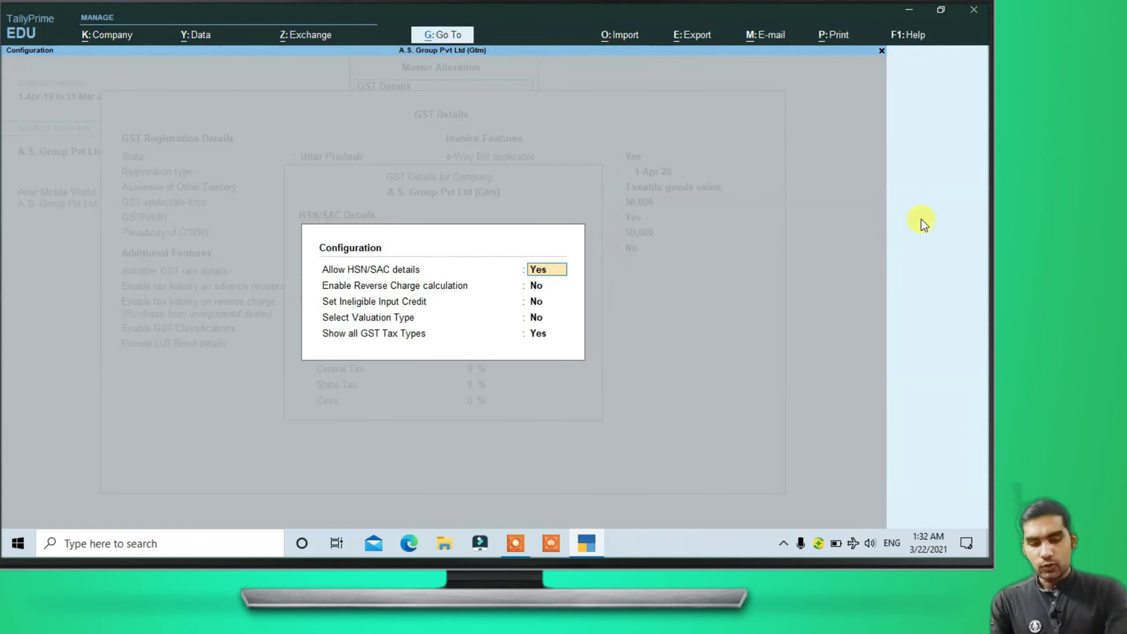
pyautogui.press('Return')
pyautogui.press('Return')
pyautogui.press('Return')
pyautogui.press('Return')
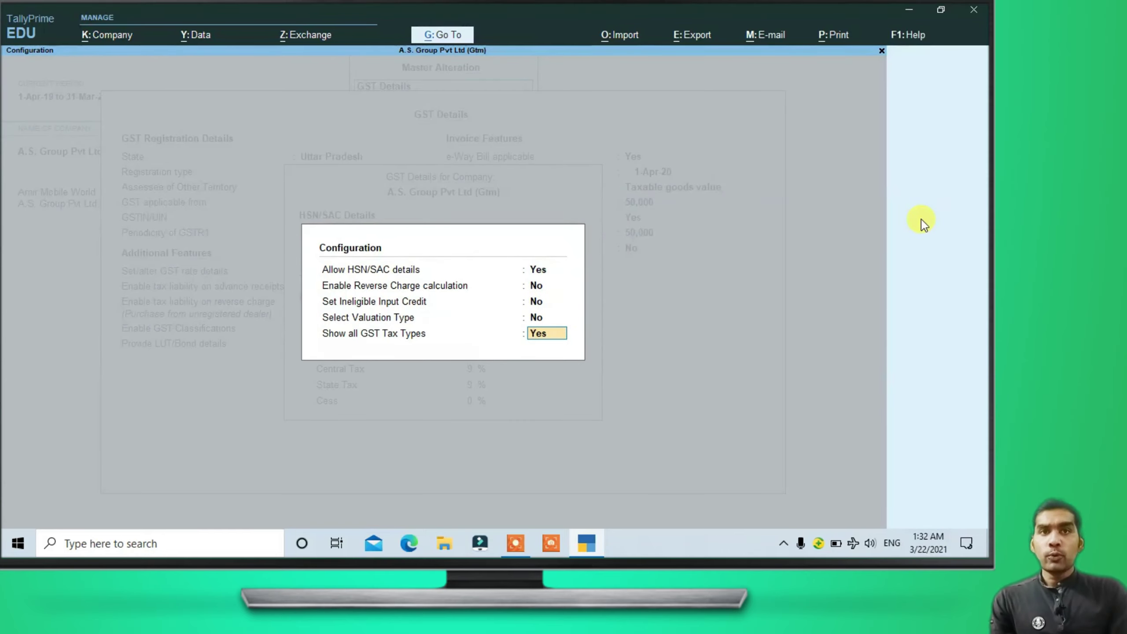
pyautogui.press('Return')
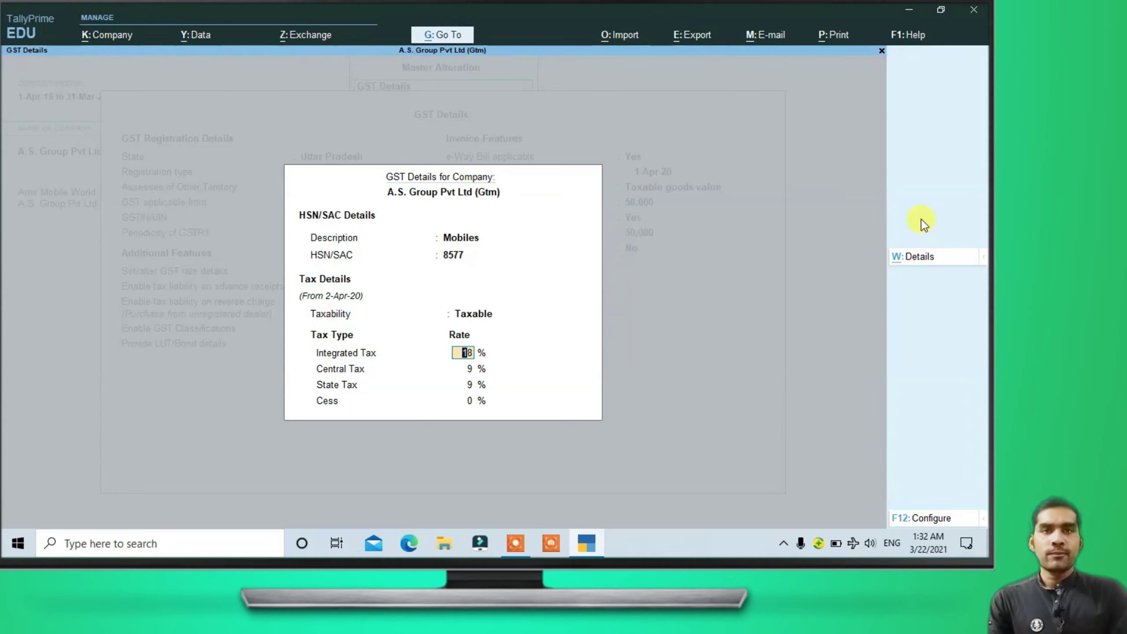
# Step: Accept the company's GST rate details, keep the remaining additional and invoice features, and save the GST Details
pyautogui.press('Return')
pyautogui.press('Return')
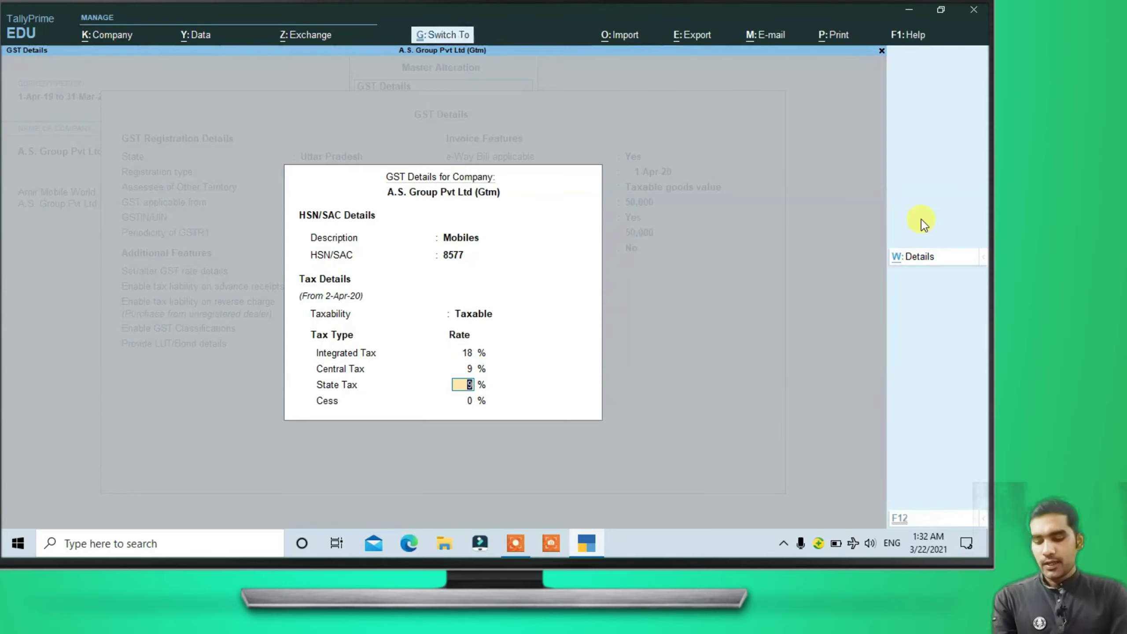
pyautogui.hotkey('ctrl', 'a')
pyautogui.press('Return')
pyautogui.press('Return')
pyautogui.press('Return')
pyautogui.press('Return')
pyautogui.press('Return')
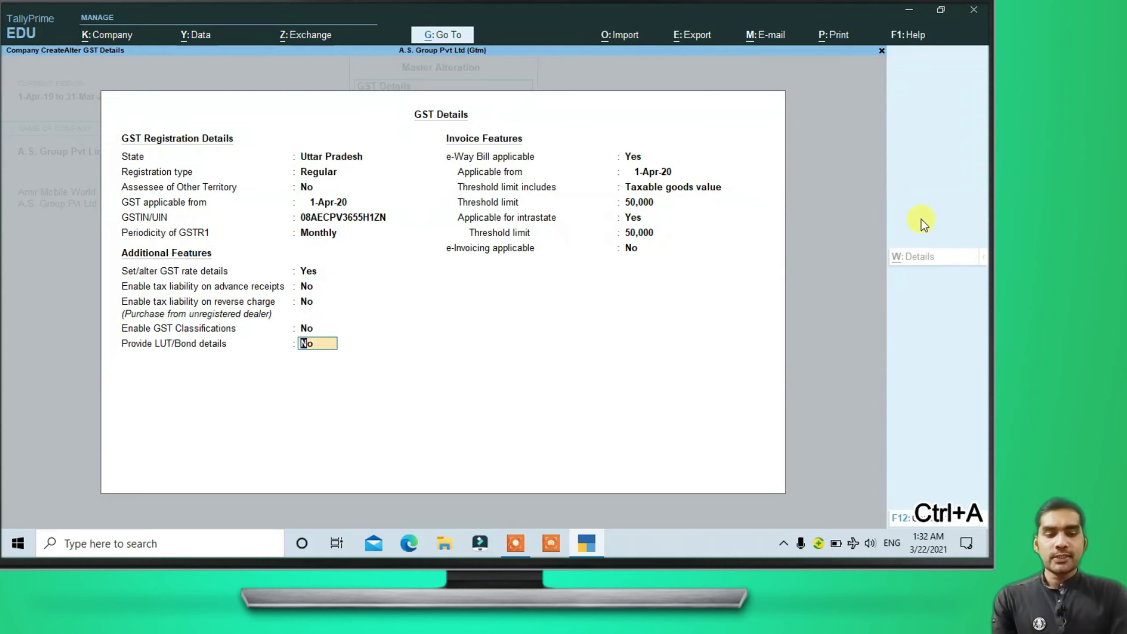
pyautogui.press('Return')
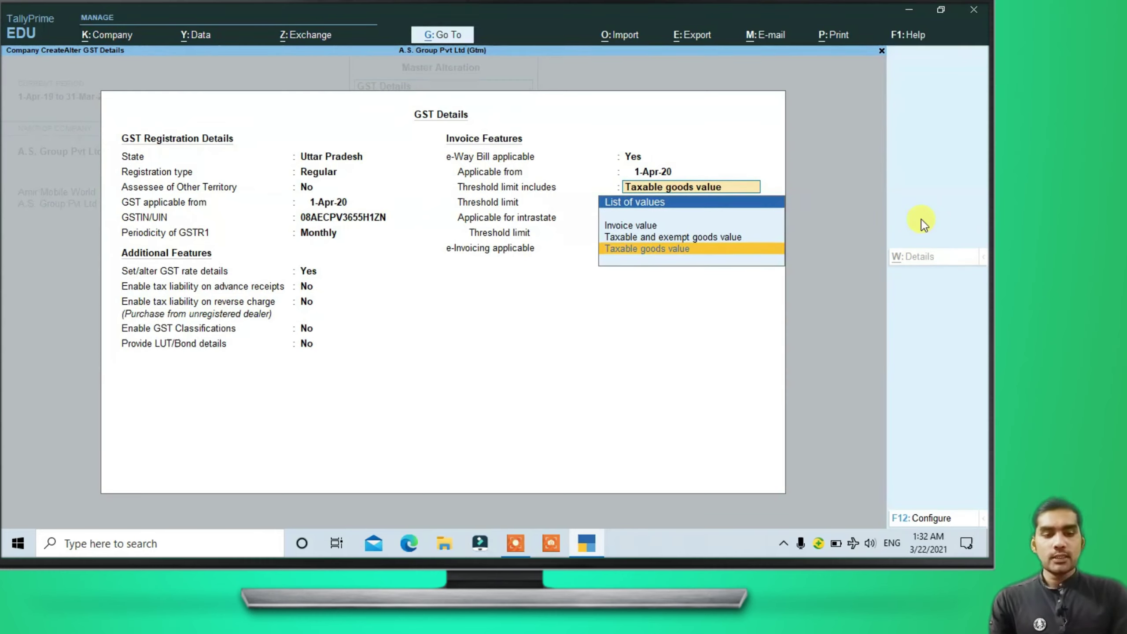
pyautogui.press('Return')
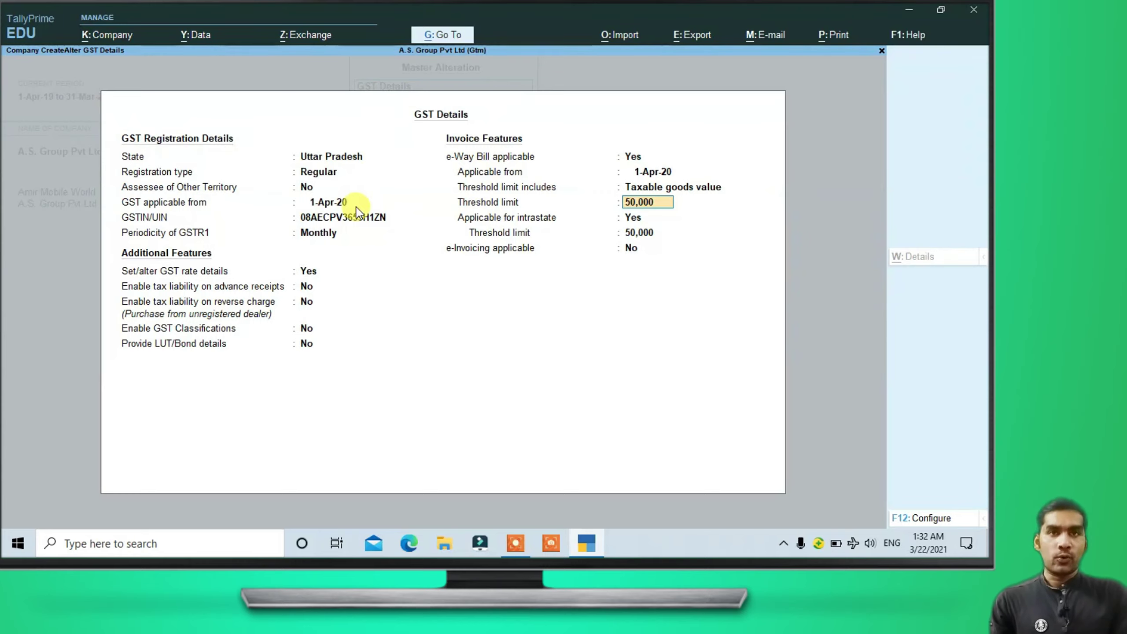
pyautogui.hotkey('ctrl', 'a')
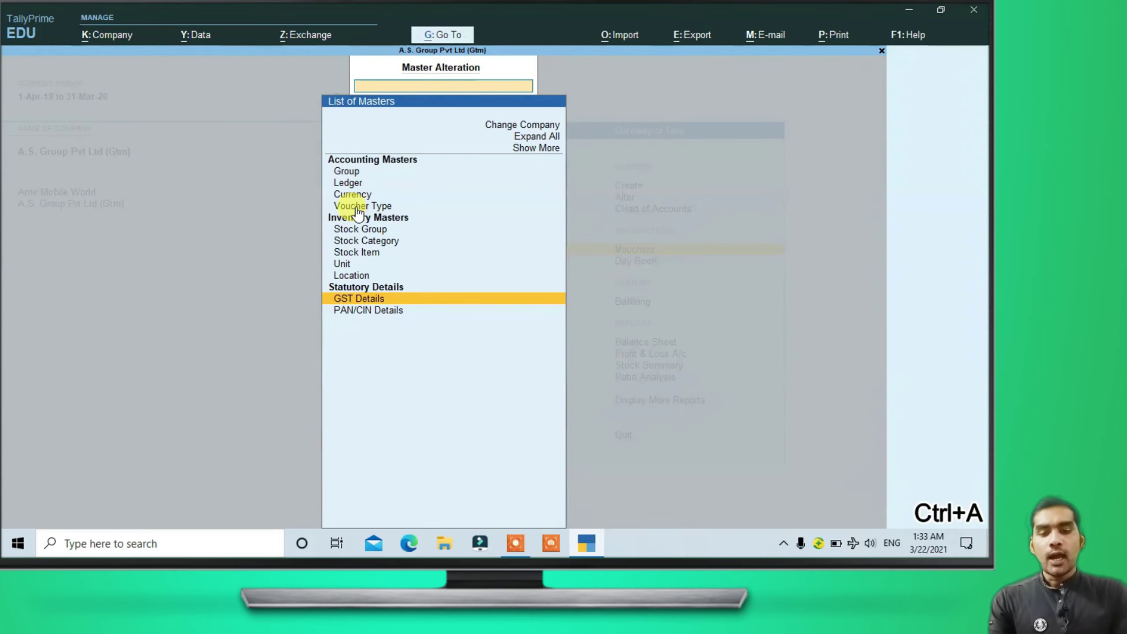
# Step: Open the list of stock items available for alteration from the inventory masters
pyautogui.press('Escape')
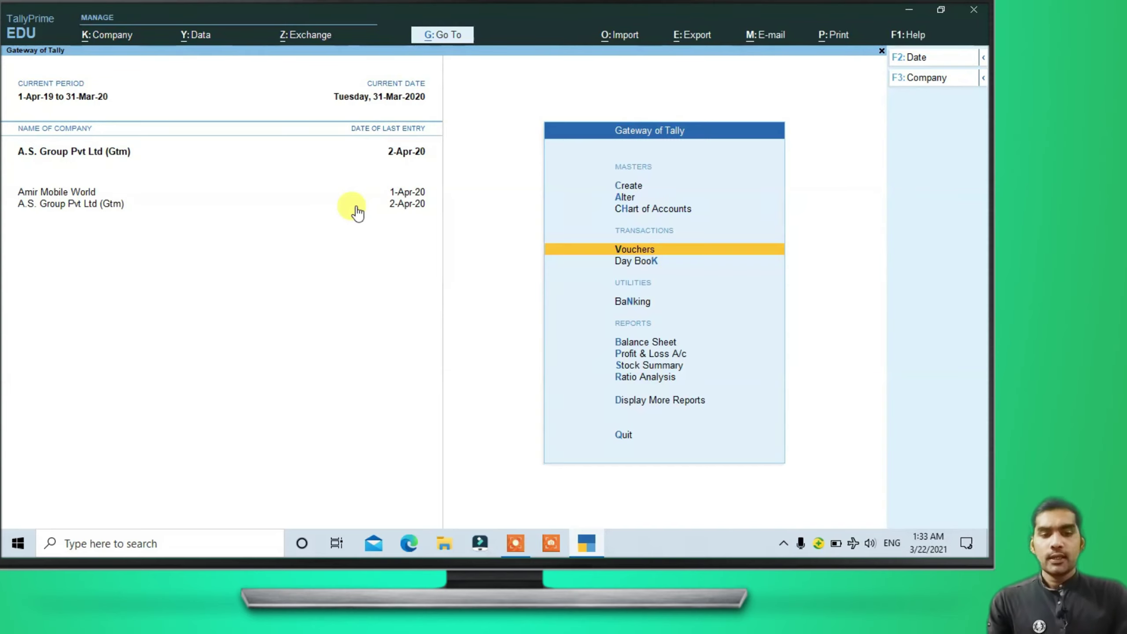
pyautogui.press('Up')
pyautogui.press('Up')
pyautogui.press('Up')
pyautogui.press('Down')
pyautogui.press('Return')
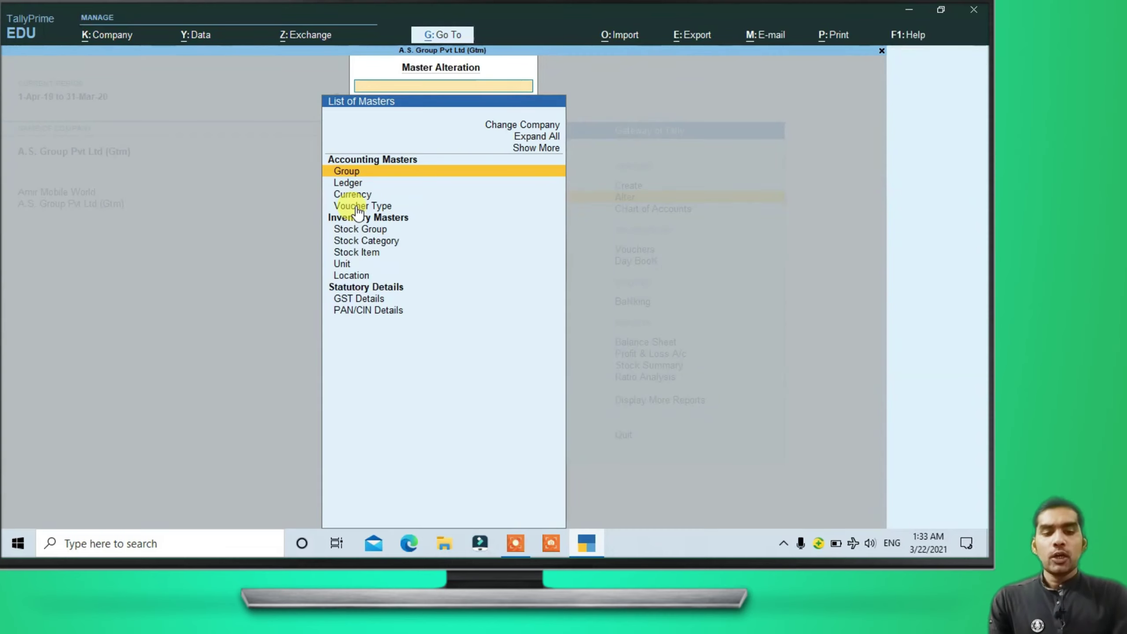
pyautogui.press('Down')
pyautogui.press('Down')
pyautogui.press('Down')
pyautogui.press('Down')
pyautogui.press('Down')
pyautogui.press('Down')
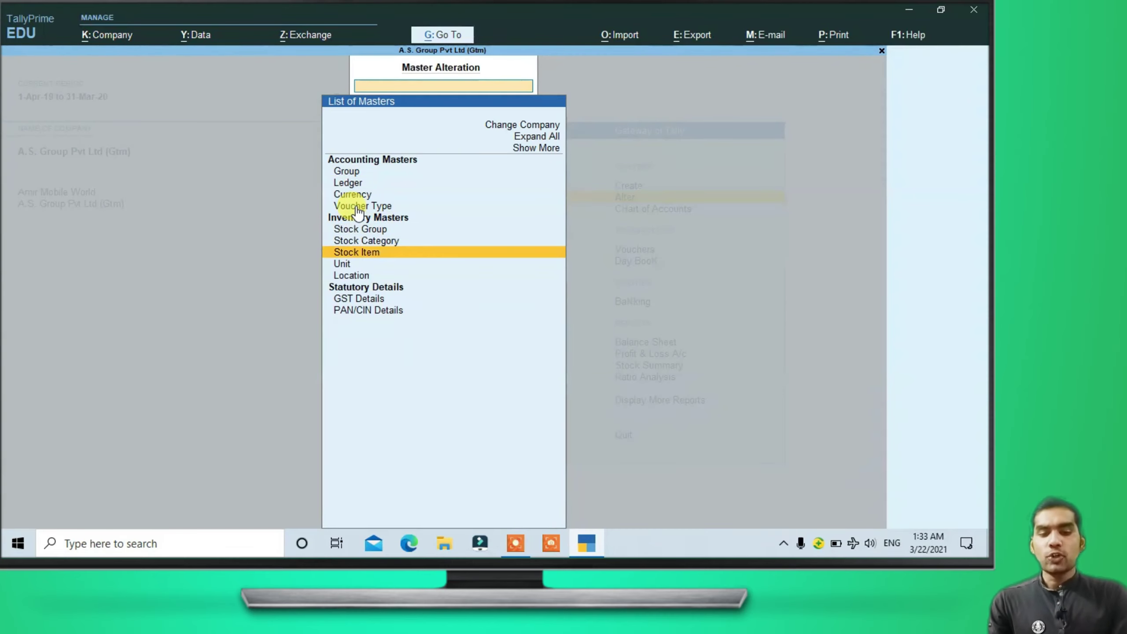
pyautogui.press('Return')
pyautogui.press('Return')
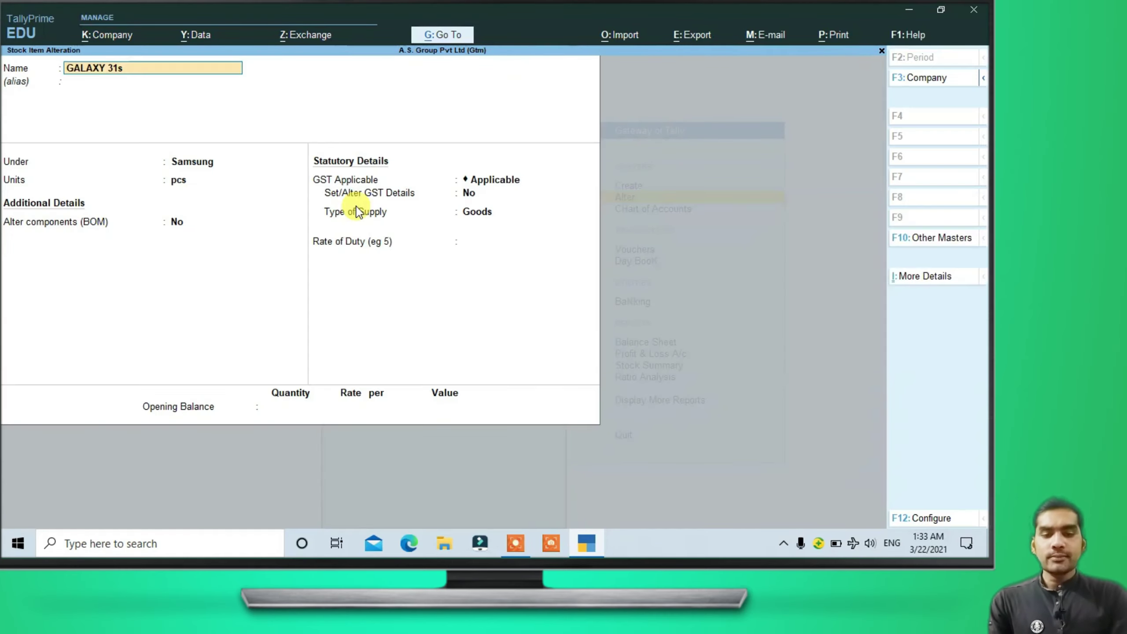
pyautogui.press('Escape')
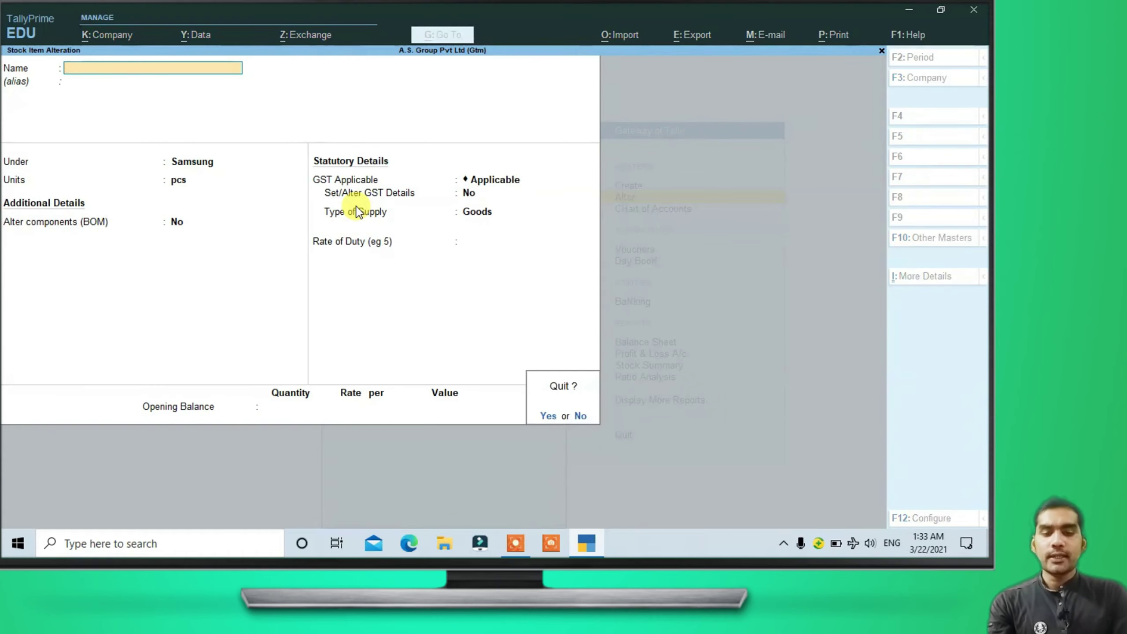
pyautogui.press('y')
# Step: Open the Redmi Note 8 stock item for alteration and enable Set/Alter GST Details
pyautogui.press('Down')
pyautogui.press('Down')
pyautogui.press('Down')
pyautogui.press('Down')
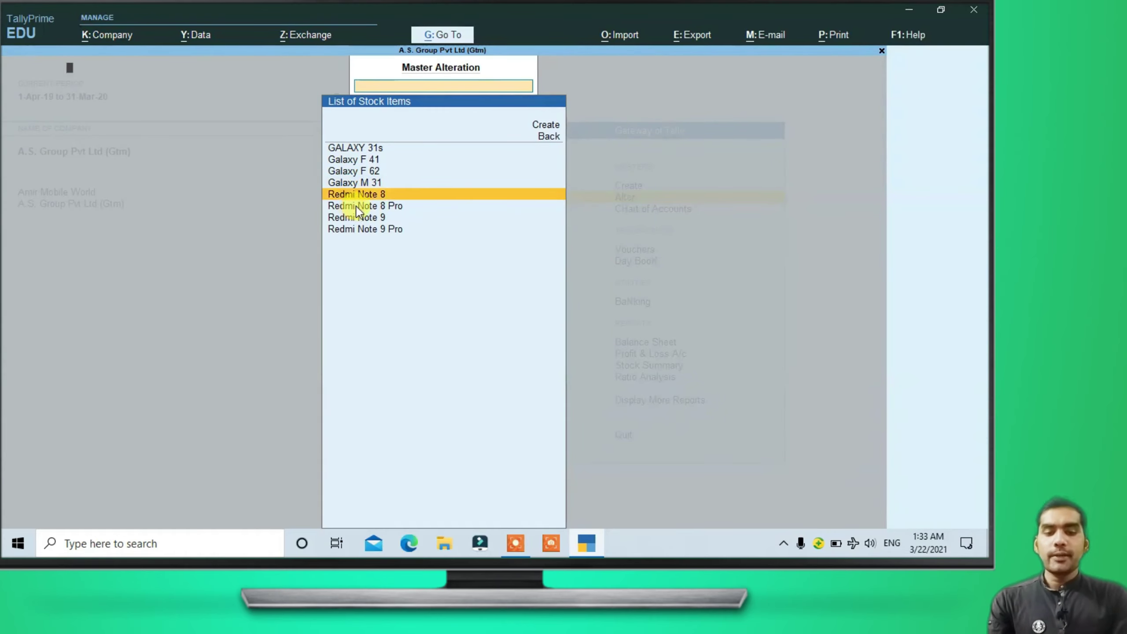
pyautogui.press('Return')
pyautogui.press('Return')
pyautogui.press('Return')
pyautogui.press('Return')
pyautogui.press('Return')
pyautogui.press('Return')
pyautogui.press('Return')
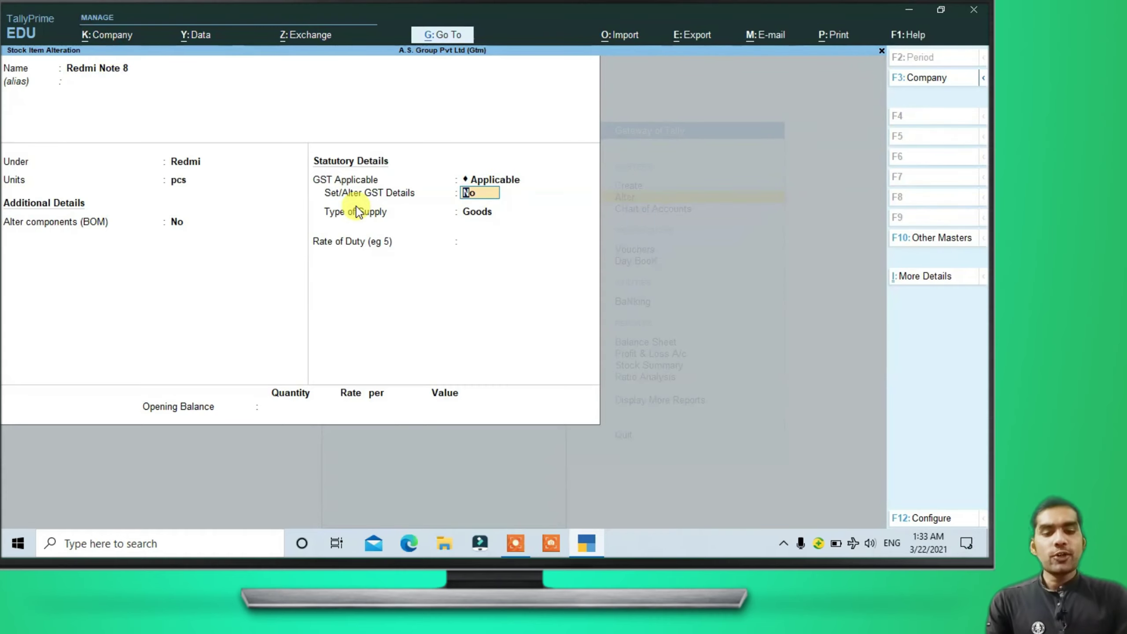
pyautogui.press('y')
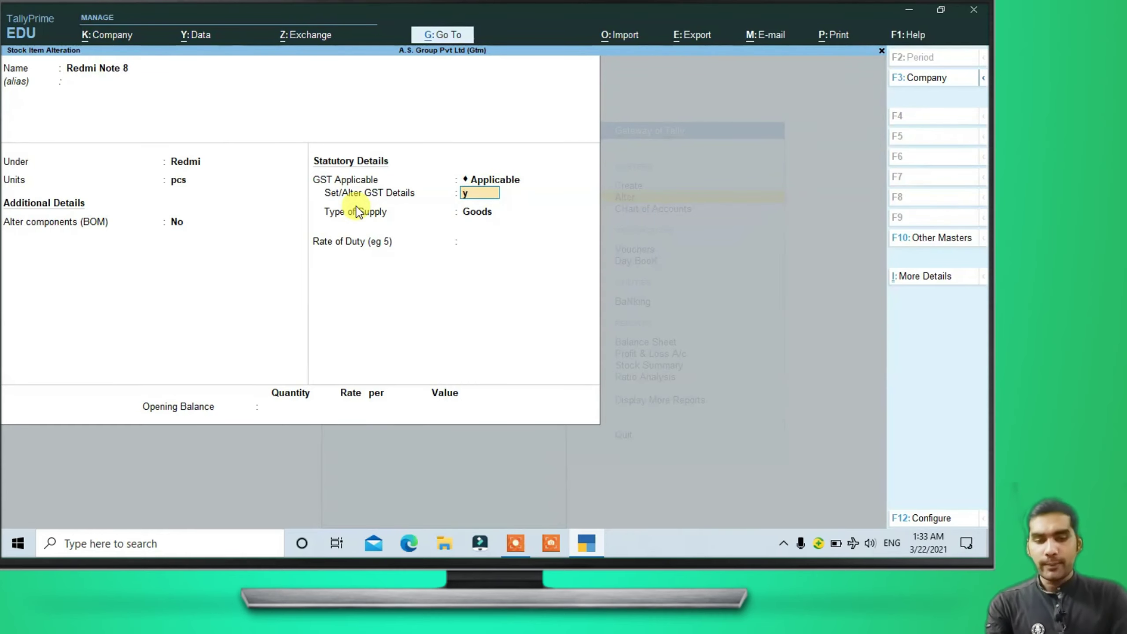
pyautogui.press('Return')
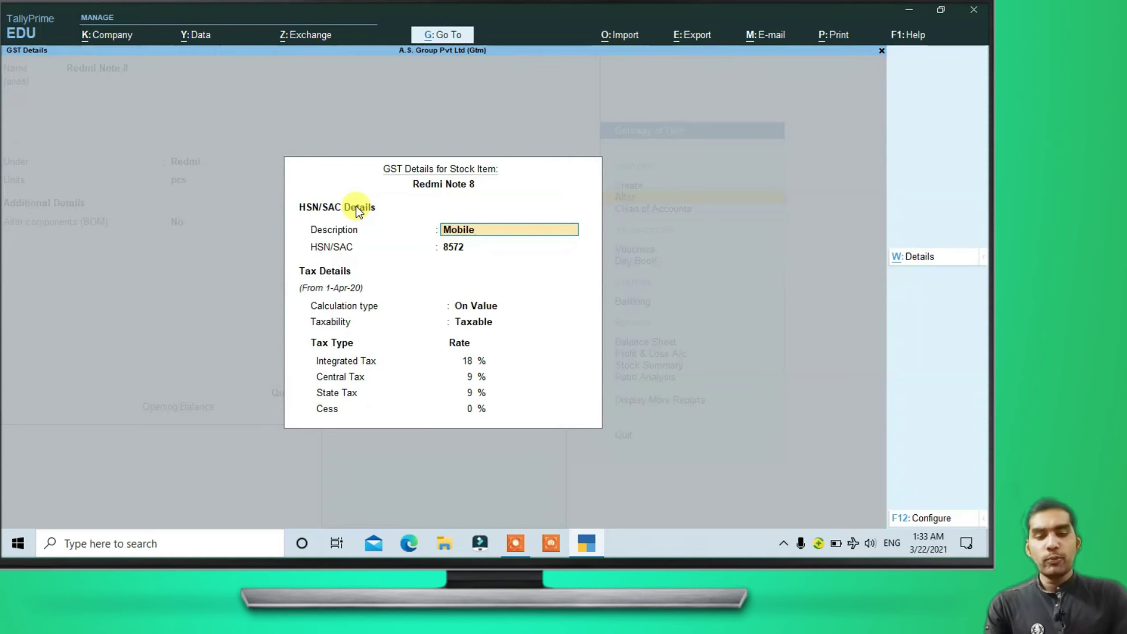
# Step: Review and accept the HSN/SAC and tax details of Redmi Note 8, and save the stock item
pyautogui.press('Return')
pyautogui.press('Return')
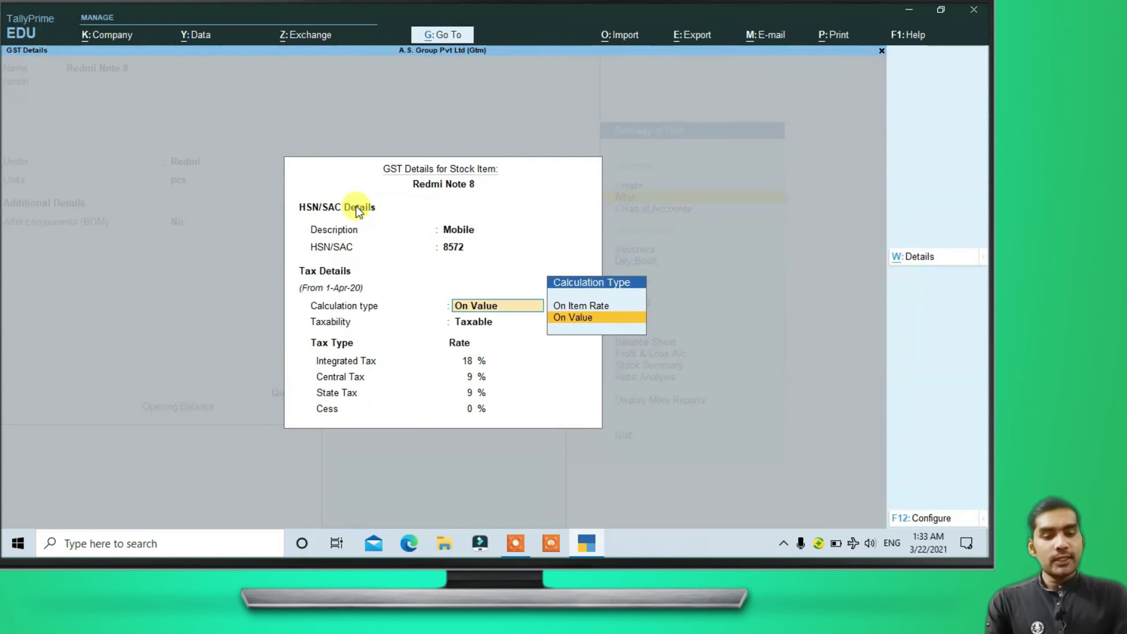
pyautogui.press('Return')
pyautogui.press('Return')
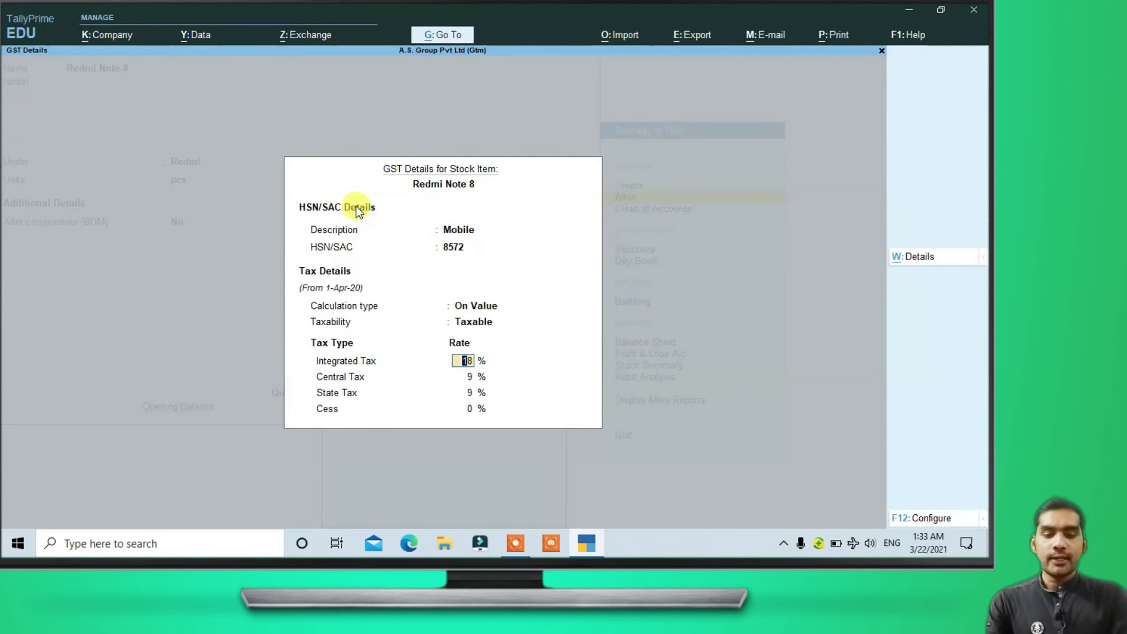
pyautogui.press('Return')
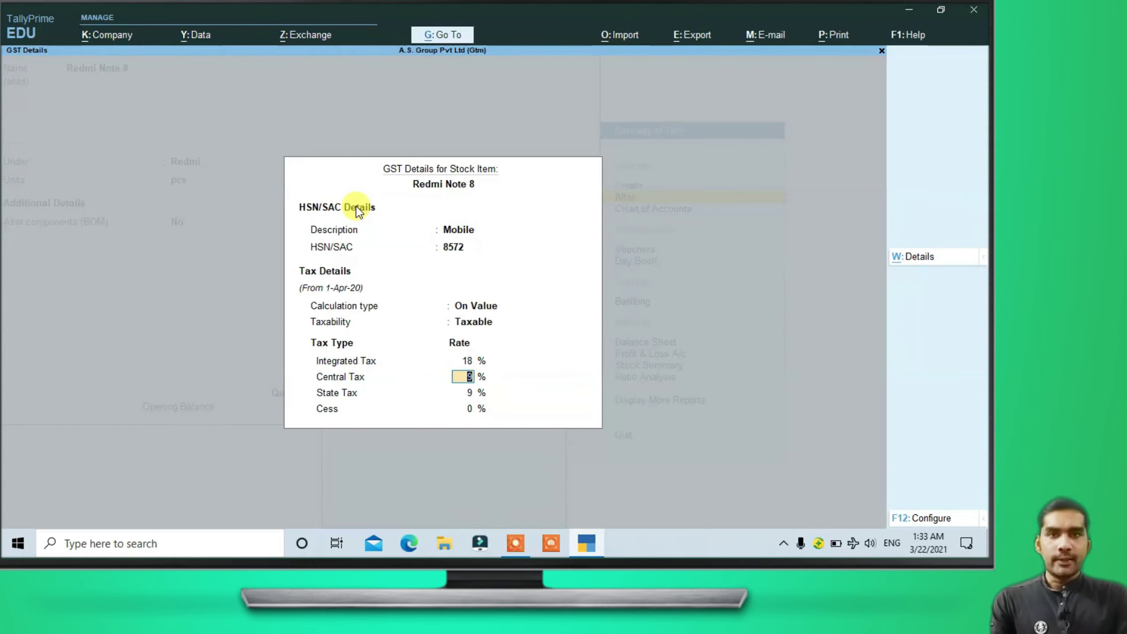
pyautogui.hotkey('ctrl', 'a')
pyautogui.press('Return')
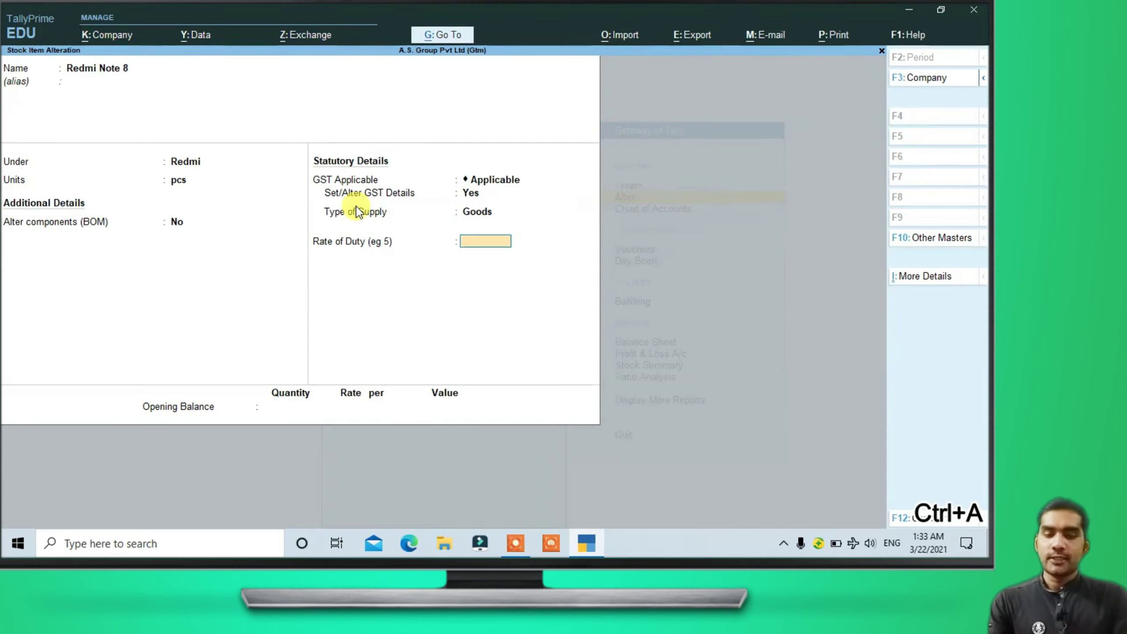
pyautogui.hotkey('ctrl', 'a')
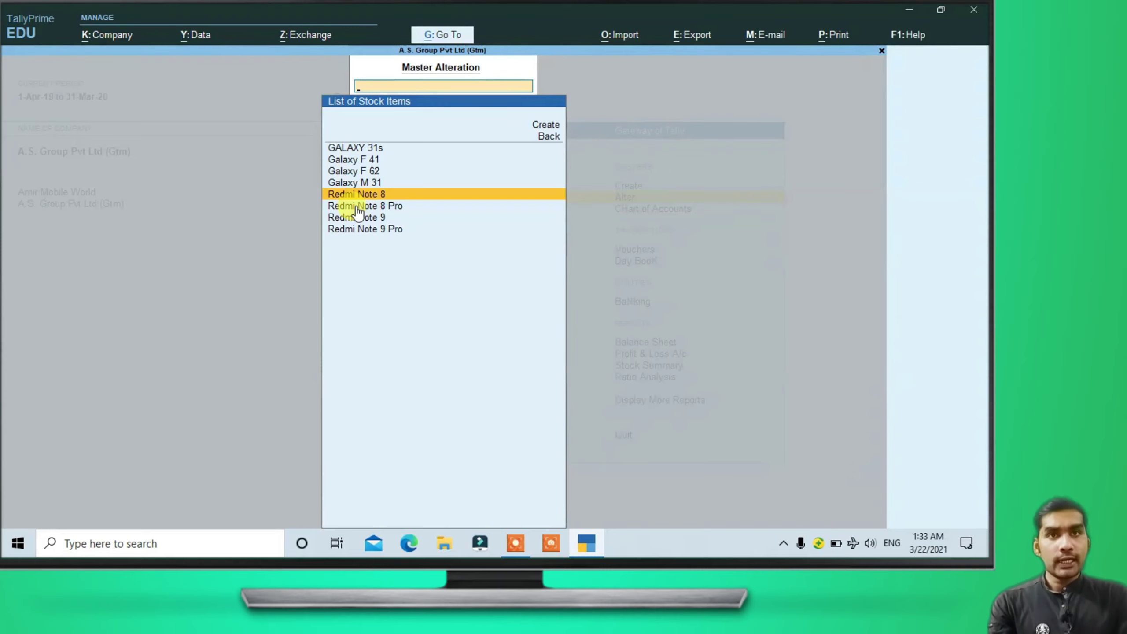
# Step: Leave the stock item list and open the list of ledgers available for alteration
pyautogui.press('Escape')
pyautogui.press('Up')
pyautogui.press('Up')
pyautogui.press('Up')
pyautogui.press('Up')
pyautogui.press('Up')
pyautogui.press('Up')
pyautogui.press('Return')
# Step: Open the INPUT I GST @ 18% ledger for alteration
pyautogui.press('Down')
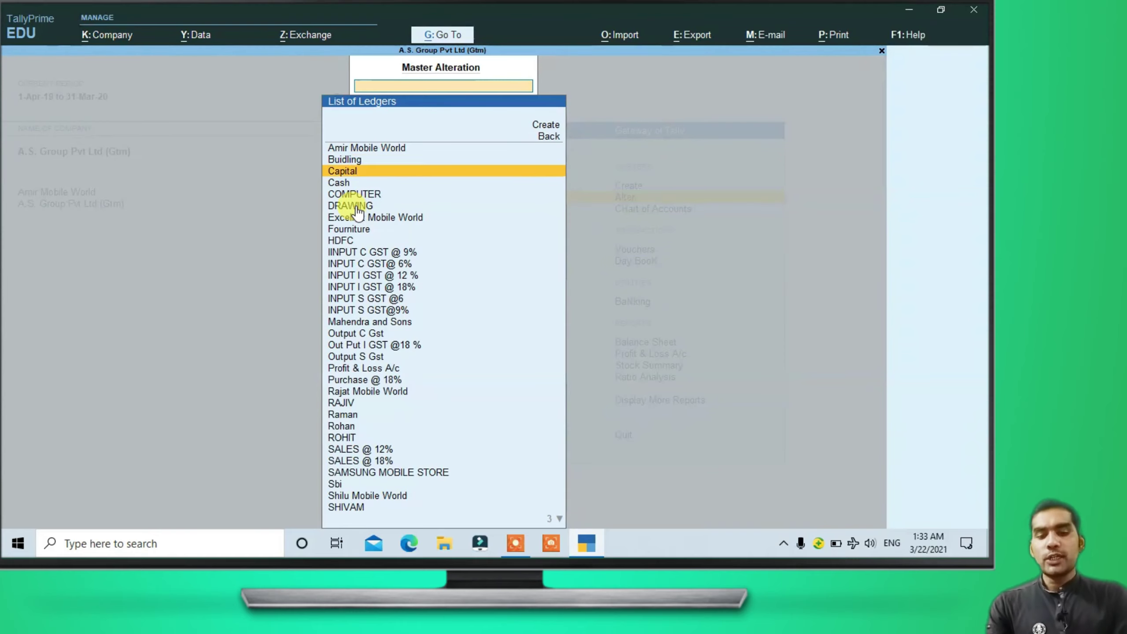
pyautogui.press('Down')
pyautogui.press('Down')
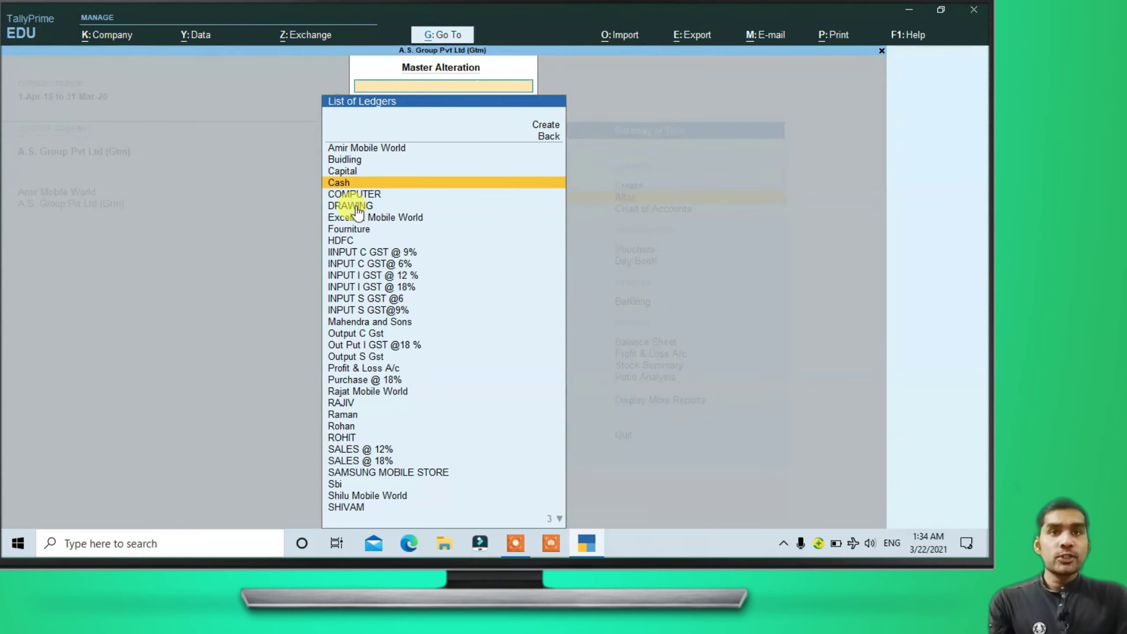
pyautogui.press('Down')
pyautogui.press('Down')
pyautogui.press('Down')
pyautogui.press('Down')
pyautogui.press('Down')
pyautogui.press('Down')
pyautogui.press('Down')
pyautogui.press('Down')
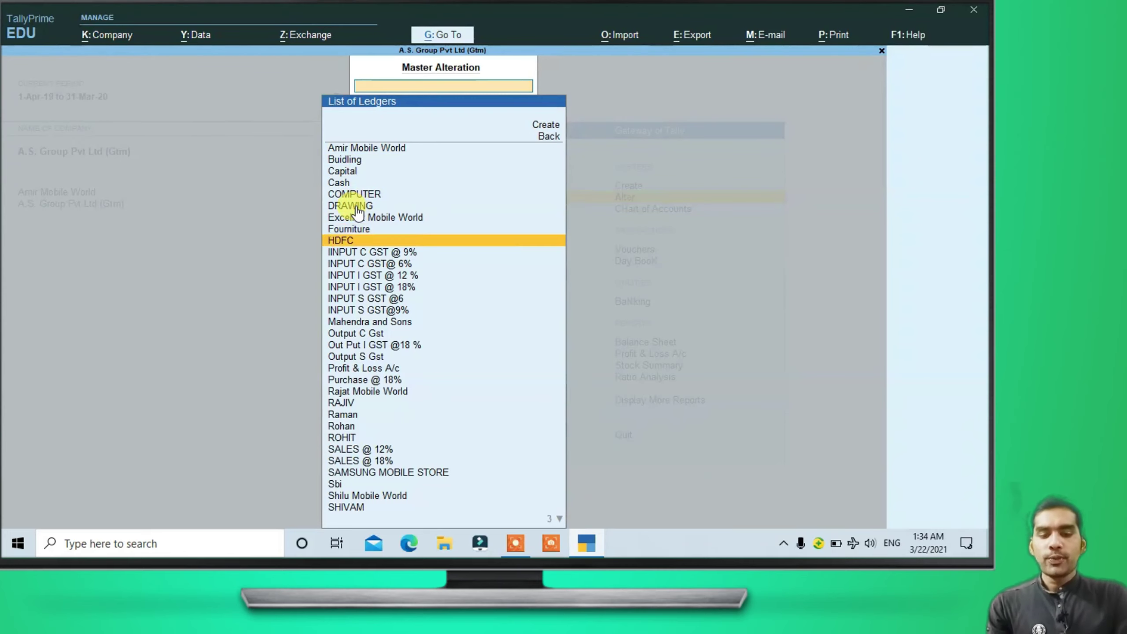
pyautogui.press('Down')
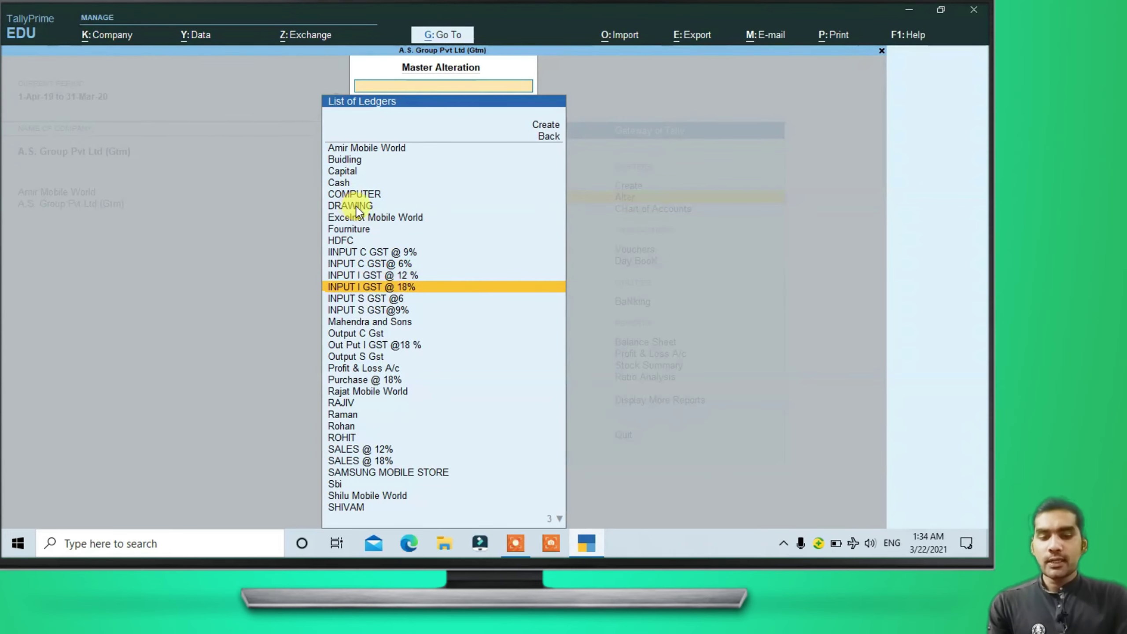
pyautogui.press('Return')
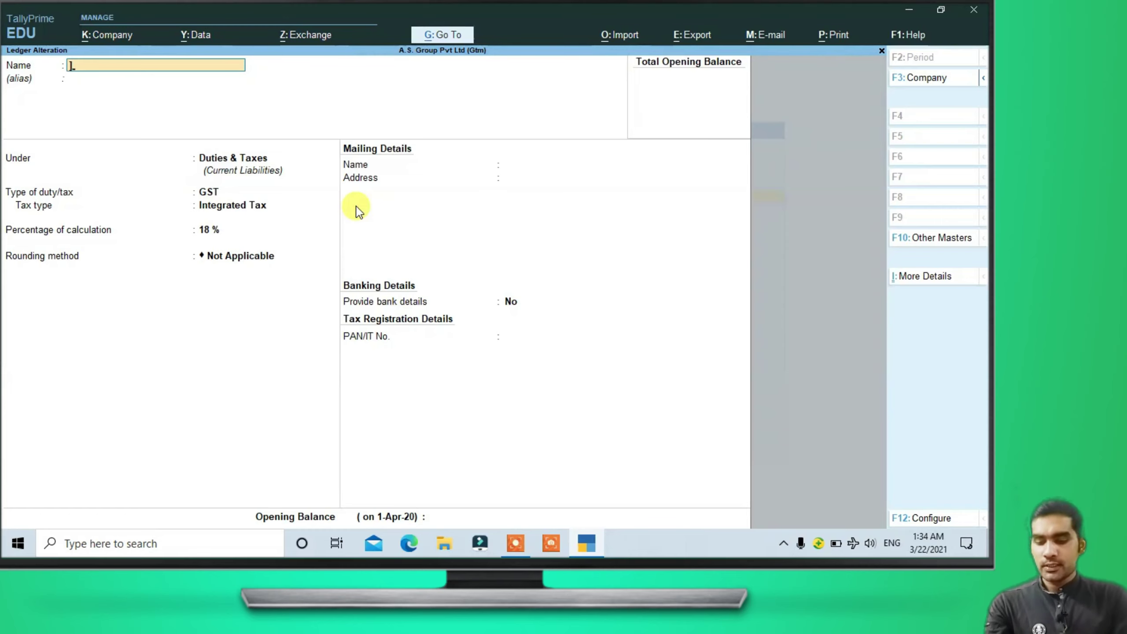
pyautogui.press('Escape')
pyautogui.press('Return')
pyautogui.press('Return')
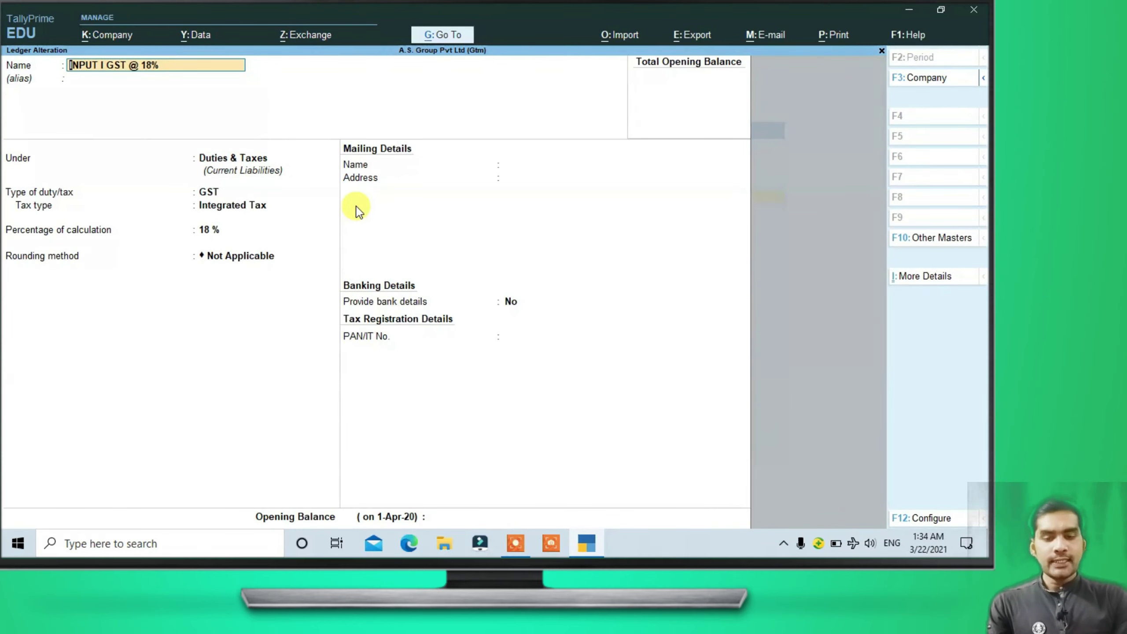
# Step: Review the INPUT I GST @ 18% ledger's group, tax type and percentage of calculation, and save the ledger
pyautogui.press('Return')
pyautogui.press('Return')
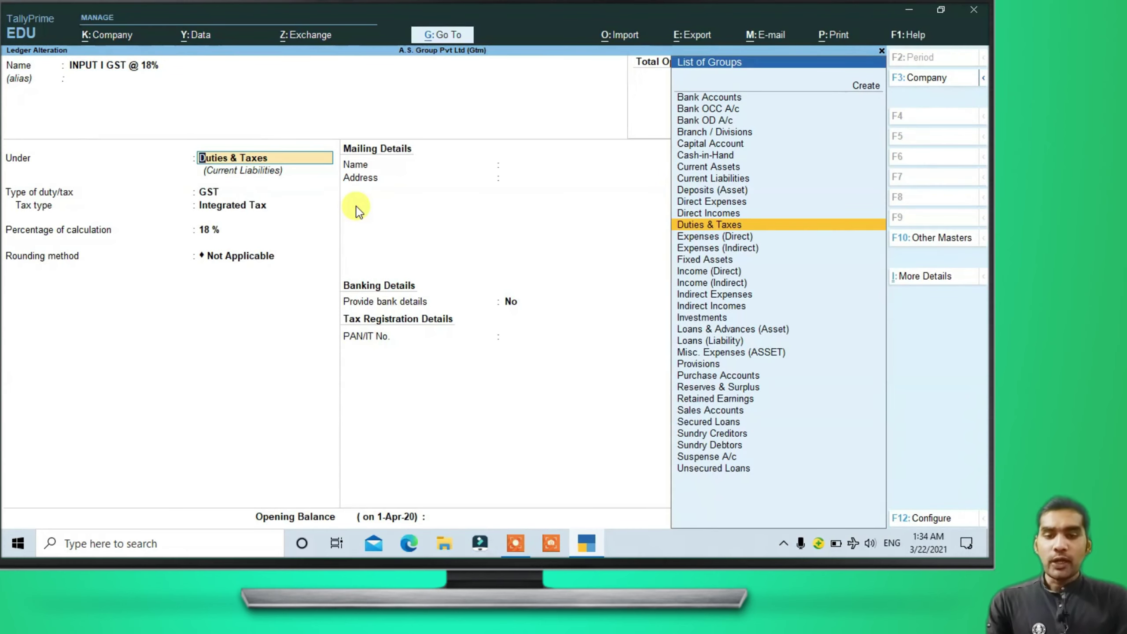
pyautogui.press('Return')
pyautogui.press('Return')
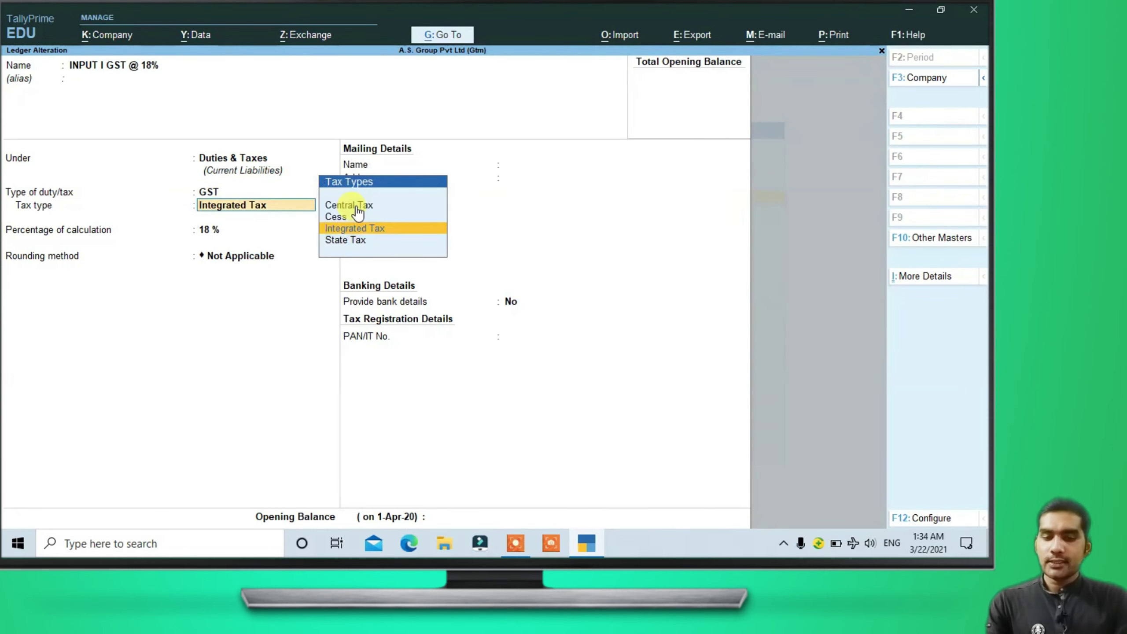
pyautogui.press('Return')
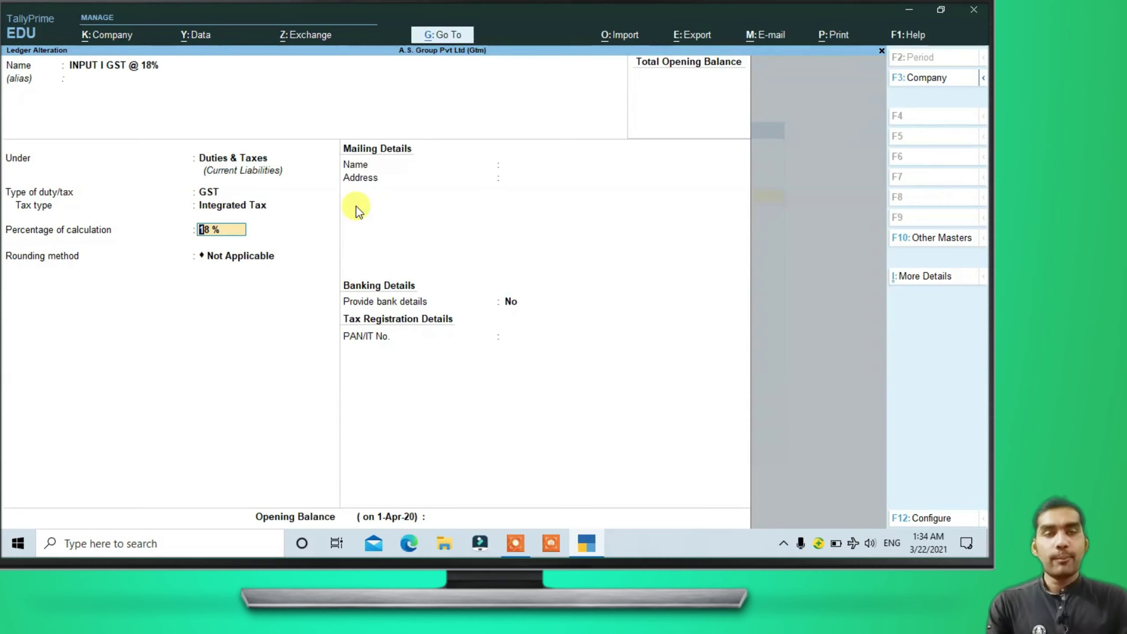
pyautogui.hotkey('ctrl', 'a')
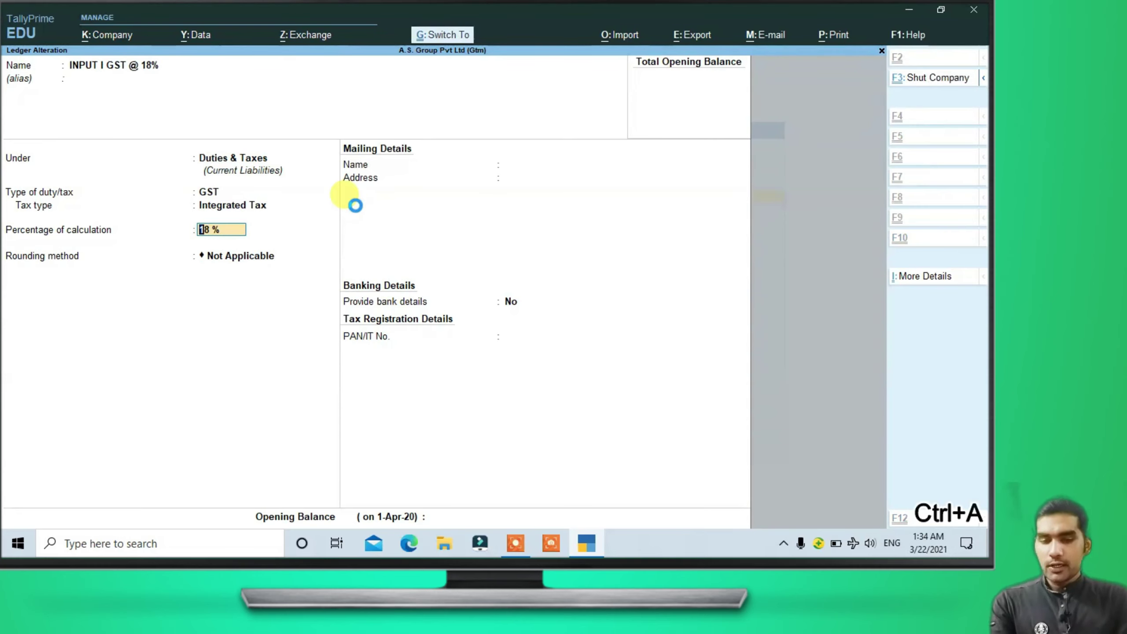
pyautogui.press('Down')
pyautogui.press('Down')
pyautogui.press('Down')
pyautogui.press('Down')
pyautogui.press('Down')
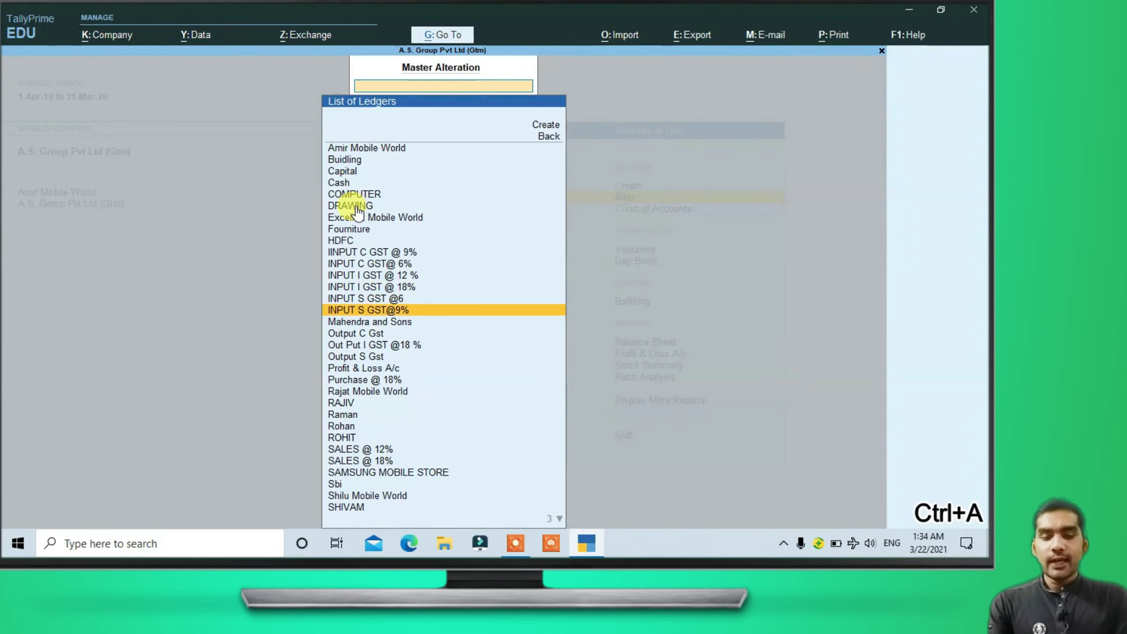
pyautogui.press('Return')
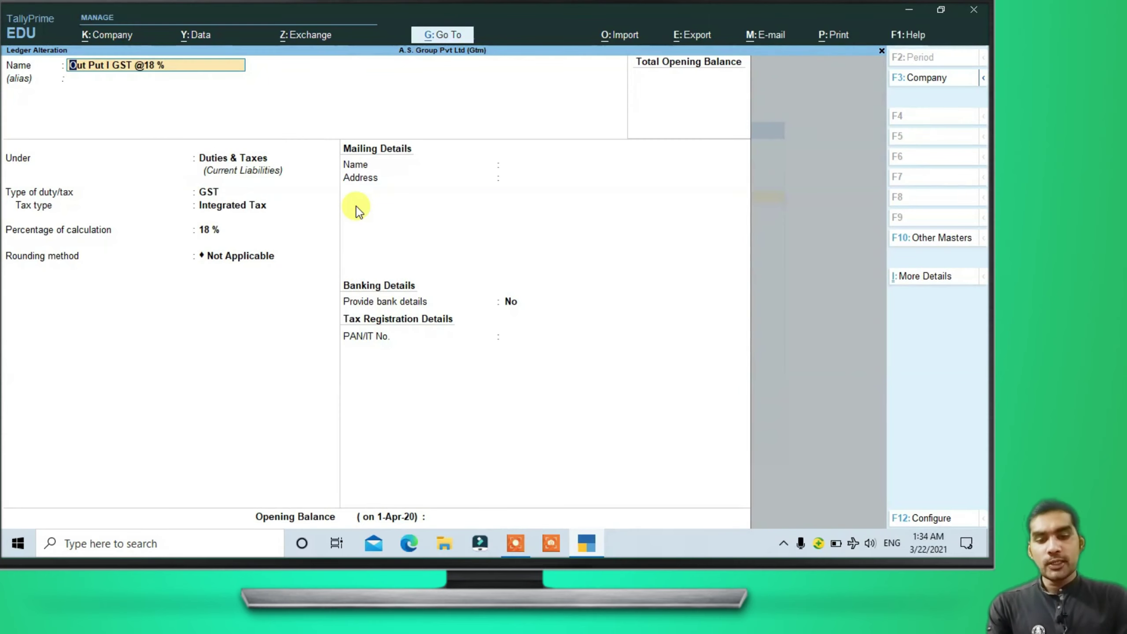
pyautogui.press('Return')
pyautogui.press('Return')
pyautogui.press('Return')
pyautogui.press('Return')
pyautogui.press('Return')
pyautogui.press('Return')
pyautogui.press('Return')
pyautogui.press('Return')
pyautogui.hotkey('ctrl', 'a')
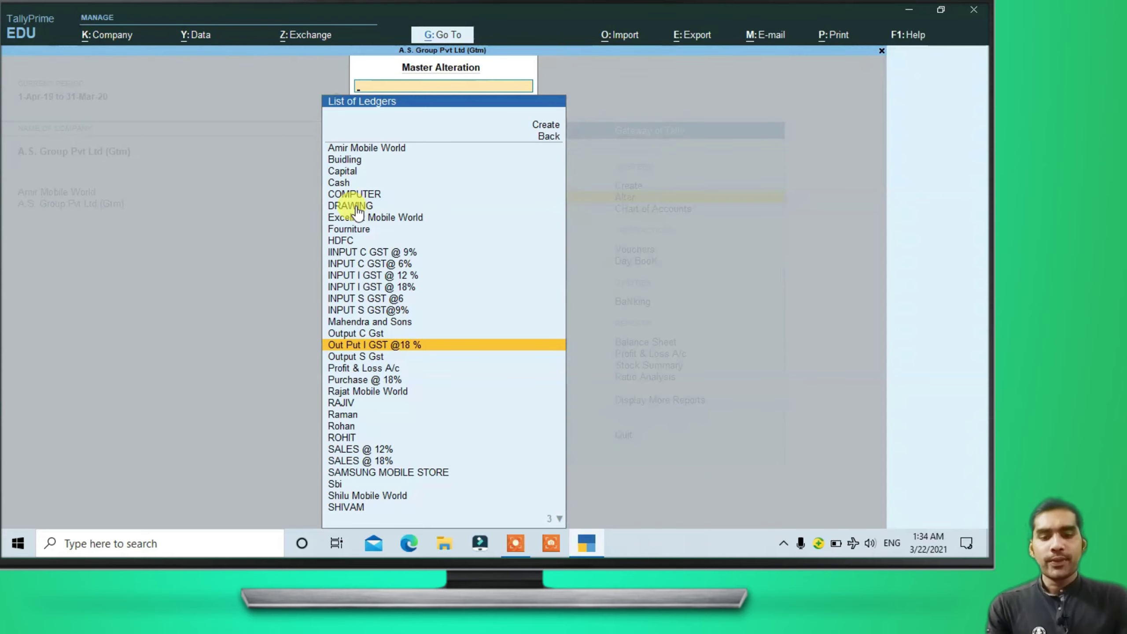
# Step: Return to the Gateway of Tally and open voucher entry for a purchase
pyautogui.press('Escape')
pyautogui.press('Escape')
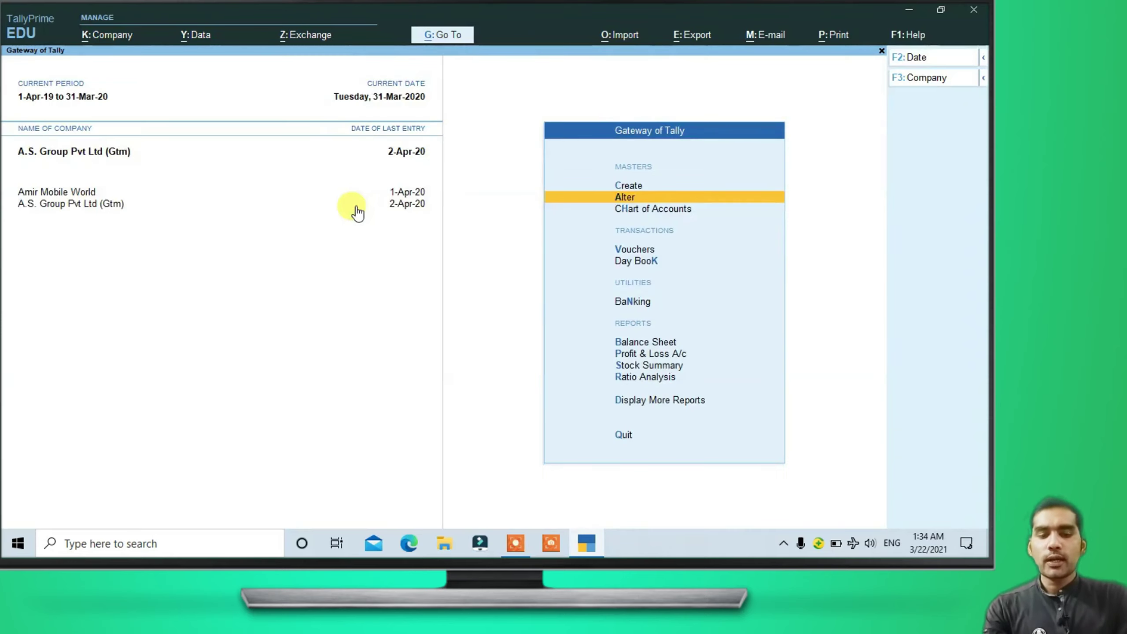
pyautogui.press('Down')
pyautogui.press('Down')
pyautogui.press('Down')
pyautogui.press('Up')
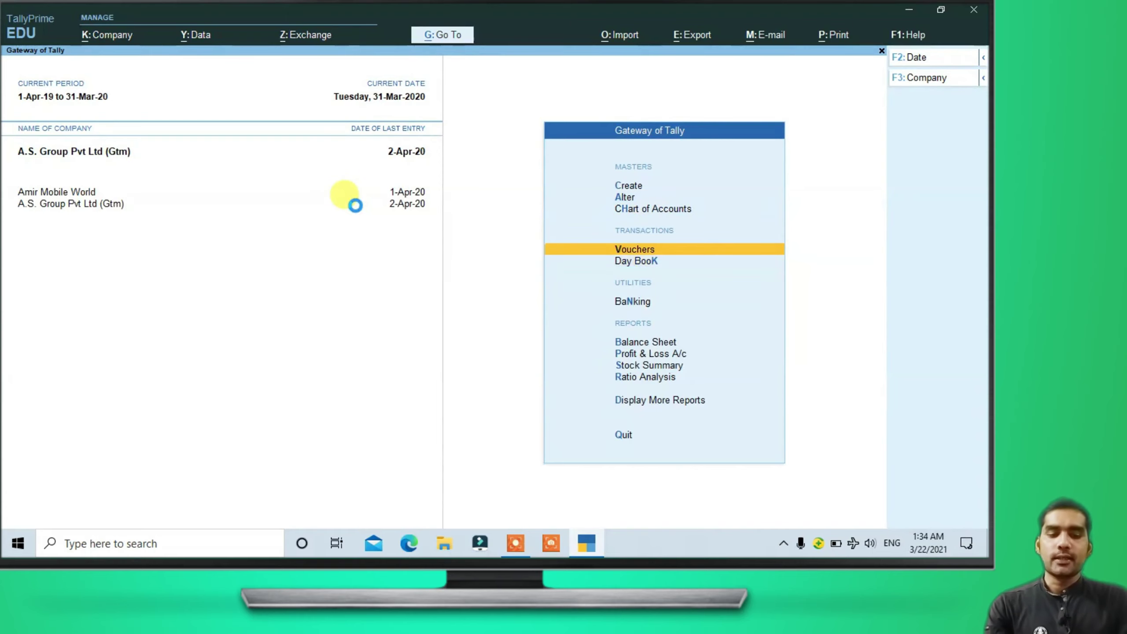
pyautogui.press('Return')
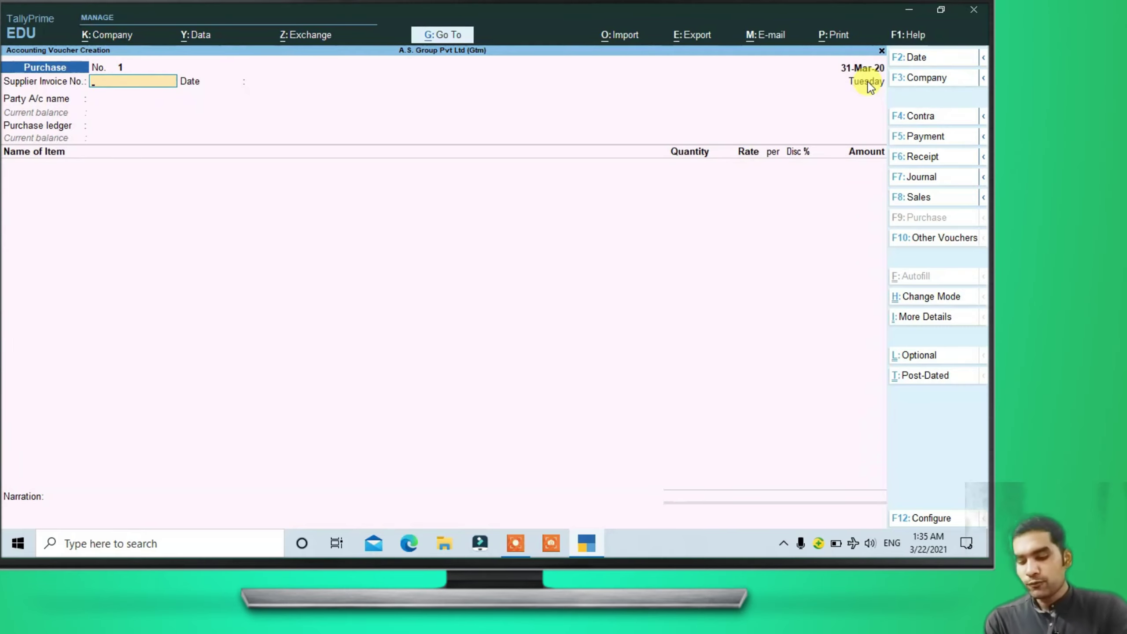
pyautogui.press('F2')
pyautogui.press('Return')
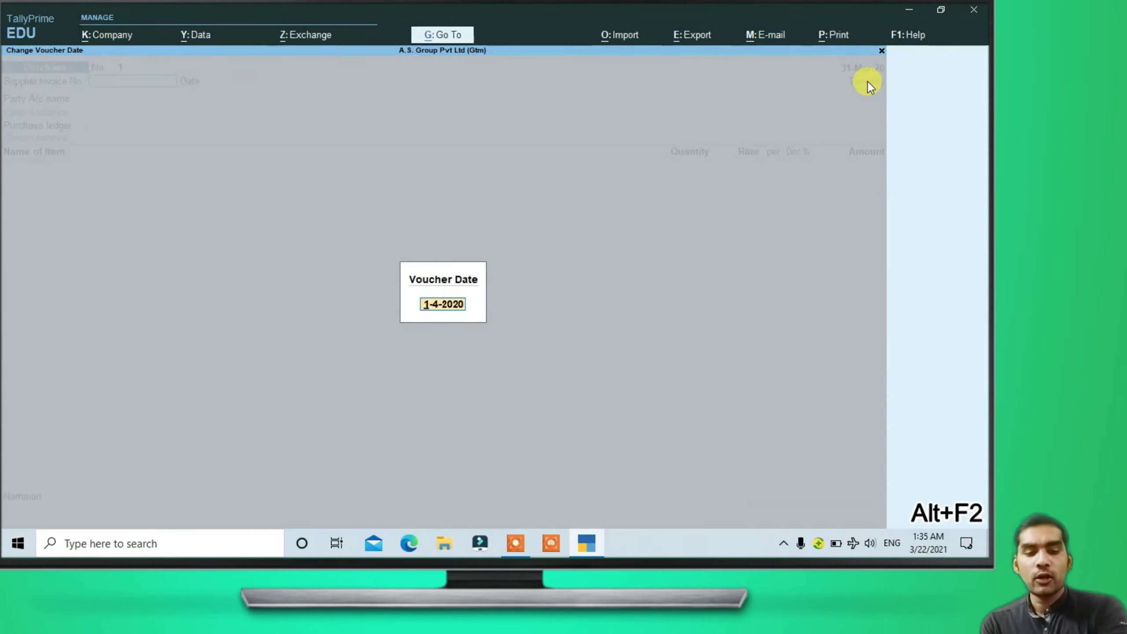
pyautogui.press('Escape')
pyautogui.press('BackSpace')
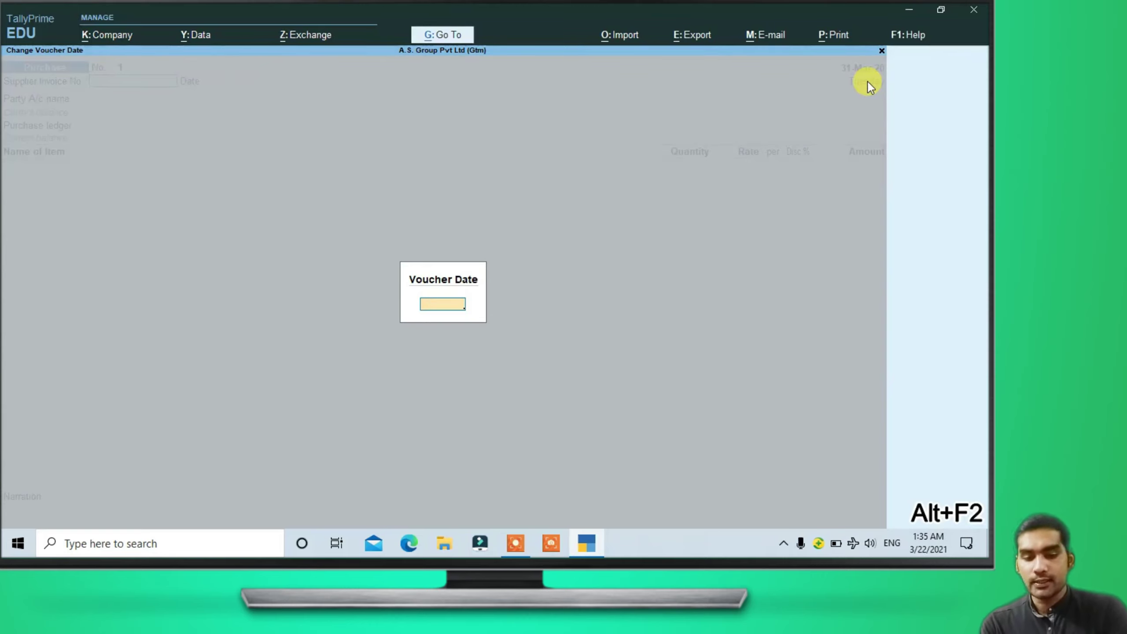
pyautogui.press('Escape')
# Step: Change the accounting period to run from 1-4-2020 to 31-3-2021
pyautogui.hotkey('alt', 'F2')
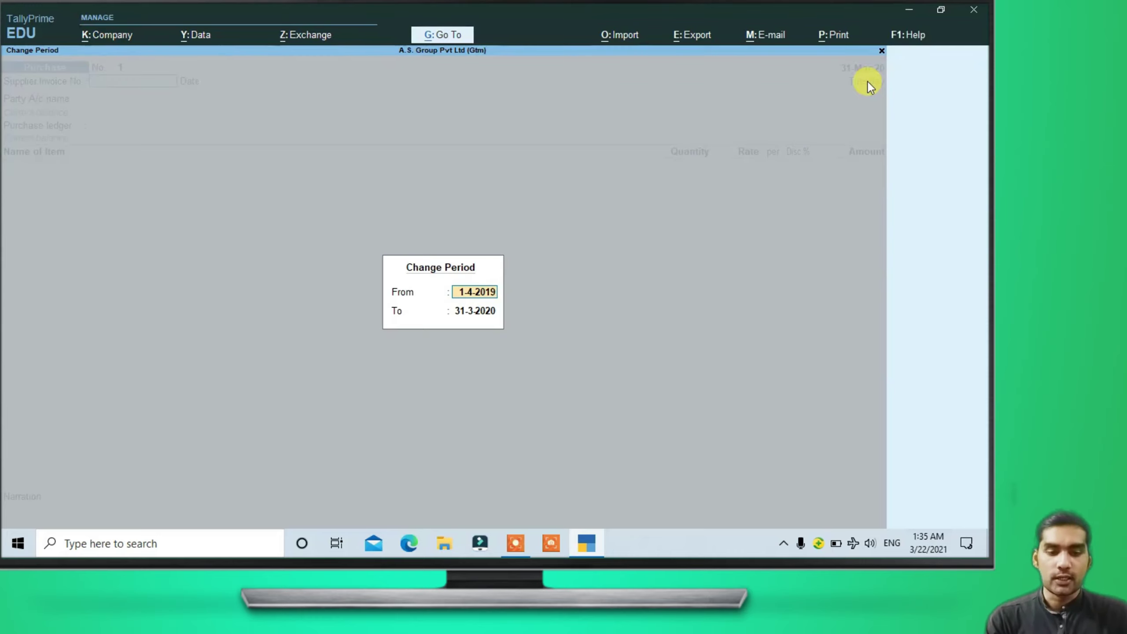
pyautogui.write('20')
pyautogui.press('Return')
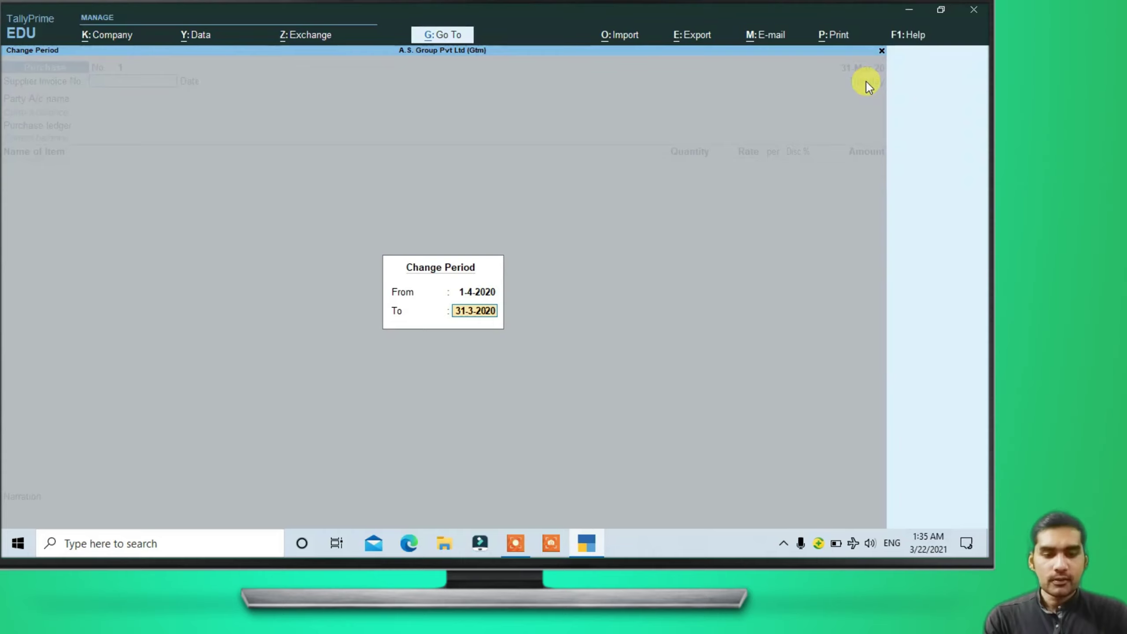
pyautogui.write('1')
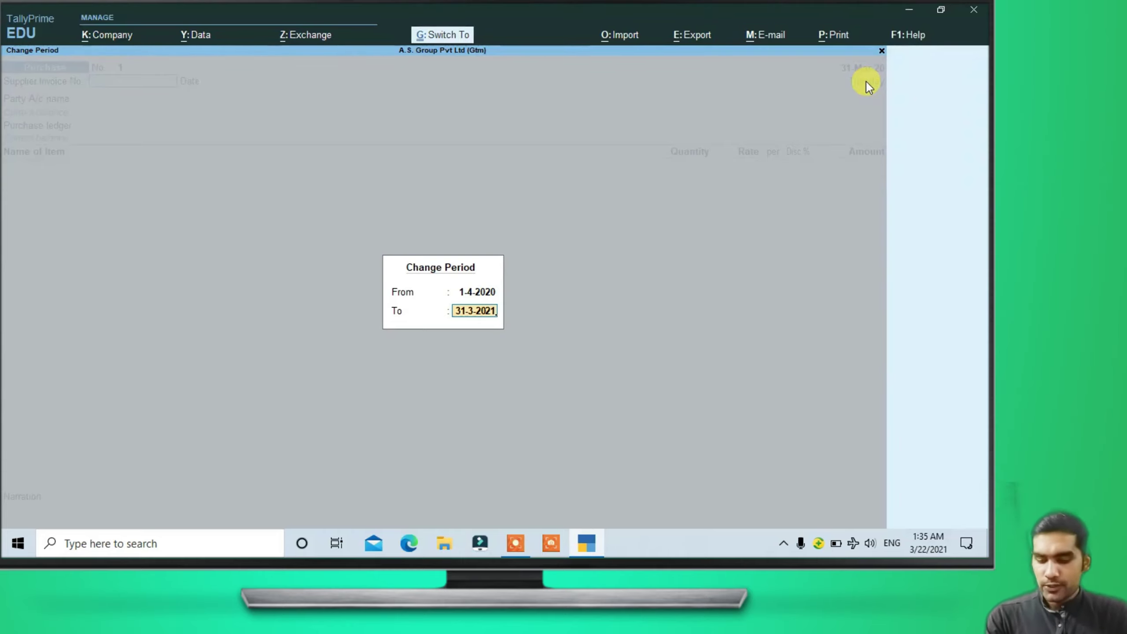
pyautogui.hotkey('ctrl', 'a')
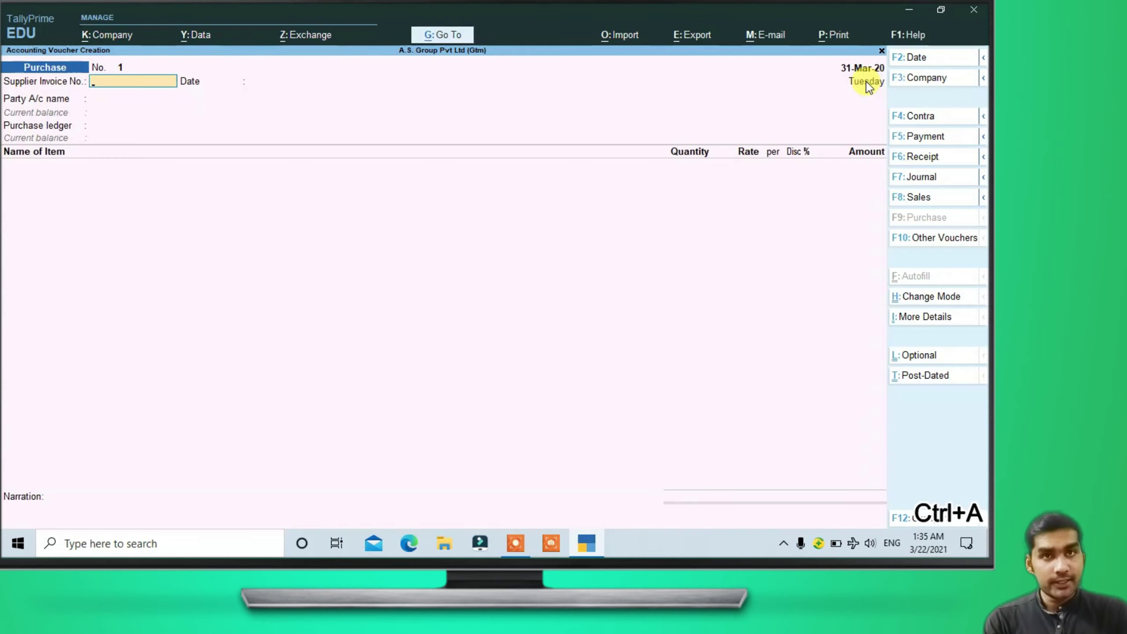
# Step: Date the purchase voucher 1-Apr-20 and enter supplier invoice number 1234 with the same date
pyautogui.press('F2')
pyautogui.press('Return')
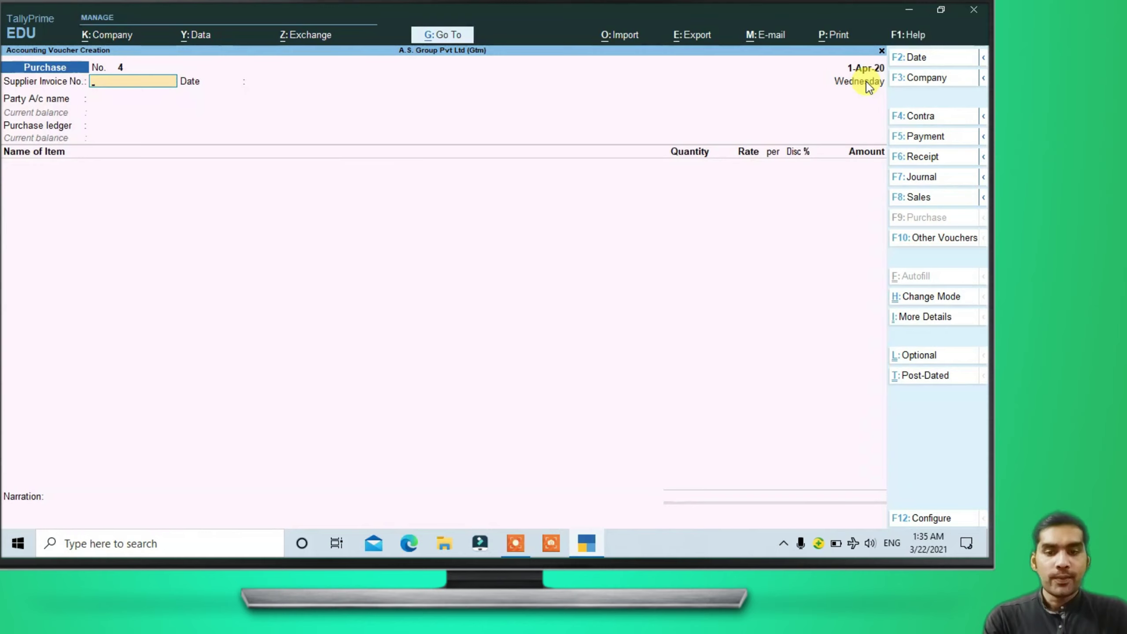
pyautogui.write('1234')
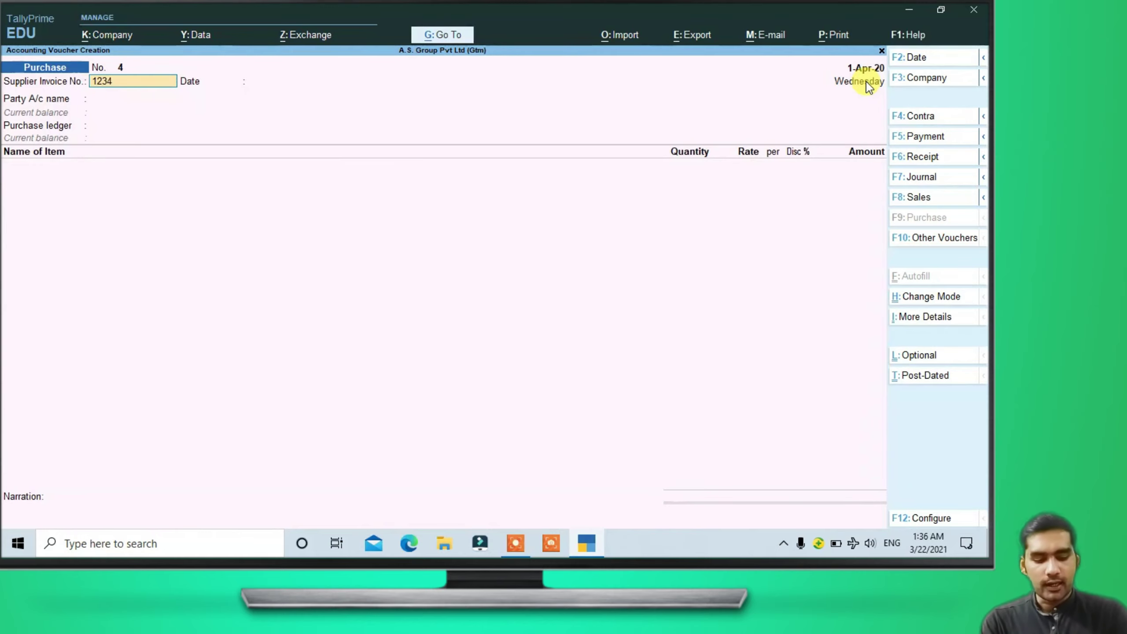
pyautogui.press('Return')
pyautogui.press('Return')
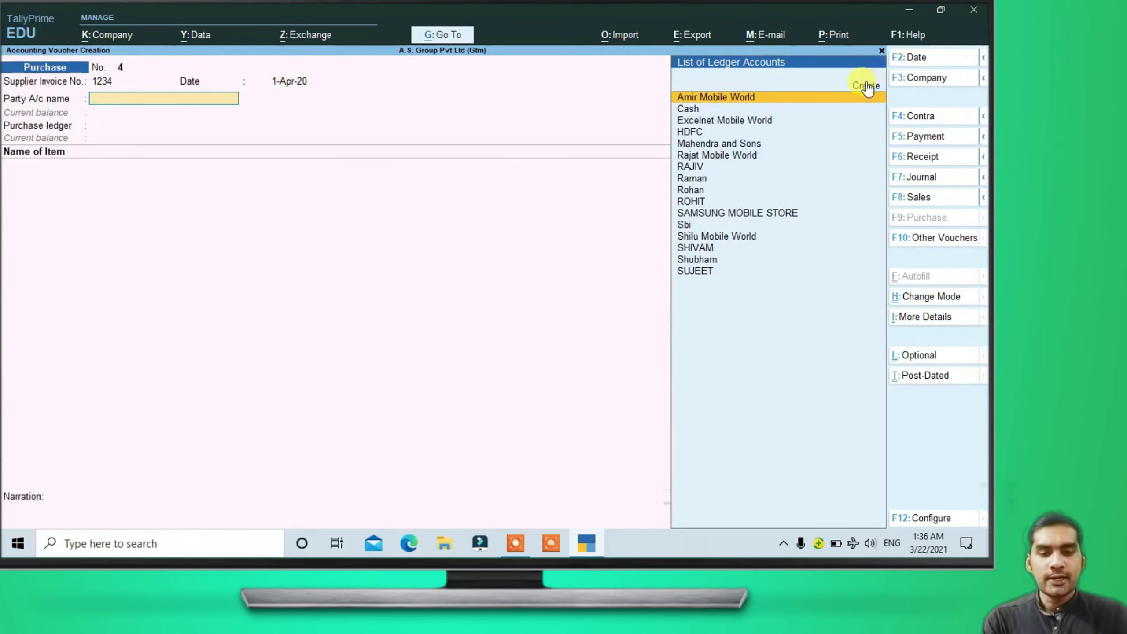
# Step: Choose Rajat Mobile World as the party account of the purchase voucher
pyautogui.press('Down')
pyautogui.press('Down')
pyautogui.press('Down')
pyautogui.press('Down')
pyautogui.press('Down')
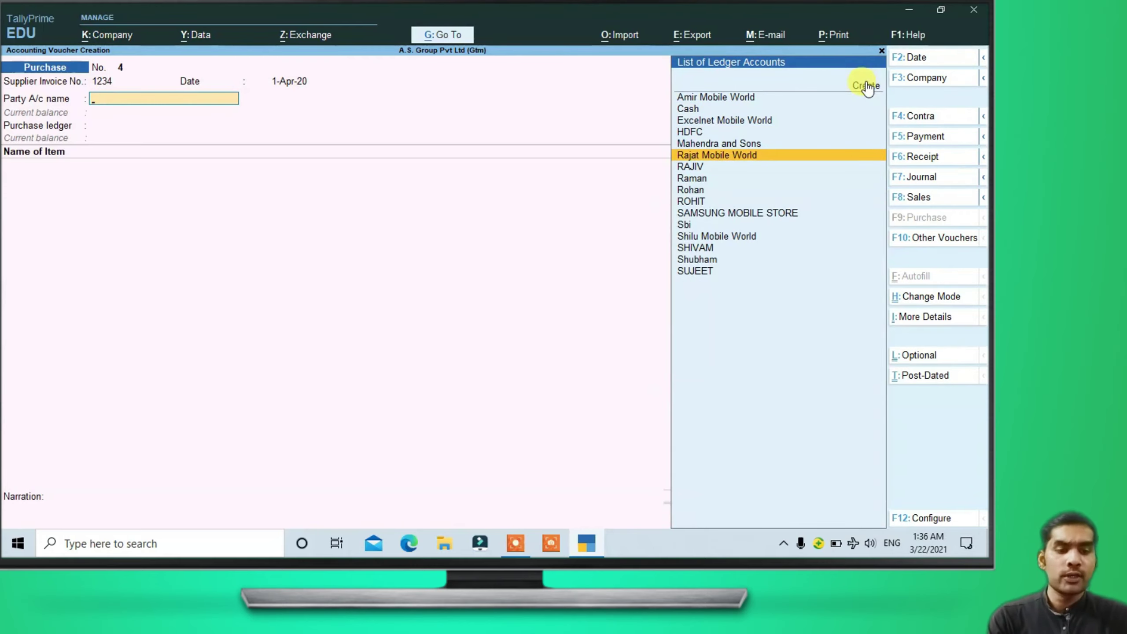
pyautogui.press('Return')
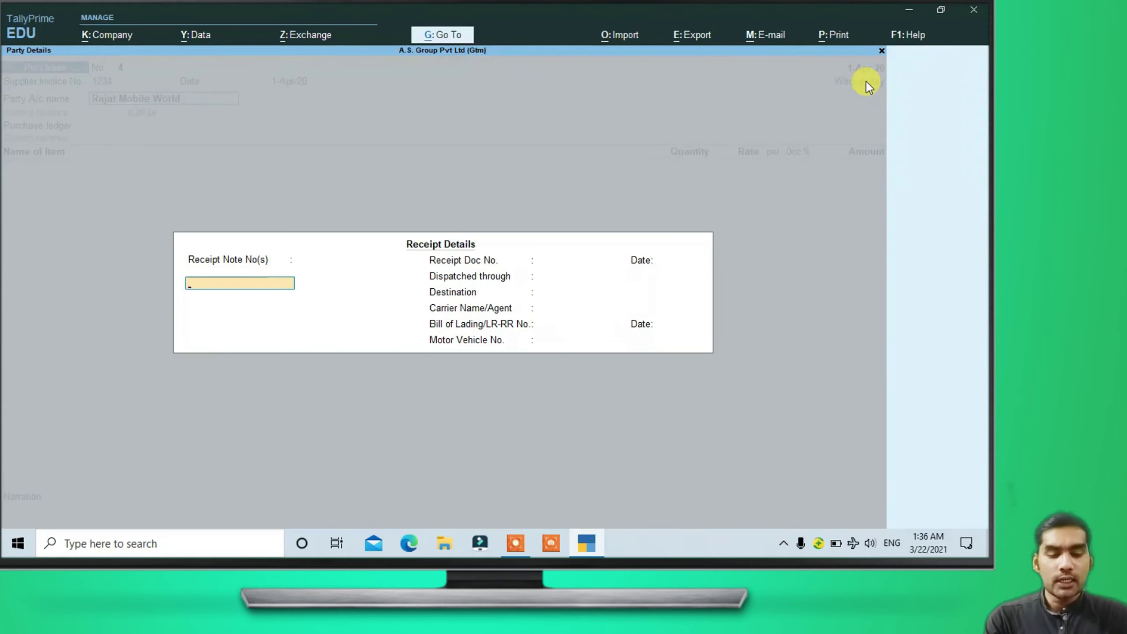
# Step: Leave the receipt details blank and accept the supplier's party details for the purchase voucher
pyautogui.press('Return')
pyautogui.press('Return')
pyautogui.press('Return')
pyautogui.press('Return')
pyautogui.press('Return')
pyautogui.press('Return')
pyautogui.press('Return')
pyautogui.press('Return')
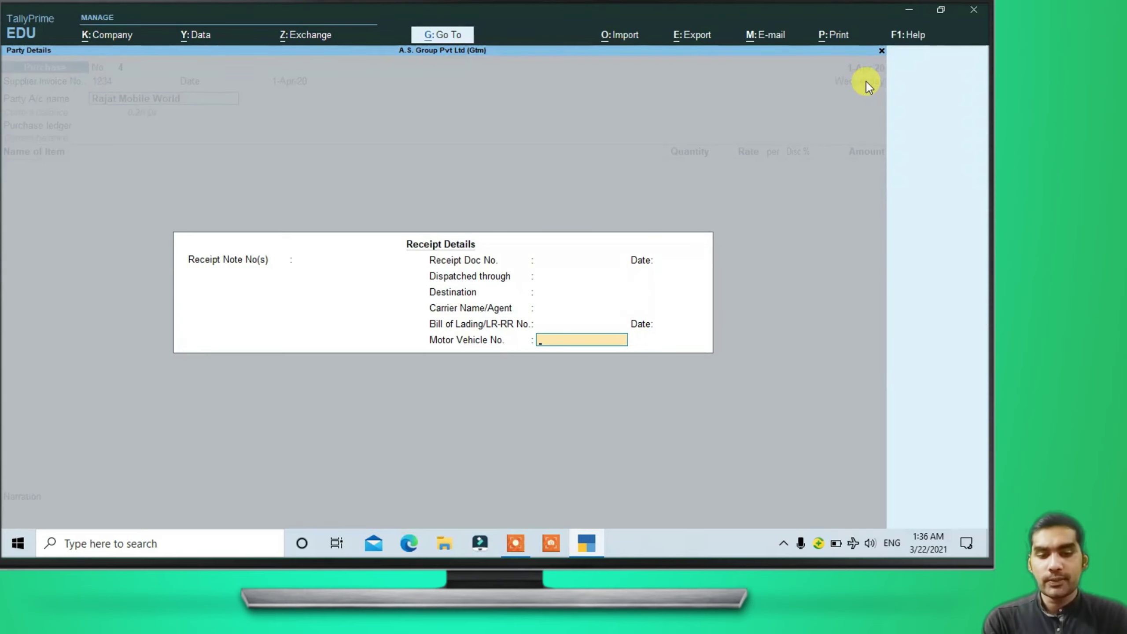
pyautogui.press('Return')
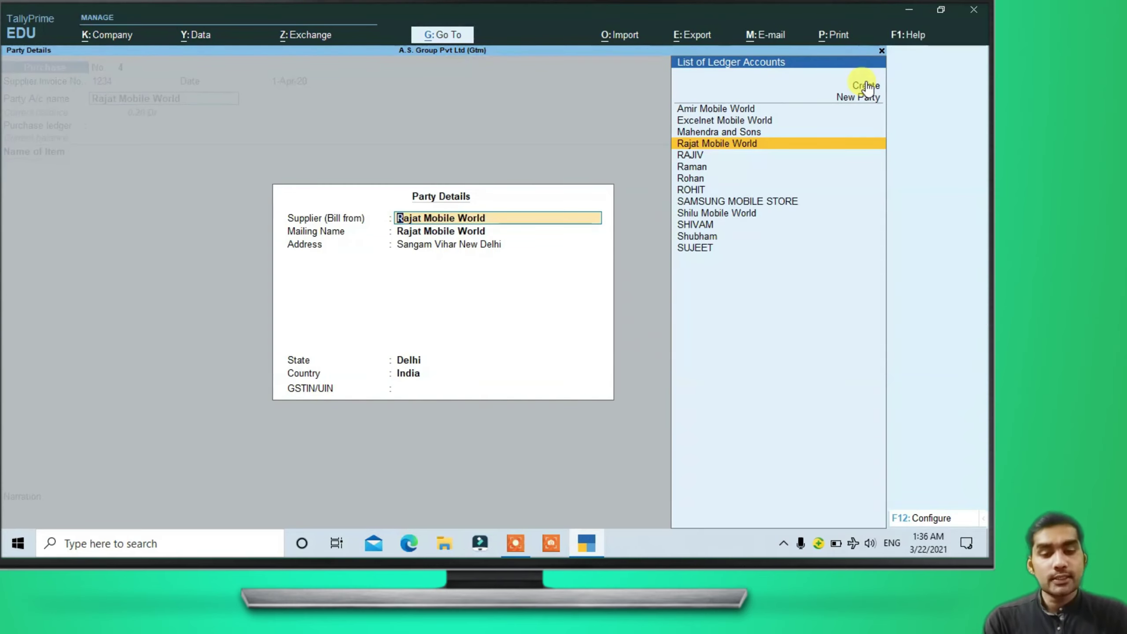
pyautogui.press('Return')
pyautogui.press('Return')
pyautogui.press('Return')
pyautogui.press('Return')
pyautogui.press('Return')
pyautogui.press('Return')
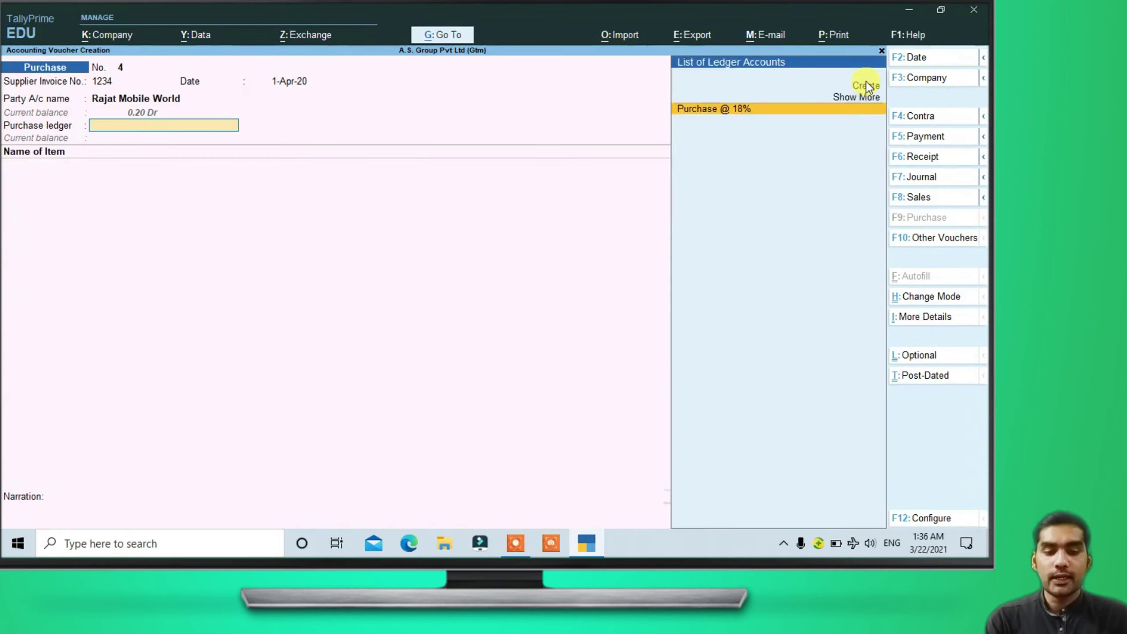
# Step: Choose Purchase @ 18% as the purchase ledger of the voucher
pyautogui.press('Return')
pyautogui.press('BackSpace')
pyautogui.press('Return')
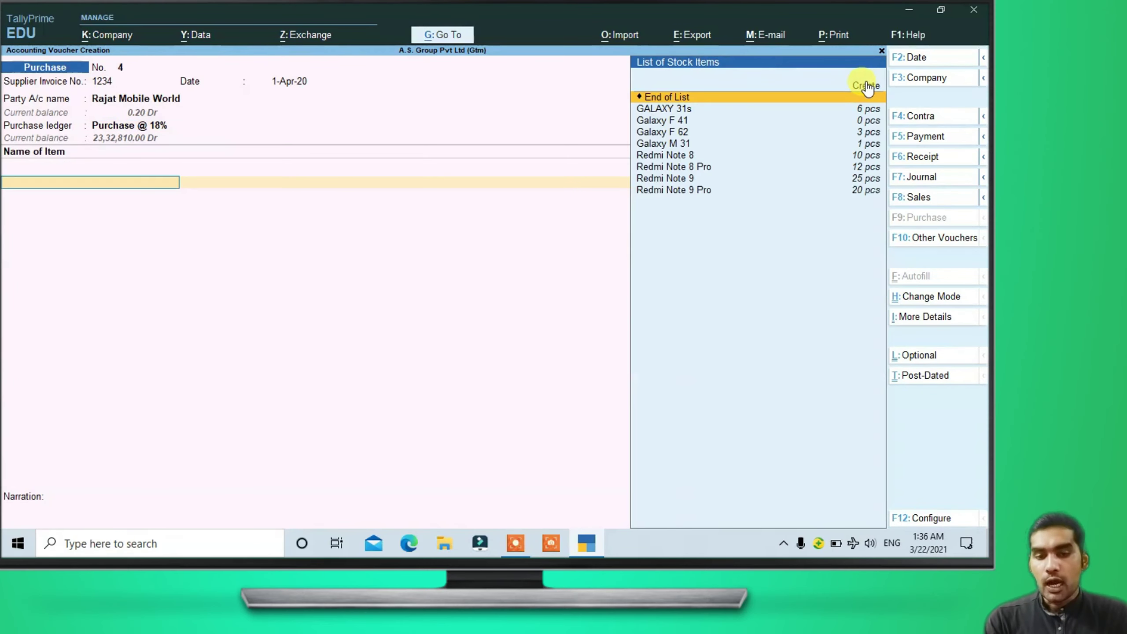
# Step: Add 10 pcs of Redmi Note 8 at a rate of 12,300.00 per piece and end the item list
pyautogui.write('R')
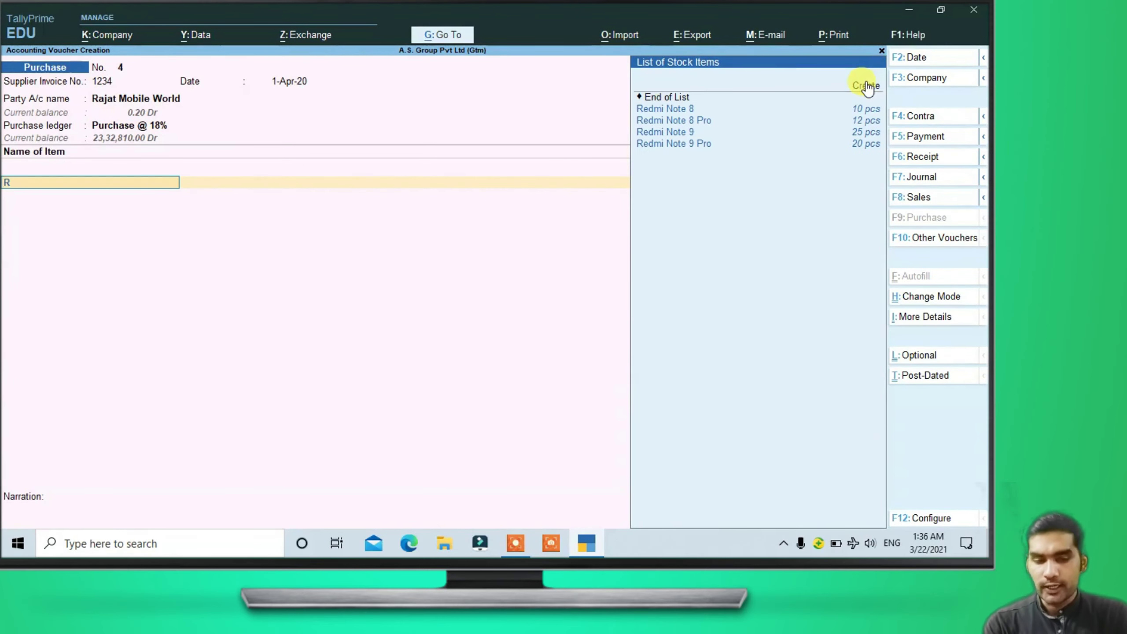
pyautogui.press('Return')
pyautogui.write('10')
pyautogui.press('Return')
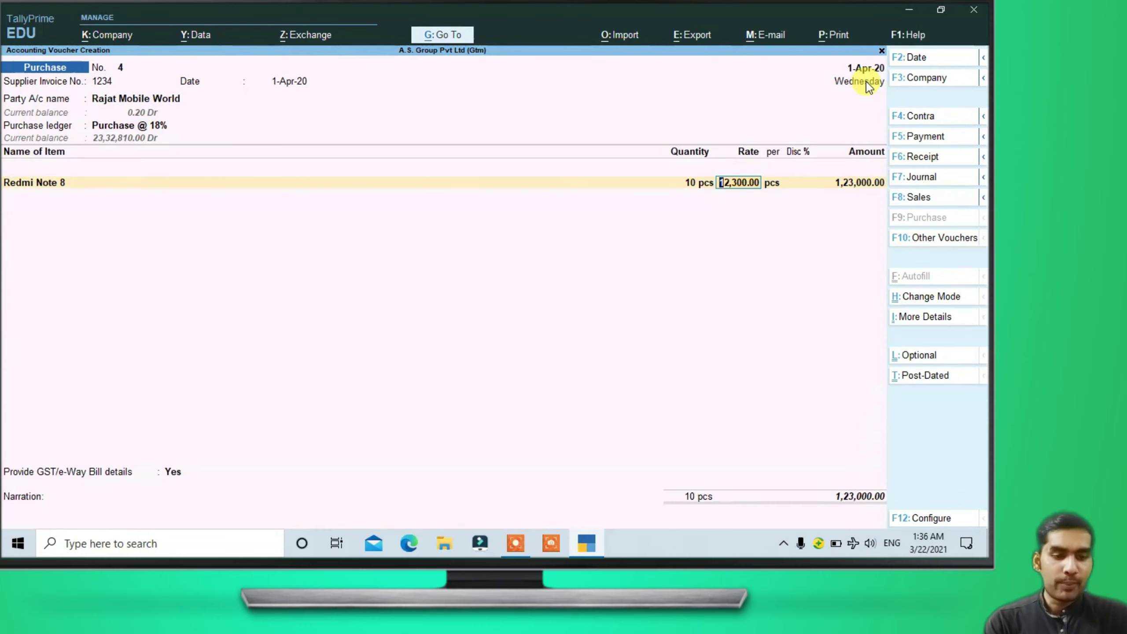
pyautogui.press('Return')
pyautogui.press('Return')
pyautogui.press('Return')
pyautogui.press('Return')
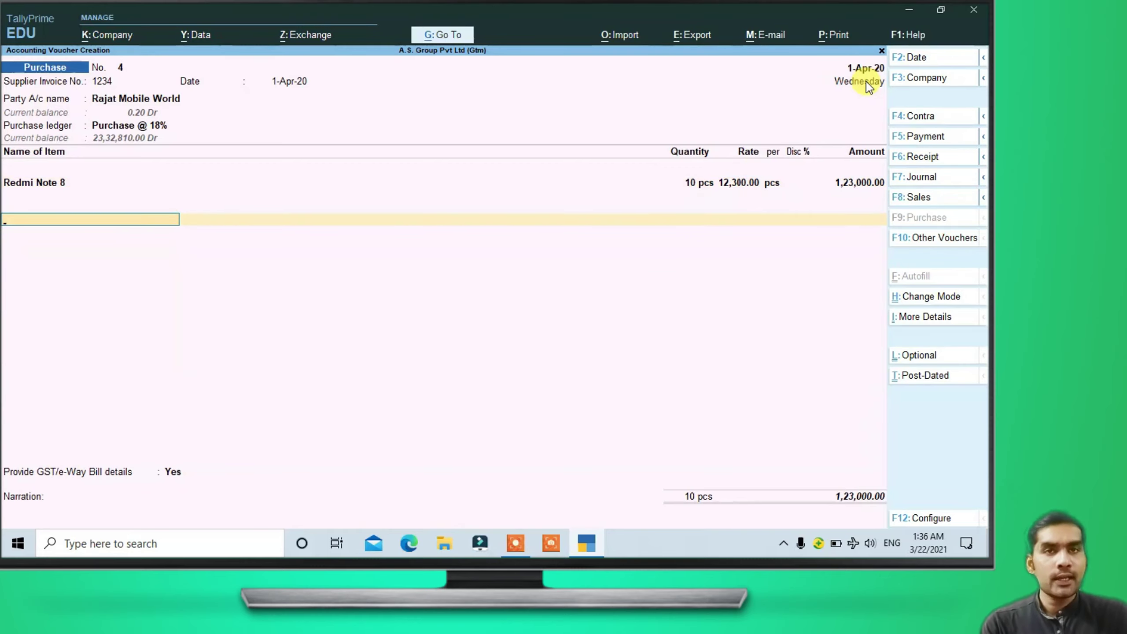
pyautogui.press('Return')
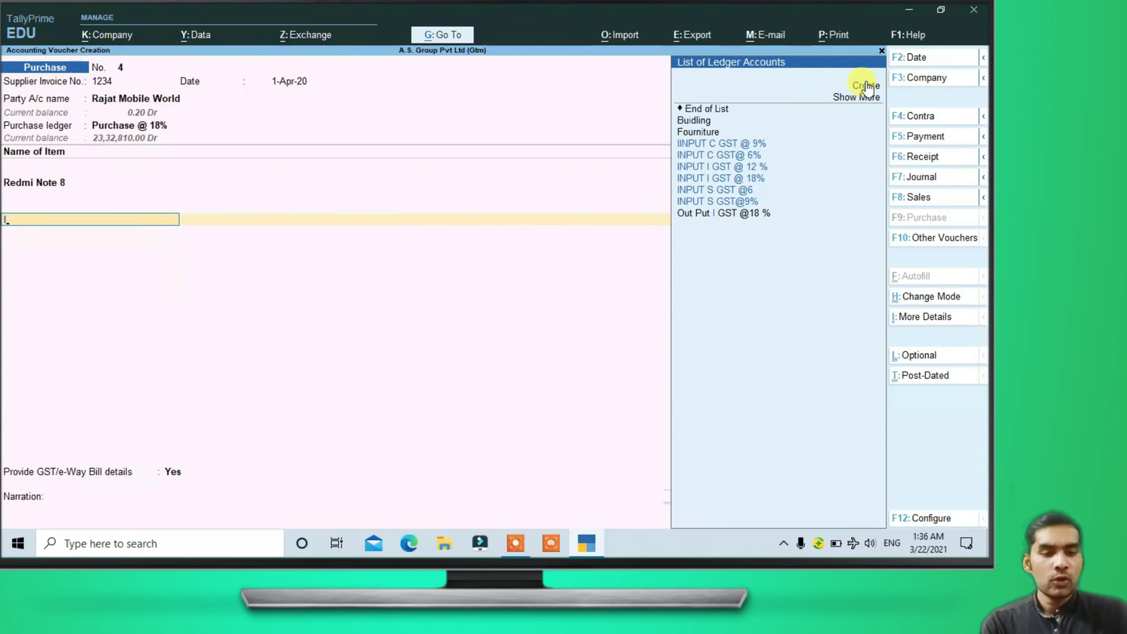
# Step: Add the INPUT I GST @ 18% ledger to the purchase voucher below the Redmi Note 8 item
pyautogui.press('Down')
pyautogui.press('Down')
pyautogui.press('Down')
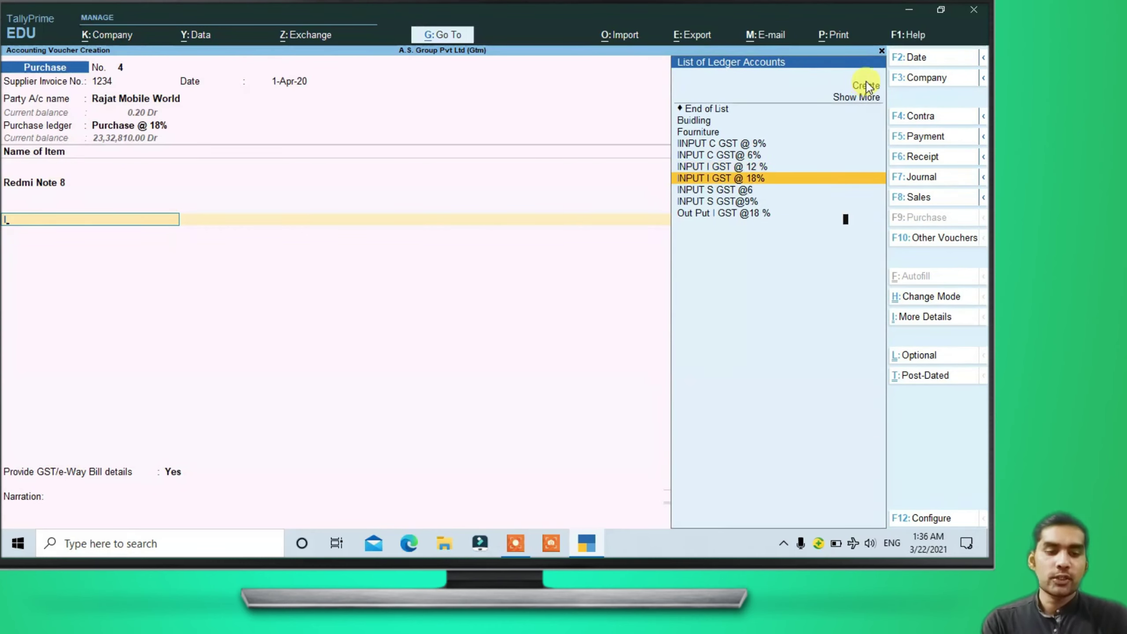
pyautogui.press('Return')
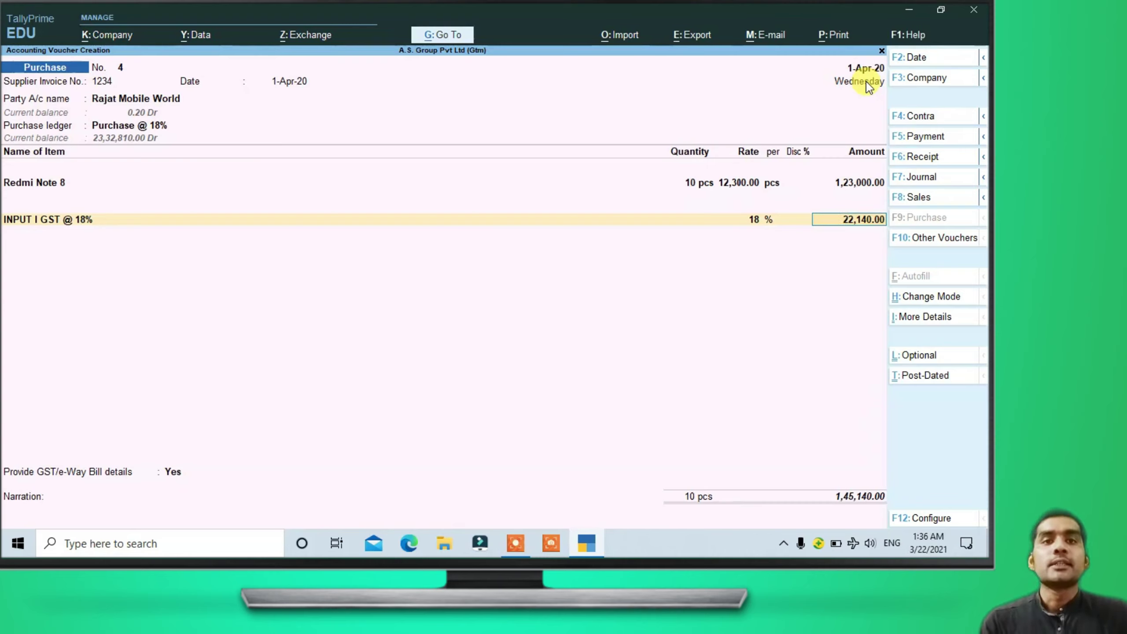
# Step: Switch the unfinished purchase entry to a Sales voucher and discard it without saving
pyautogui.press('BackSpace')
pyautogui.press('Escape')
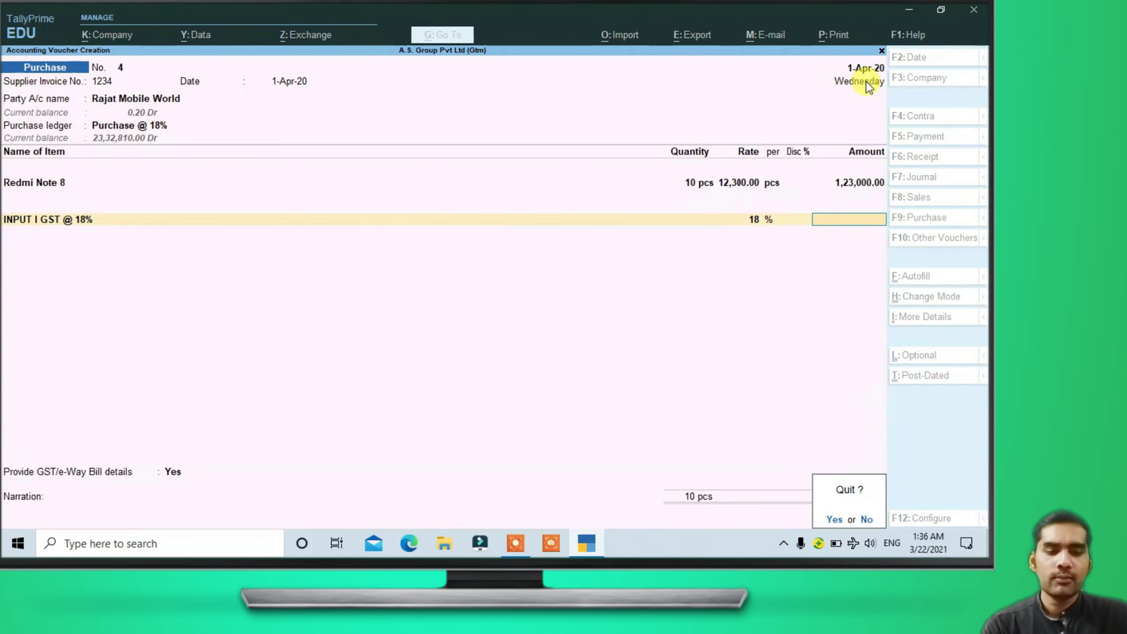
pyautogui.press('n')
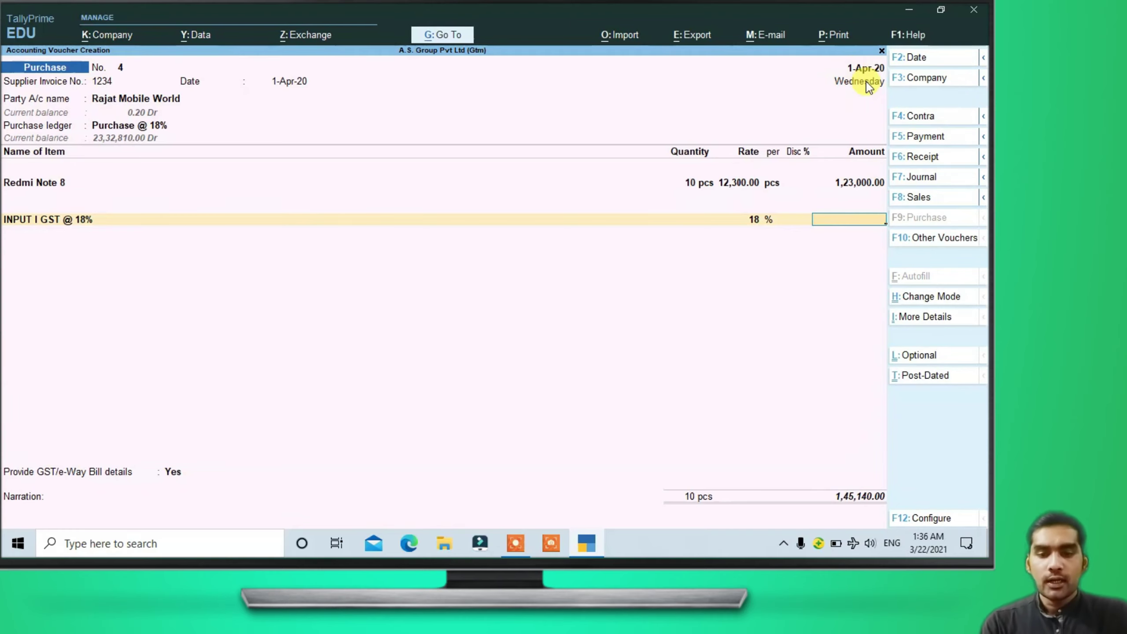
pyautogui.press('F8')
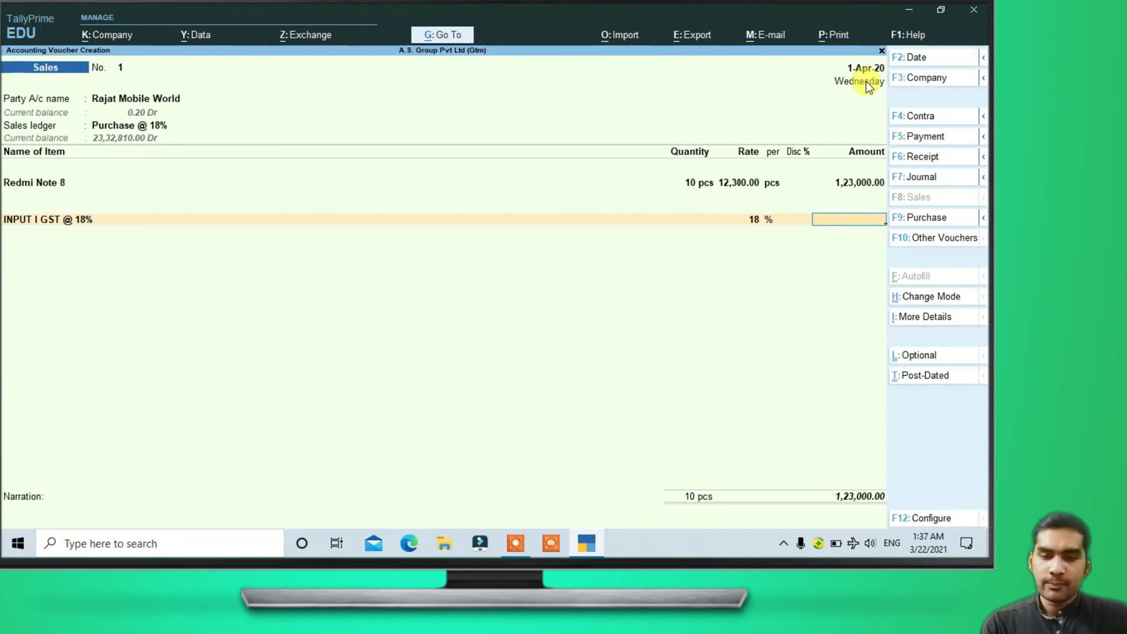
pyautogui.press('Return')
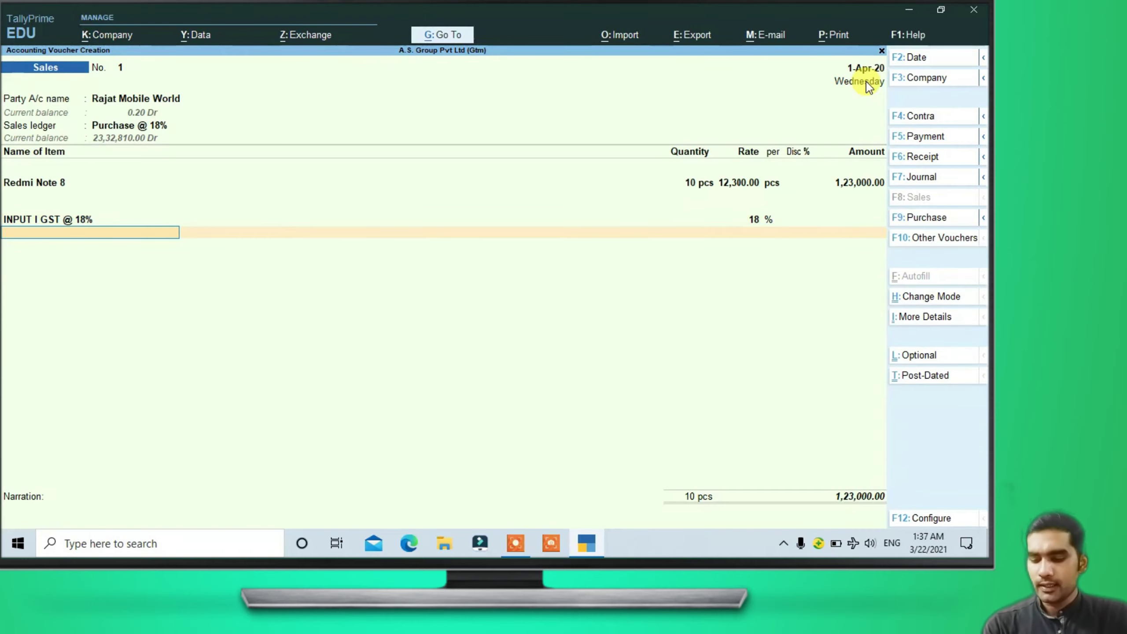
pyautogui.press('Escape')
pyautogui.press('y')
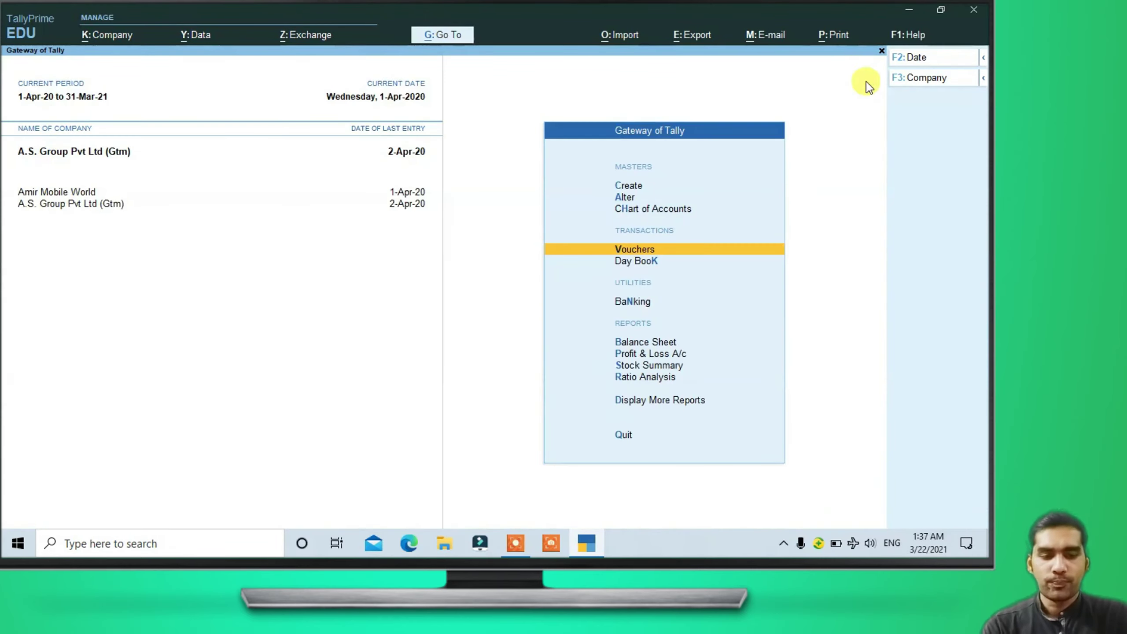
# Step: Start a new sales voucher and choose Mahendra and Sons as its party account
pyautogui.press('Return')
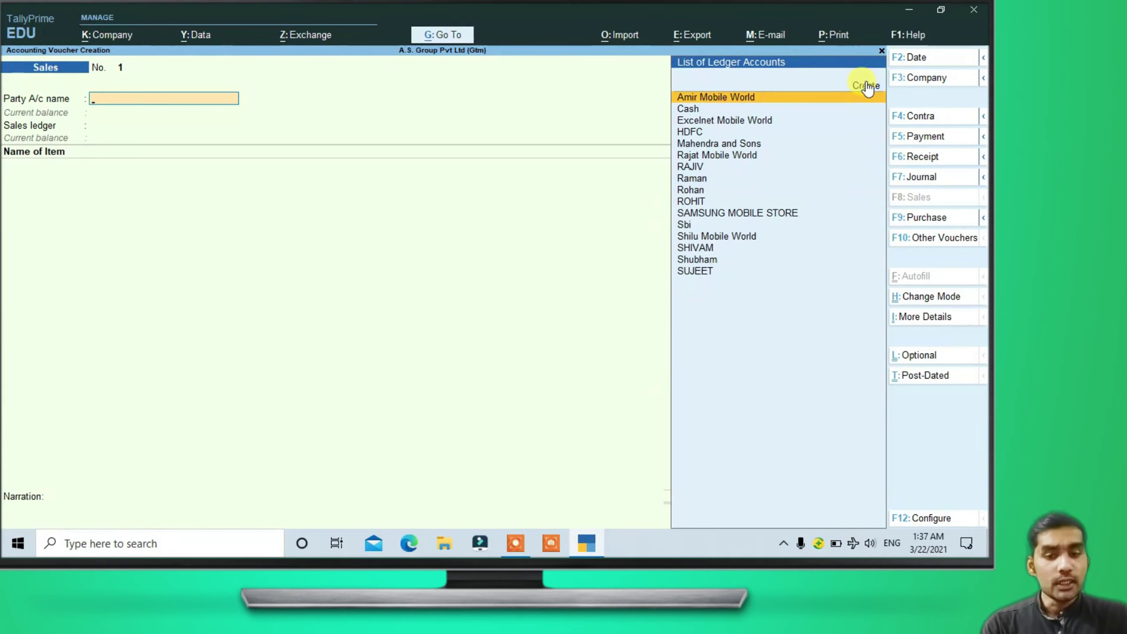
pyautogui.press('Down')
pyautogui.press('Down')
pyautogui.press('Down')
pyautogui.press('Down')
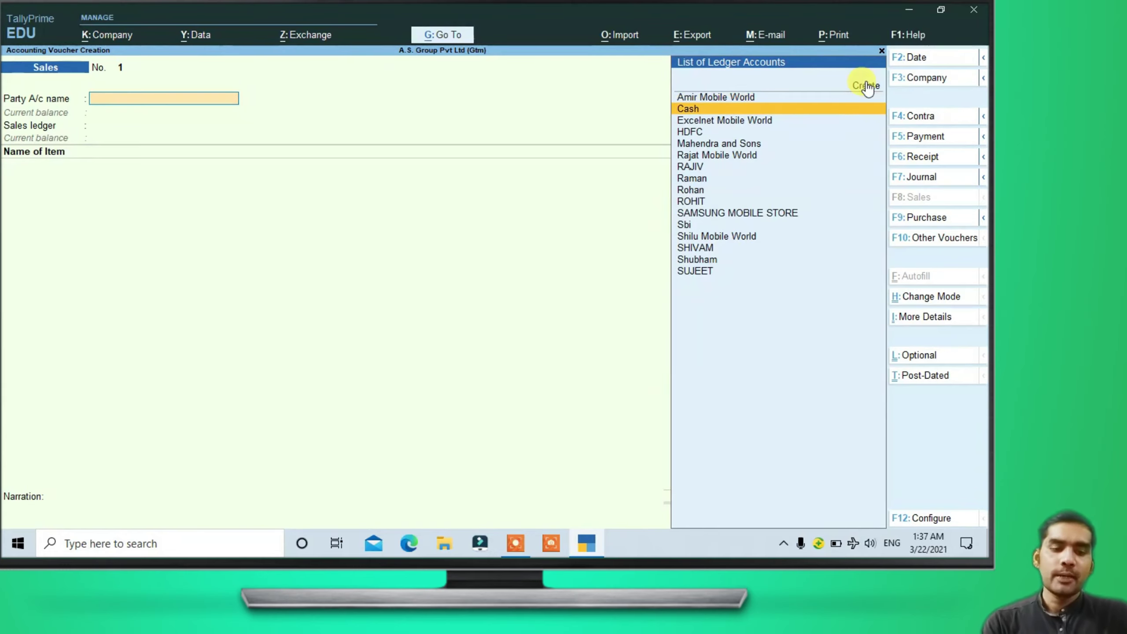
pyautogui.press('Return')
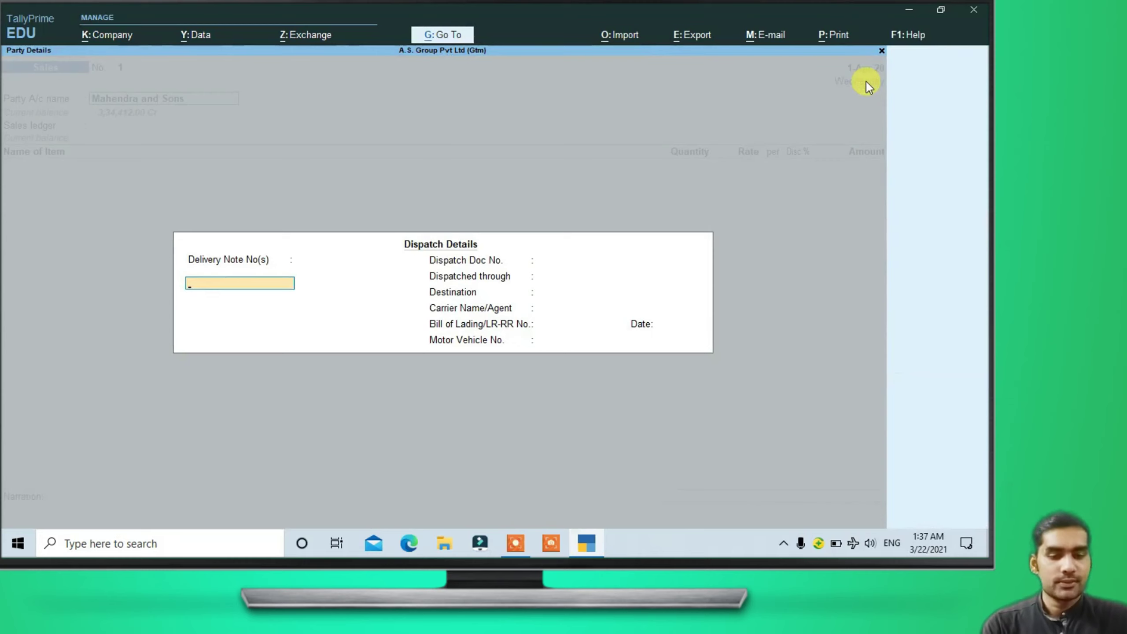
# Step: Leave all dispatch details of the sales voucher blank and continue to the party details
pyautogui.press('Return')
pyautogui.press('Return')
pyautogui.press('Return')
pyautogui.press('Return')
pyautogui.press('Return')
pyautogui.press('Return')
pyautogui.press('Return')
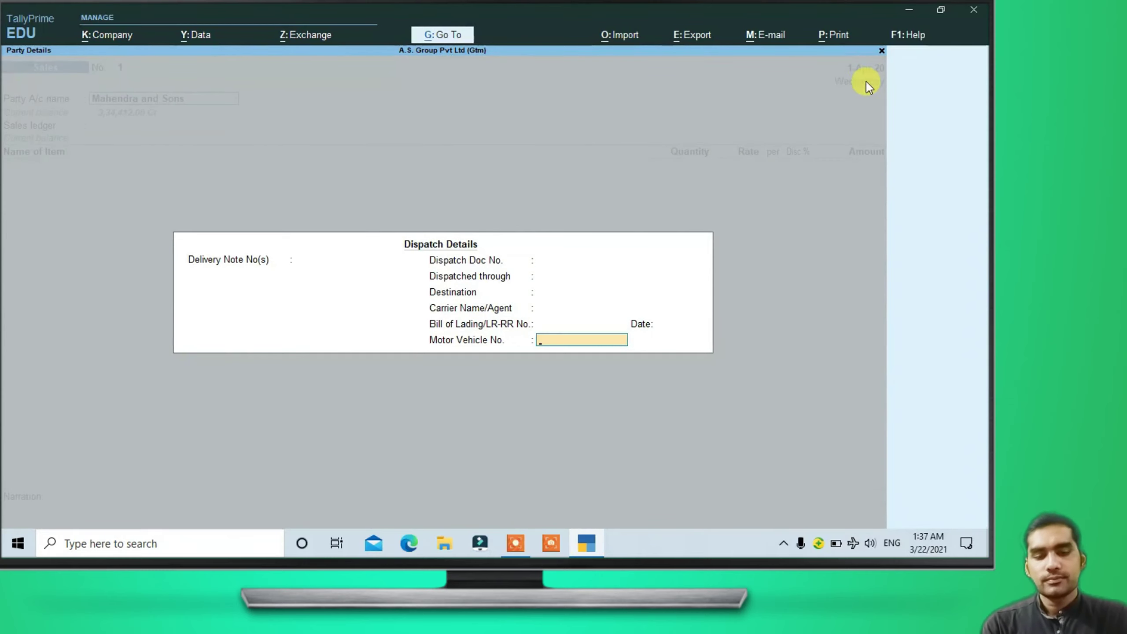
pyautogui.press('Return')
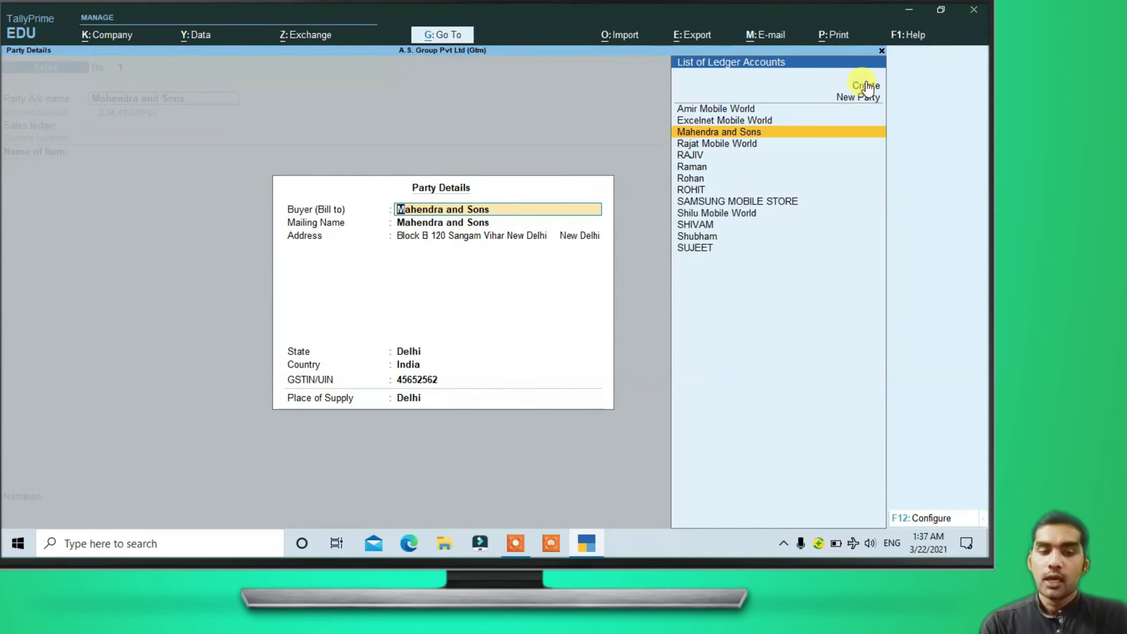
# Step: Accept the buyer's party details with Delhi as place of supply and choose SALES @ 18% as the sales ledger
pyautogui.press('Return')
pyautogui.press('Return')
pyautogui.press('Return')
pyautogui.press('Return')
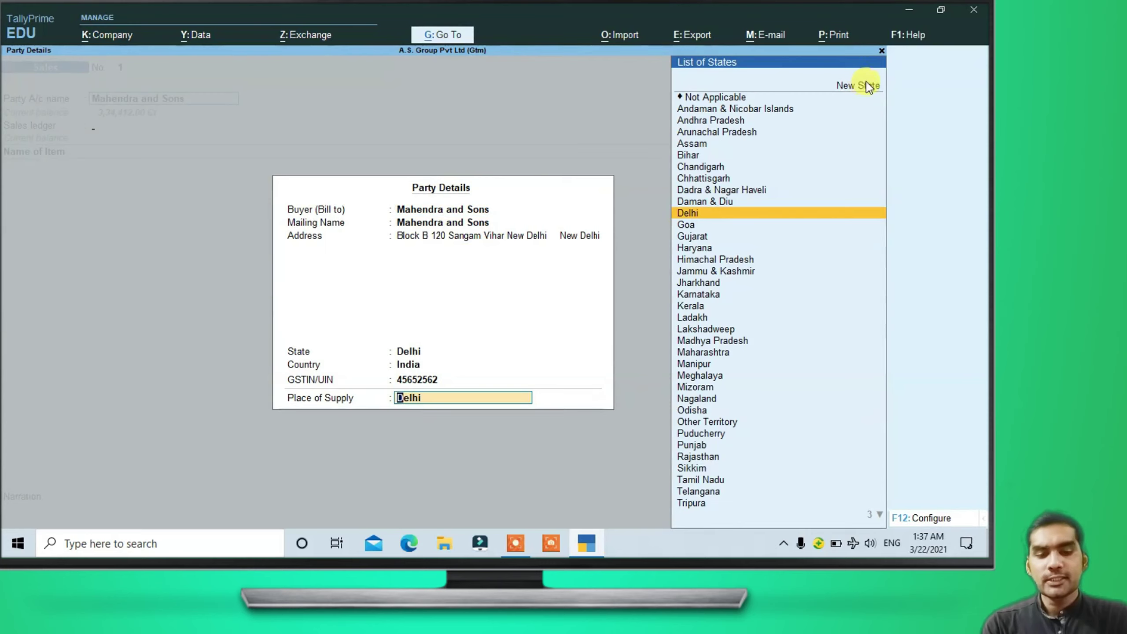
pyautogui.press('Return')
pyautogui.press('Down')
pyautogui.press('Return')
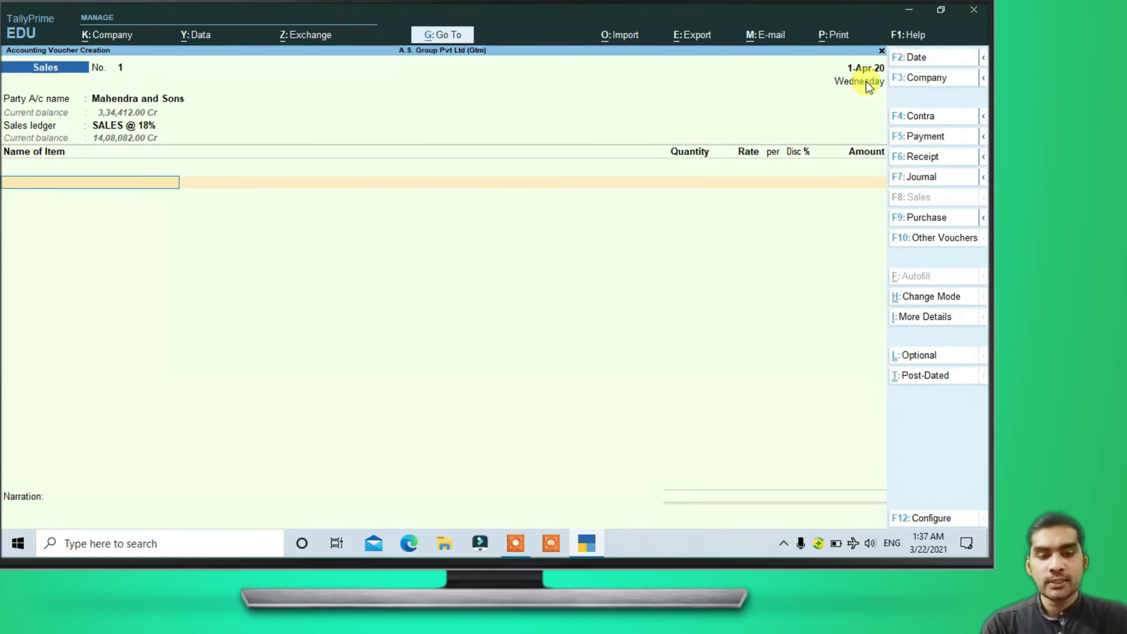
# Step: Add 10 pcs of Redmi Note 8 Pro to the sales voucher at a rate of 1,85,000.00 per piece
pyautogui.write('R')
pyautogui.press('Down')
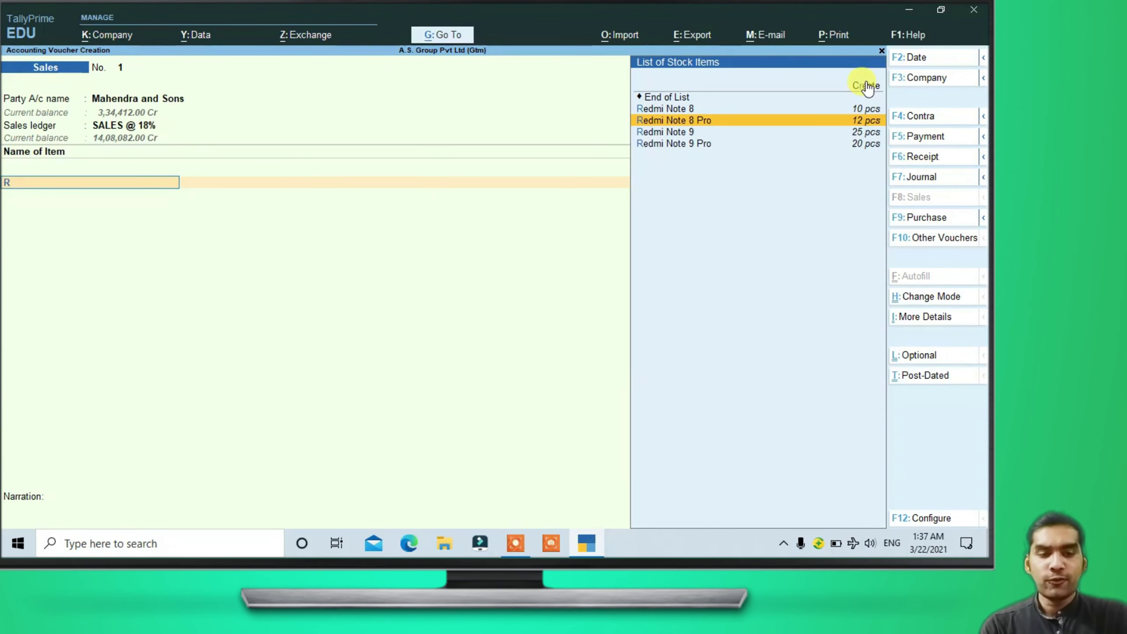
pyautogui.press('Return')
pyautogui.write('10')
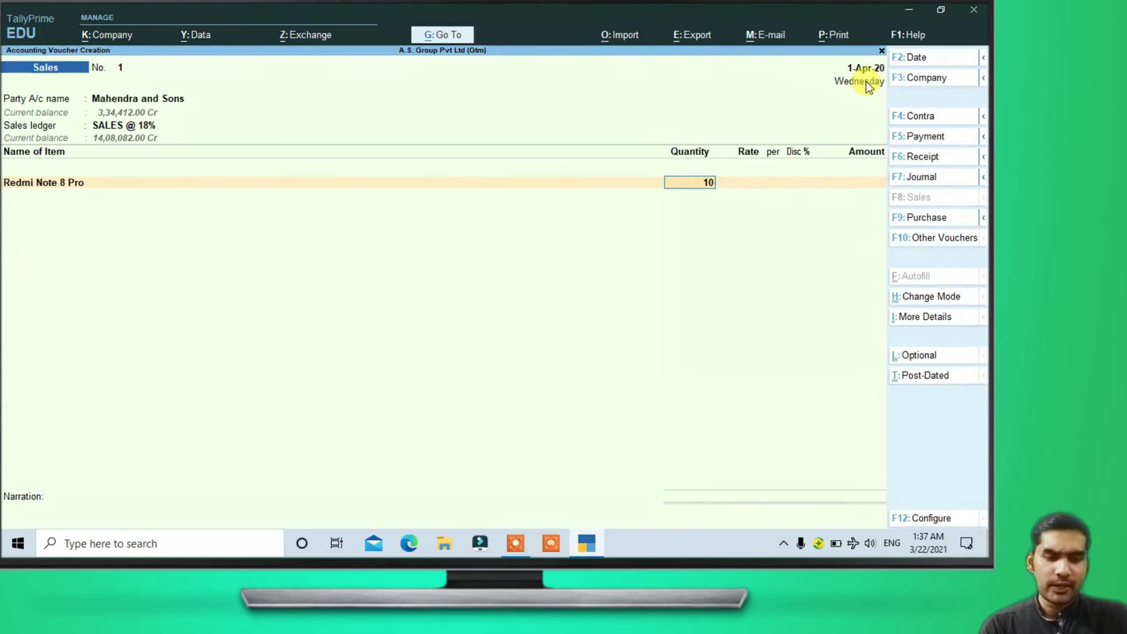
pyautogui.press('Return')
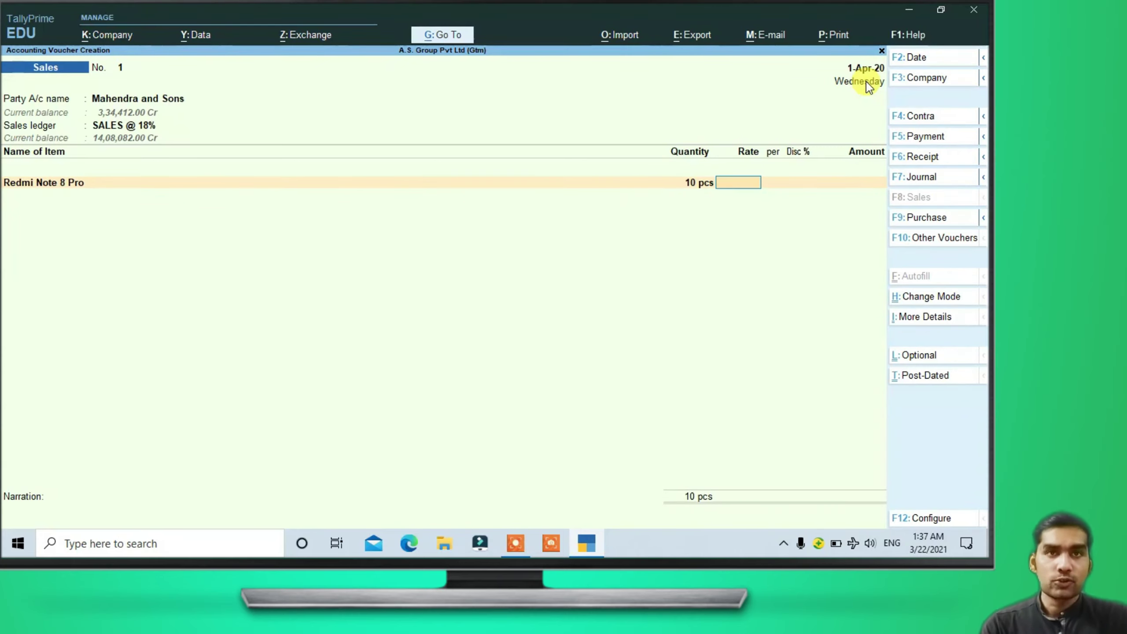
pyautogui.write('185000')
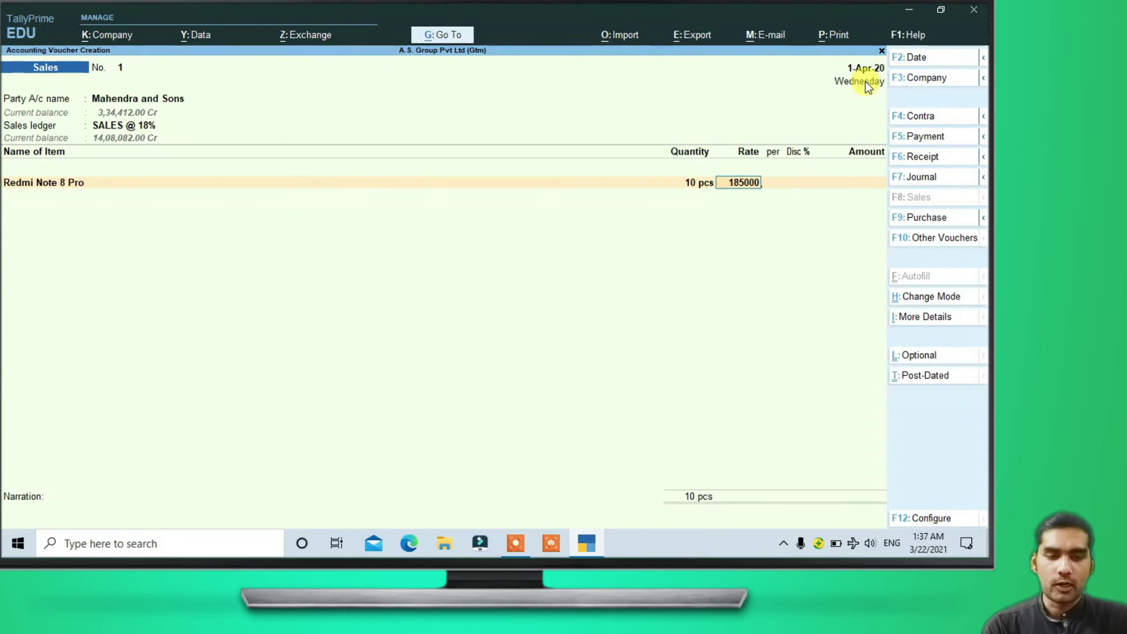
pyautogui.press('Return')
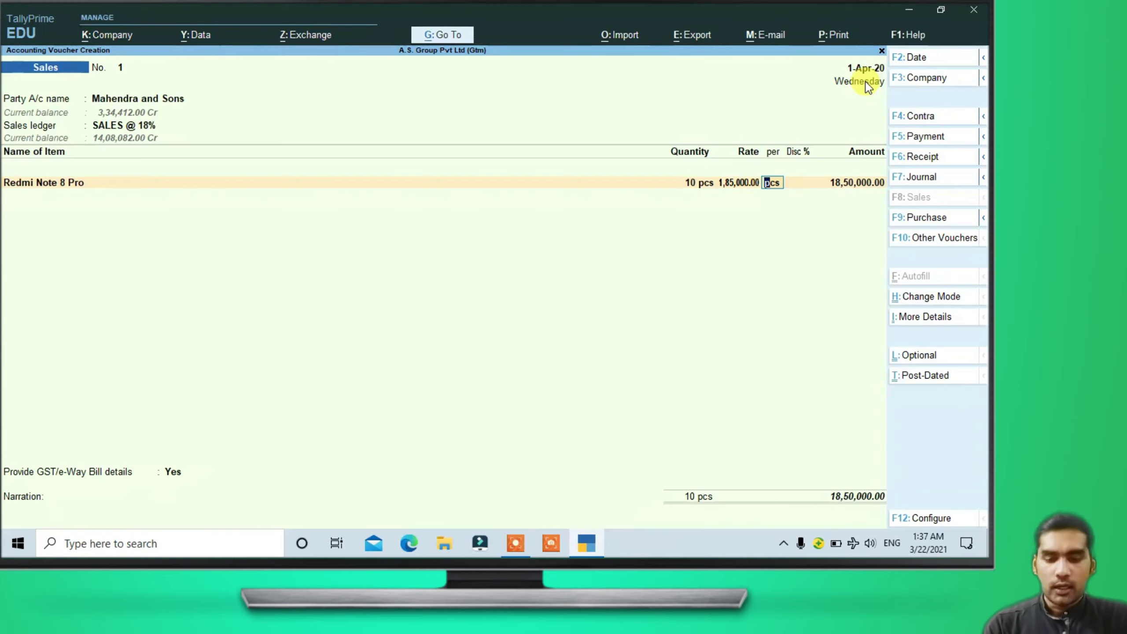
# Step: Correct the Redmi Note 8 Pro rate to 18,500.00 per piece and end the item list
pyautogui.press('BackSpace')
pyautogui.write('1')
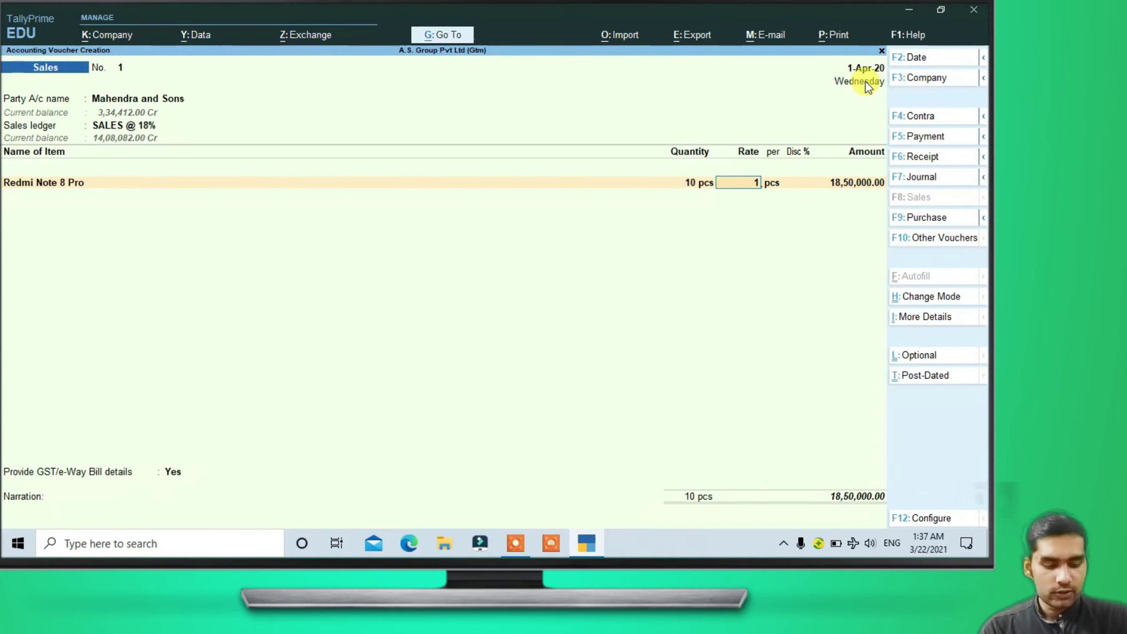
pyautogui.write('8500')
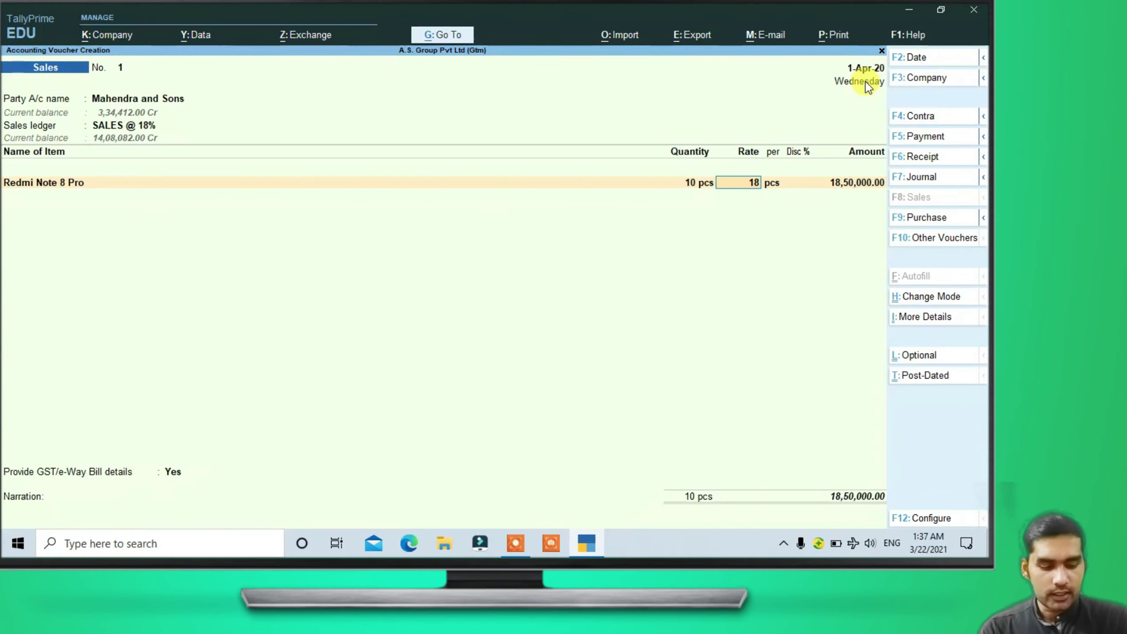
pyautogui.press('Return')
pyautogui.press('Return')
pyautogui.press('Return')
pyautogui.press('Return')
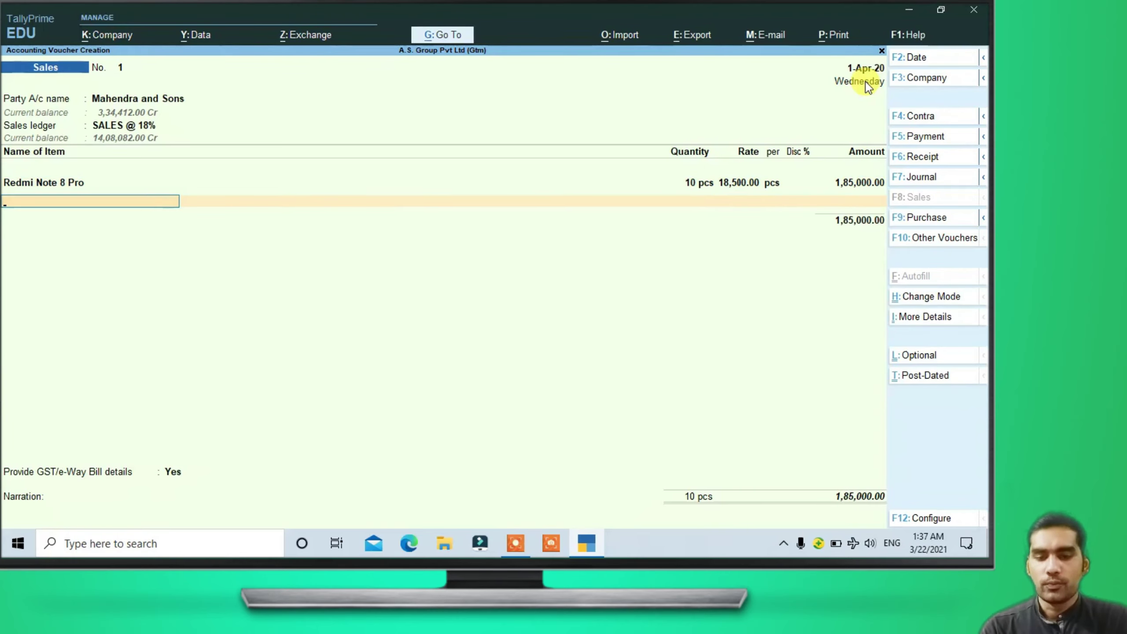
pyautogui.press('Return')
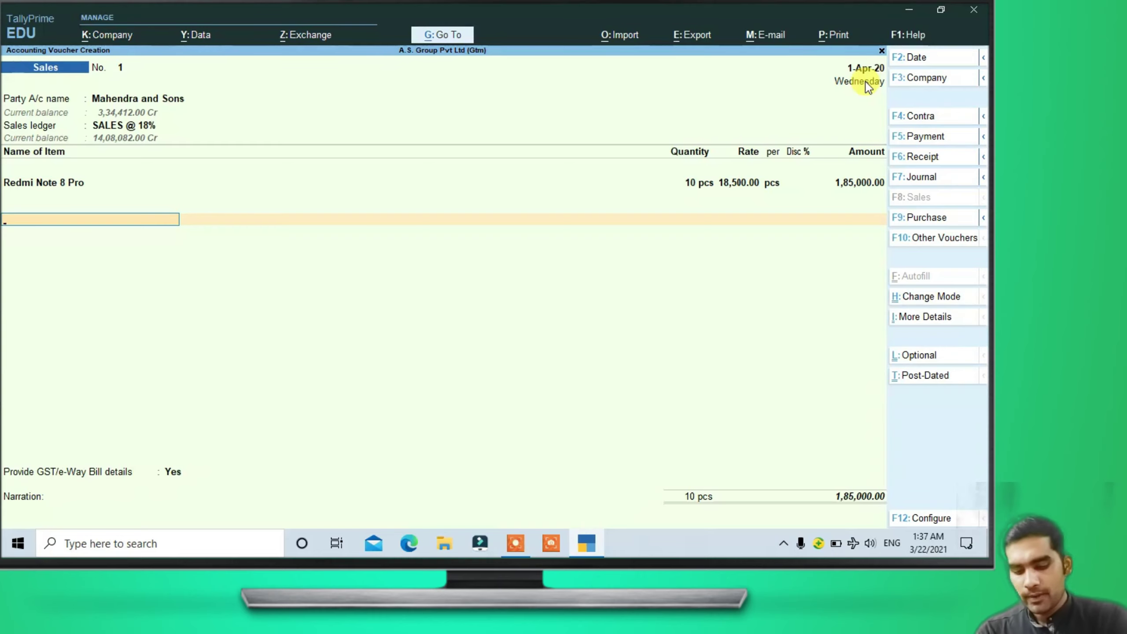
pyautogui.write('O')
pyautogui.press('Down')
pyautogui.press('Down')
pyautogui.press('Return')
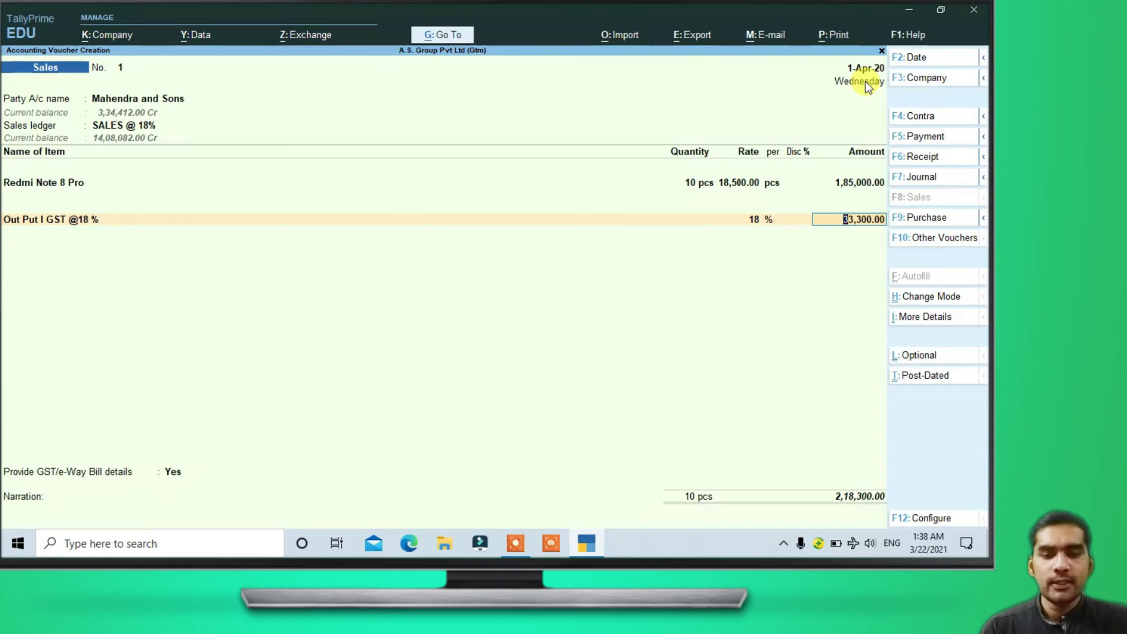
# Step: Discard the sales voucher without saving and remain at the Gateway of Tally
pyautogui.press('Escape')
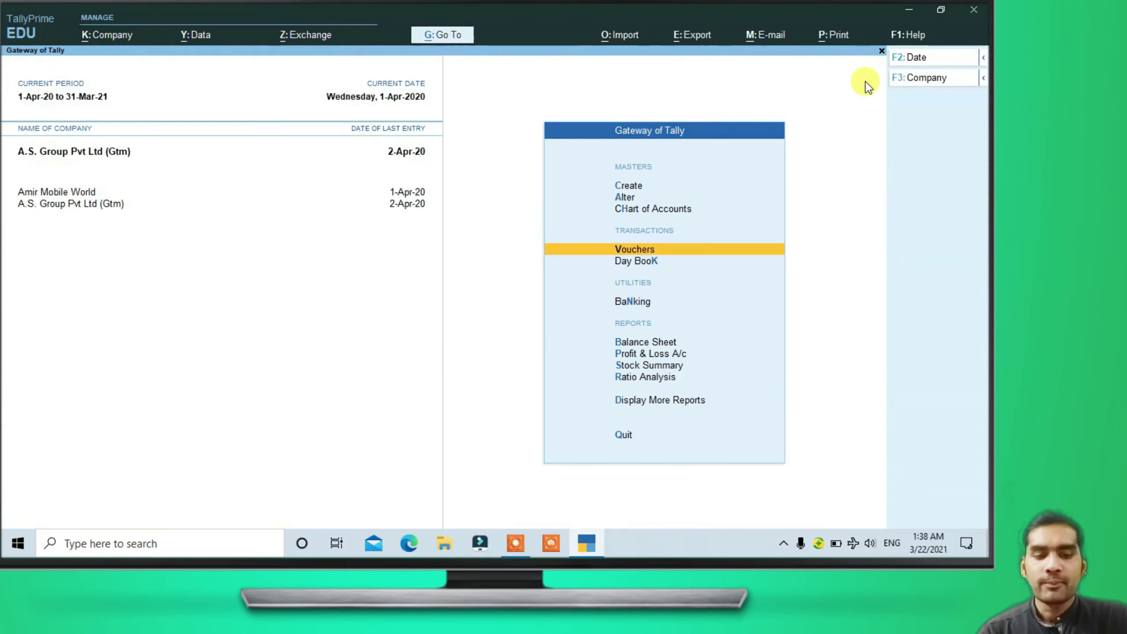
pyautogui.press('Escape')
pyautogui.press('n')
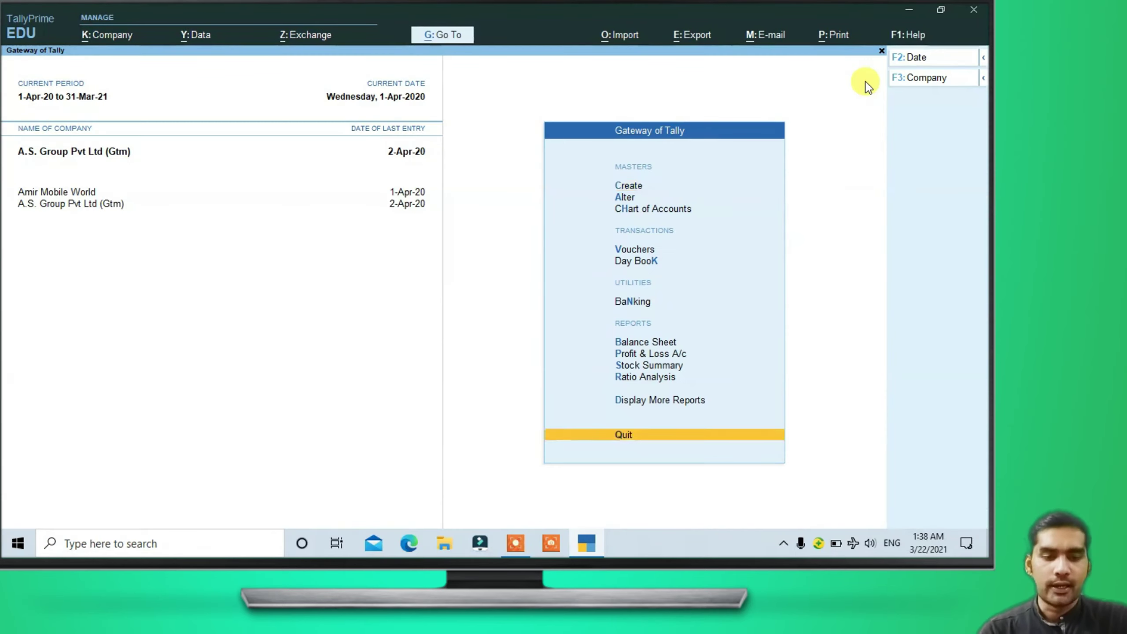
# Step: Open the list of existing ledgers for master alteration
pyautogui.press('Down')
pyautogui.press('Up')
pyautogui.press('Up')
pyautogui.press('Up')
pyautogui.press('Up')
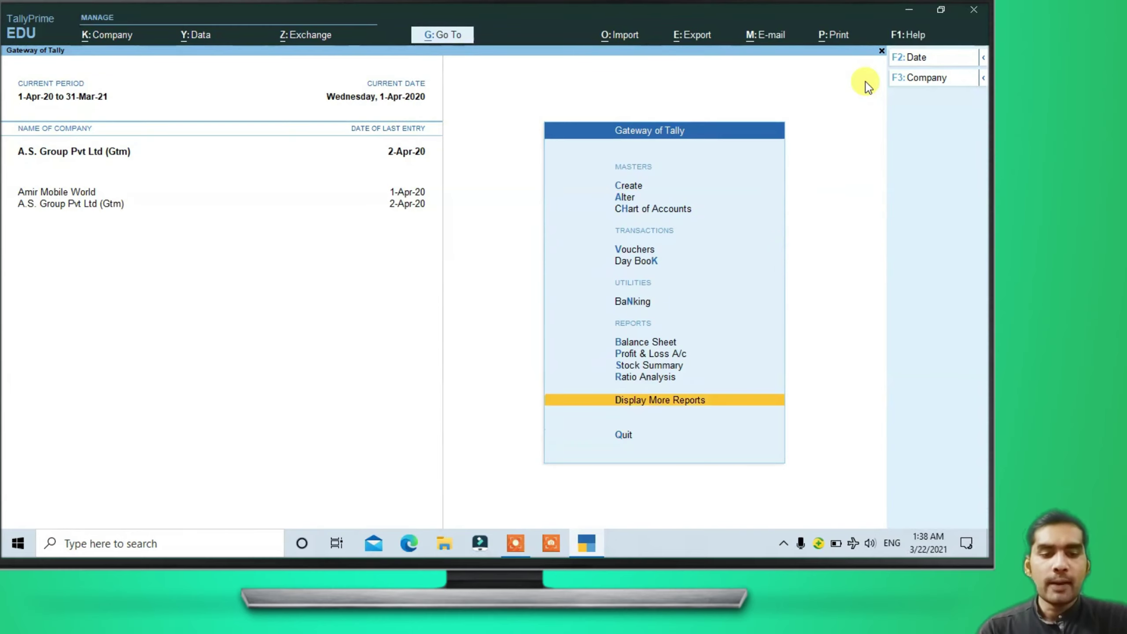
pyautogui.press('Up')
pyautogui.press('Up')
pyautogui.press('Up')
pyautogui.press('Up')
pyautogui.press('Up')
pyautogui.press('Up')
pyautogui.press('Up')
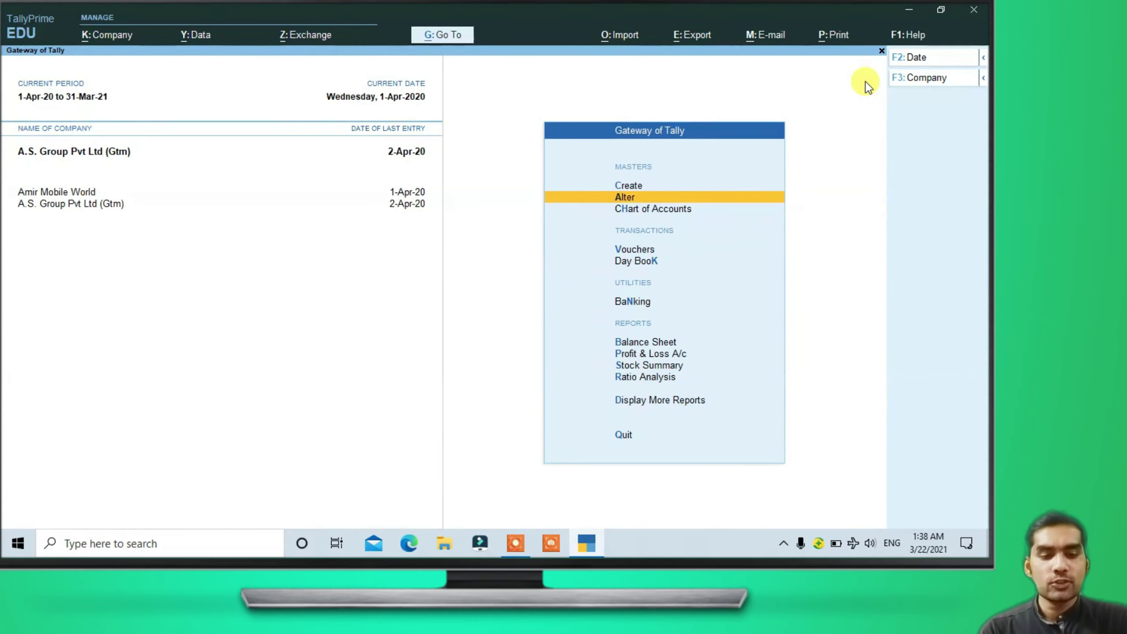
pyautogui.press('Return')
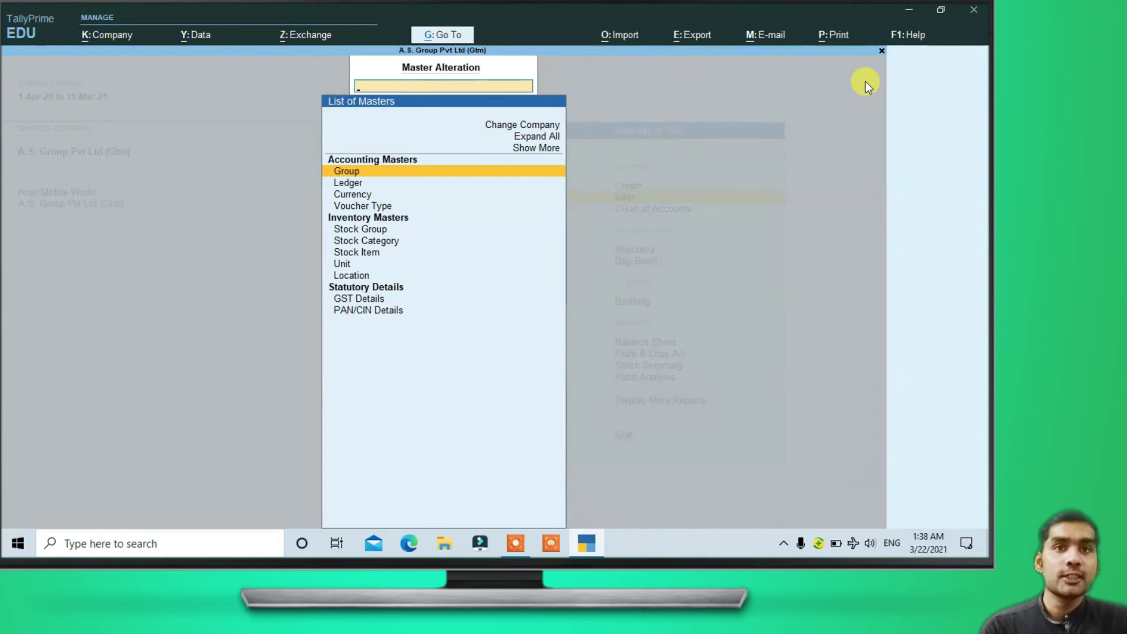
pyautogui.press('Down')
pyautogui.press('Down')
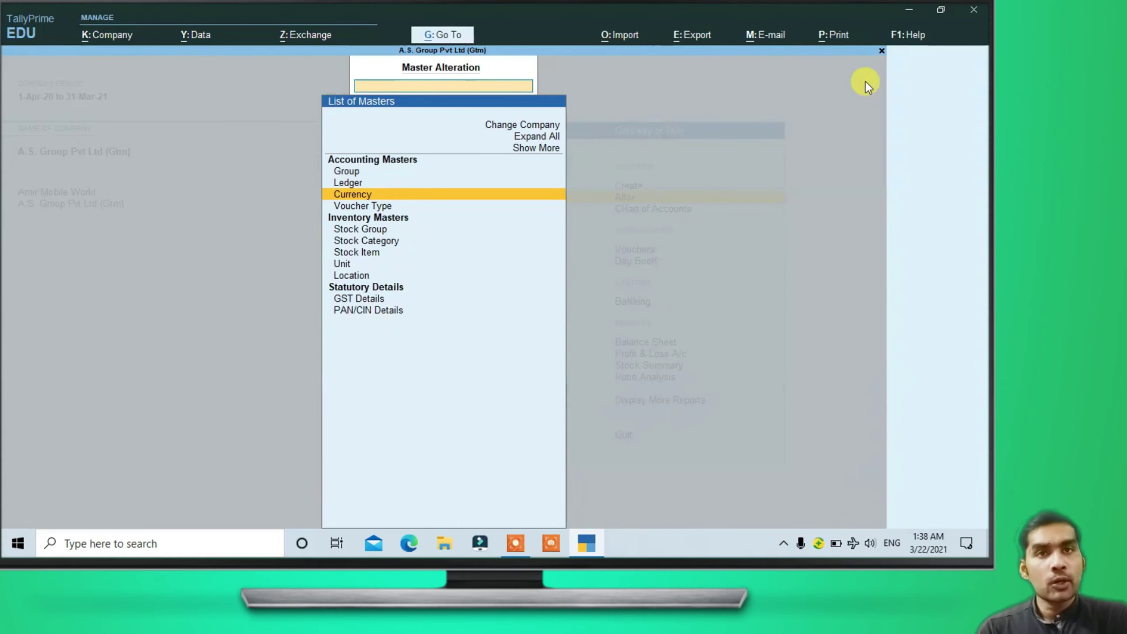
pyautogui.press('Up')
pyautogui.press('Return')
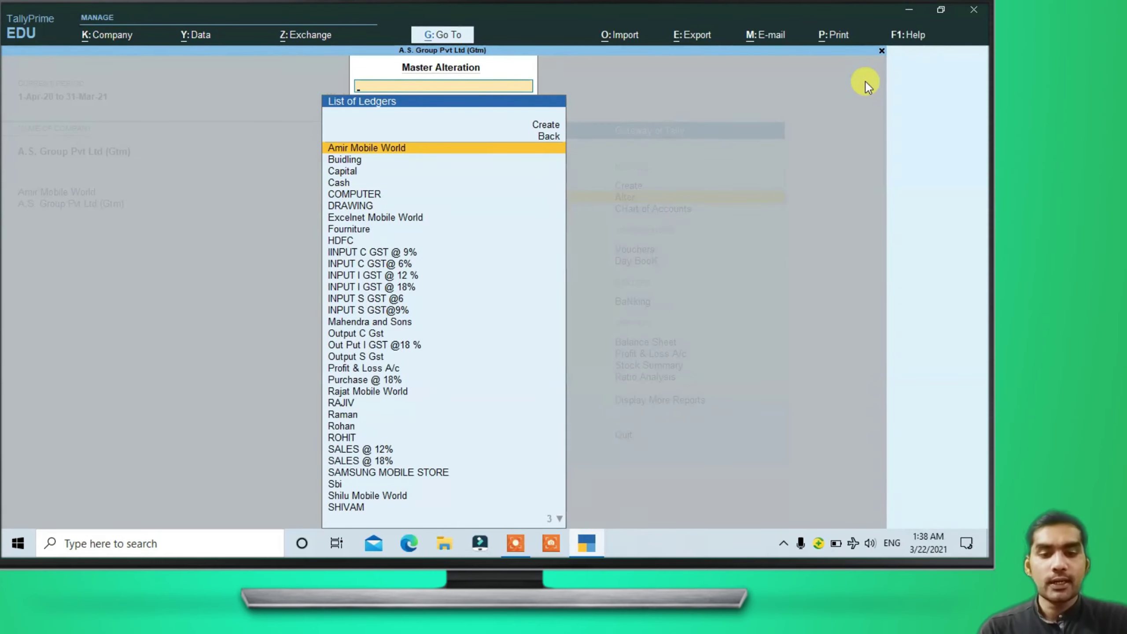
# Step: Open the Mahendra and Sons ledger for alteration to examine its state and tax registration details
pyautogui.write('M')
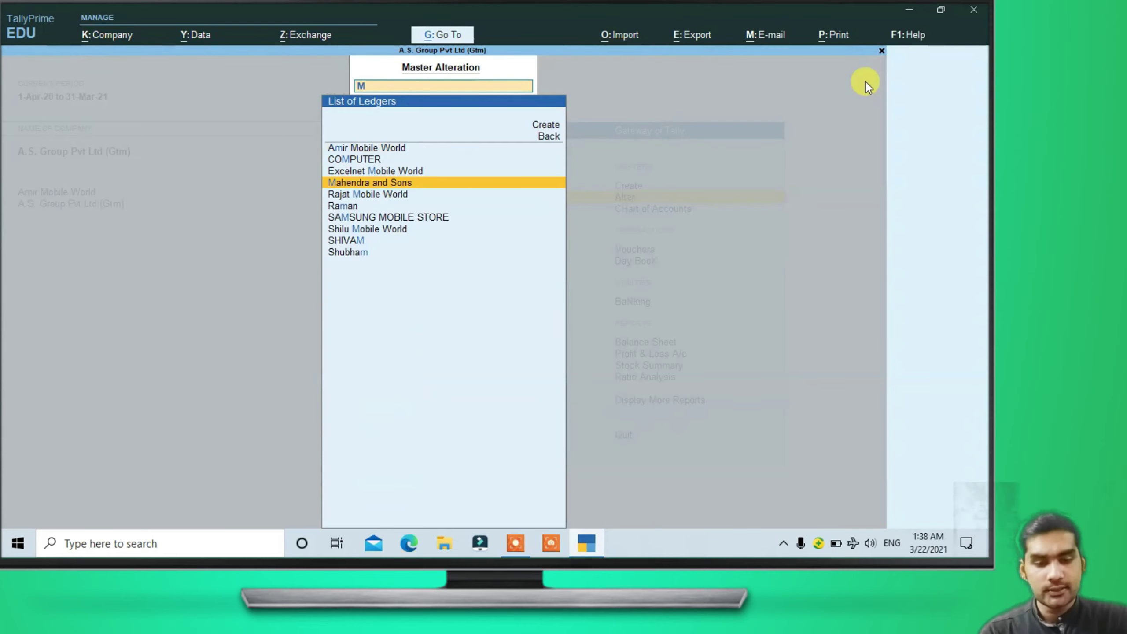
pyautogui.press('Down')
pyautogui.press('Up')
pyautogui.press('Return')
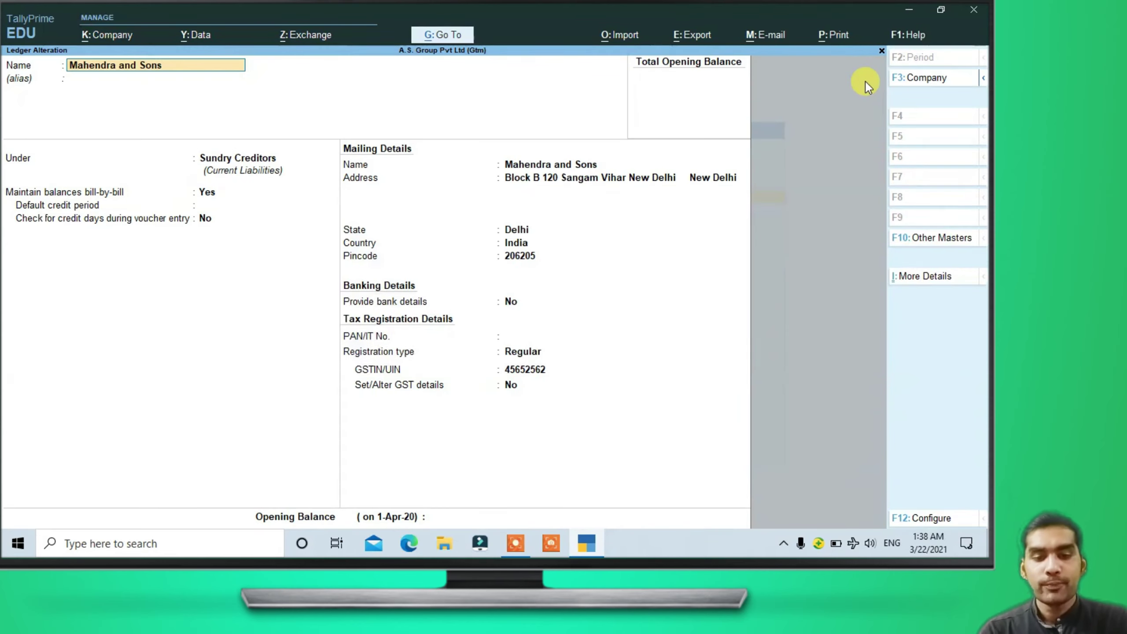